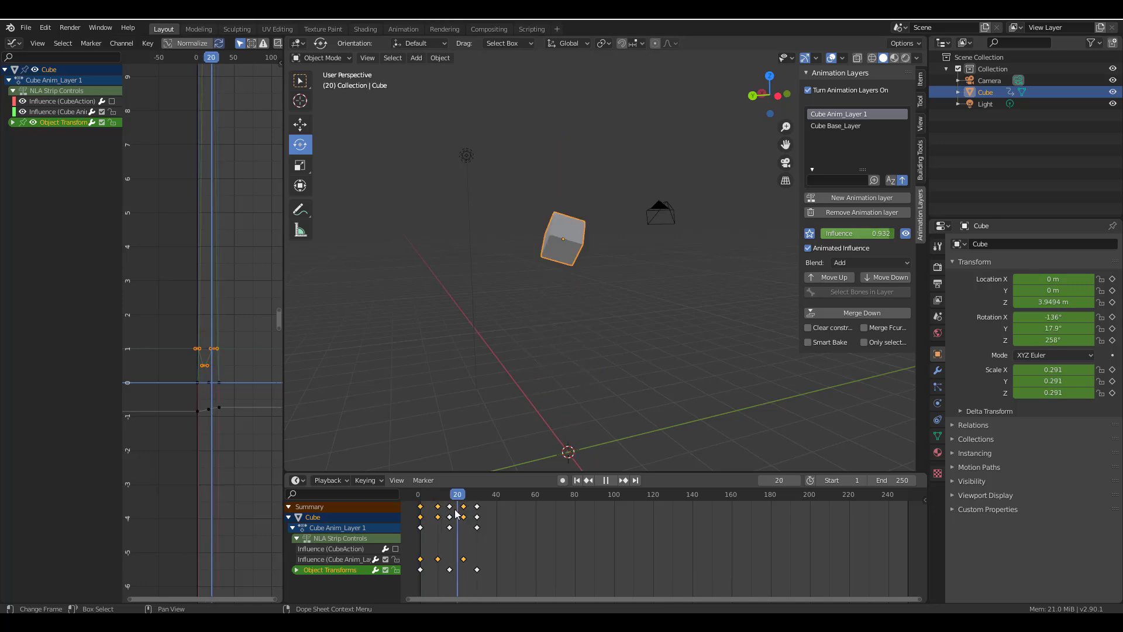
- Stop the playback and add a new animation layer to the cube
{"action": "key", "text": "space"}
{"action": "left_click", "coordinate": [836, 196]}
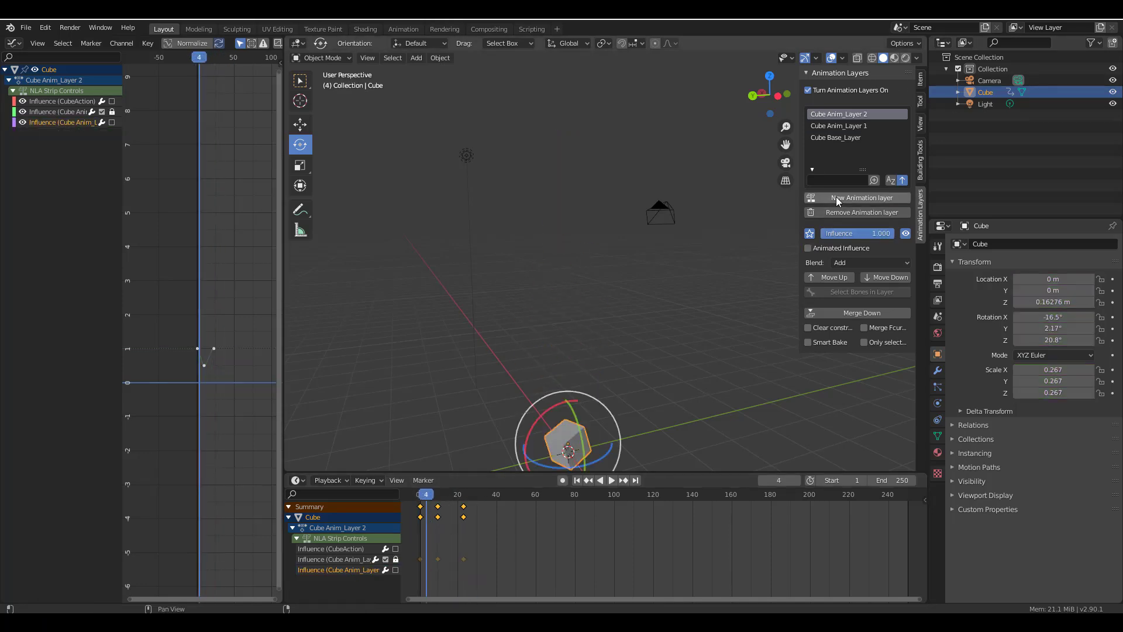
- Try moving the cube about 2.93 m along negative Y at frame 0 on the new layer
{"action": "left_click", "coordinate": [300, 124]}
{"action": "left_click", "coordinate": [418, 500]}
{"action": "key", "text": "space"}
{"action": "key", "text": "space"}
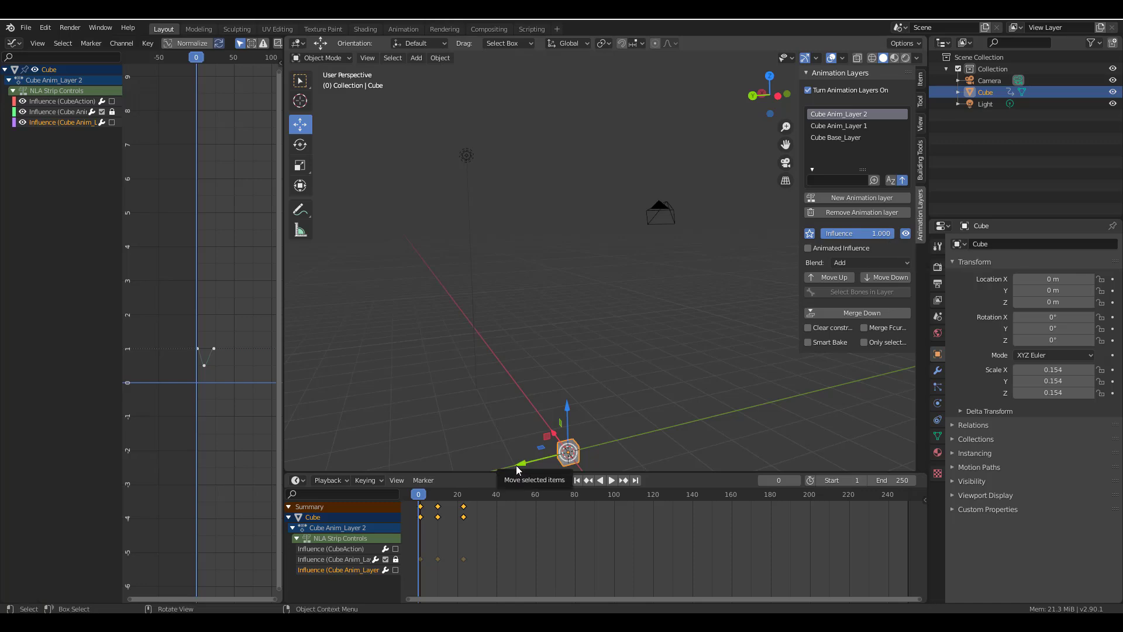
{"action": "left_click_drag", "start_coordinate": [519, 463], "coordinate": [655, 431]}
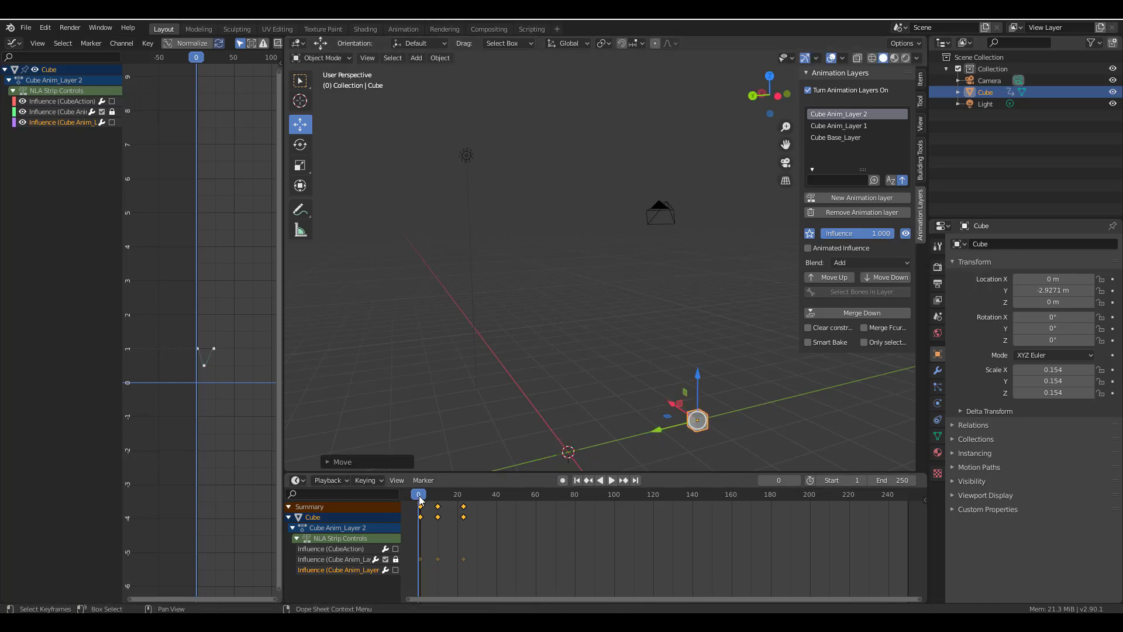
{"action": "key", "text": "ctrl+z"}
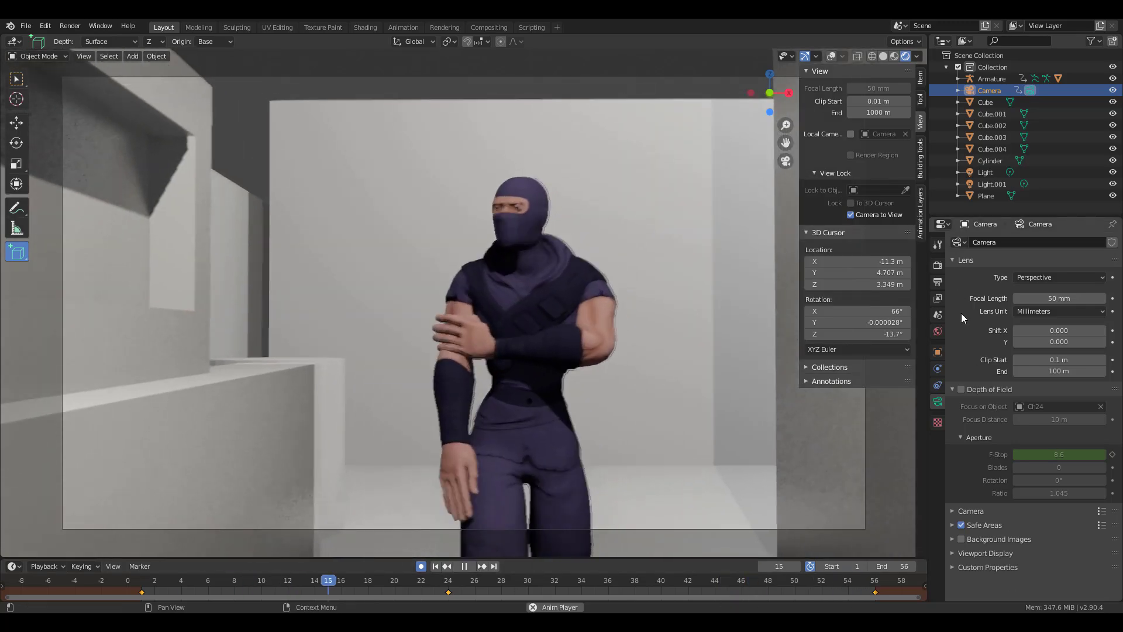
- Show the ninja armature's animation layers and look through the posture02 and Head Rotation layers during playback
{"action": "left_click", "coordinate": [922, 208]}
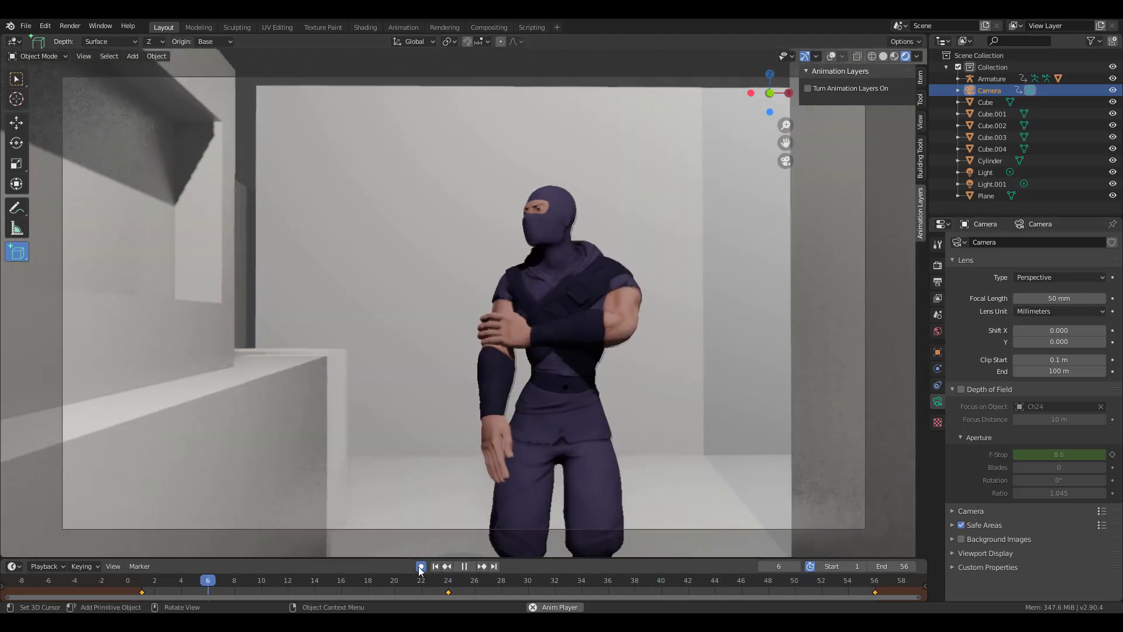
{"action": "left_click", "coordinate": [992, 78]}
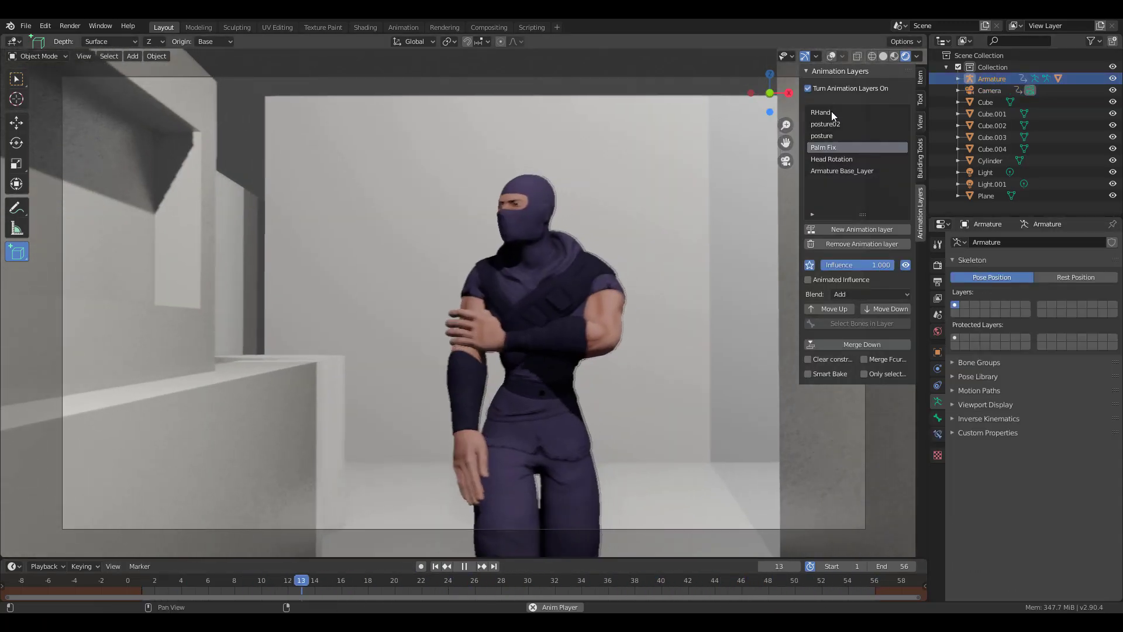
{"action": "left_click", "coordinate": [834, 123]}
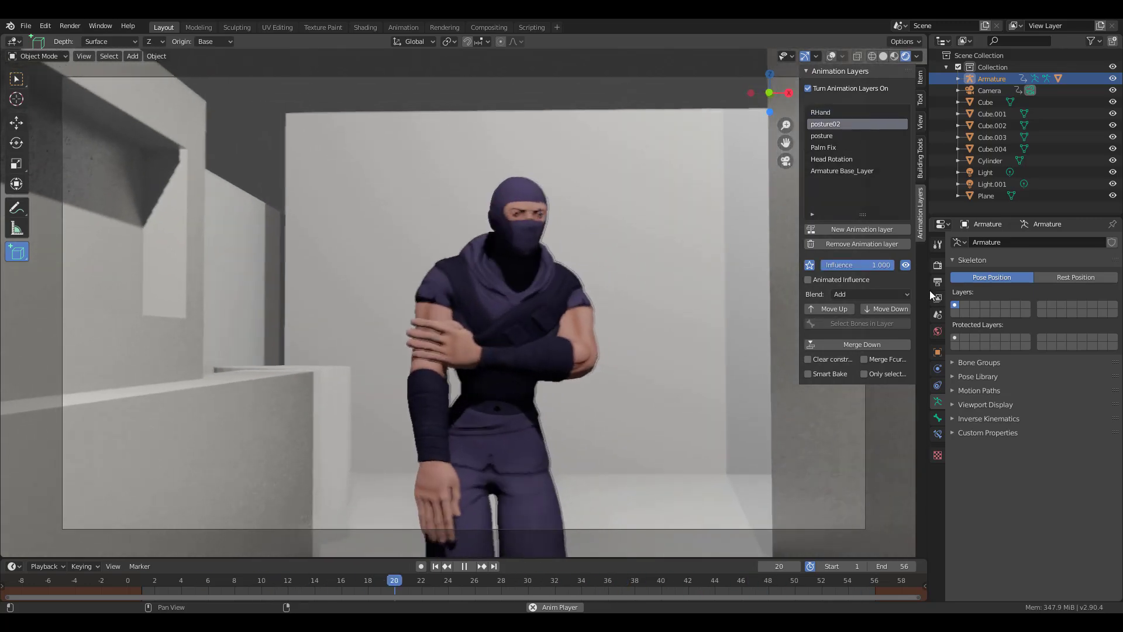
{"action": "left_click", "coordinate": [842, 159]}
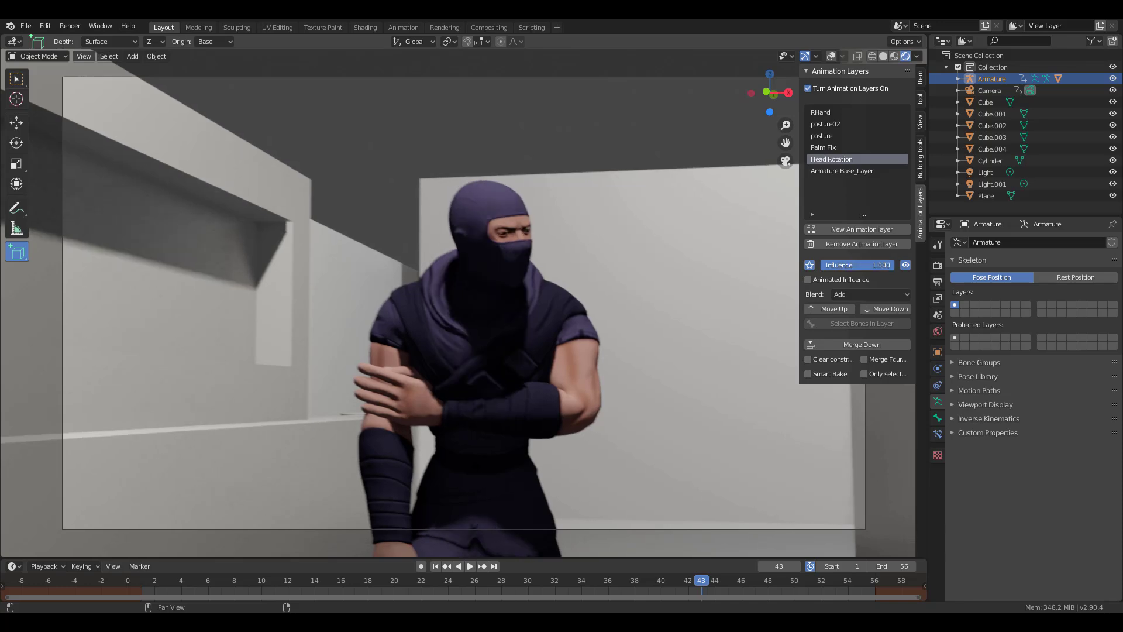
- Stop the playback and turn off Motion Blur in the render settings
{"action": "key", "text": "Escape"}
{"action": "left_click", "coordinate": [938, 265]}
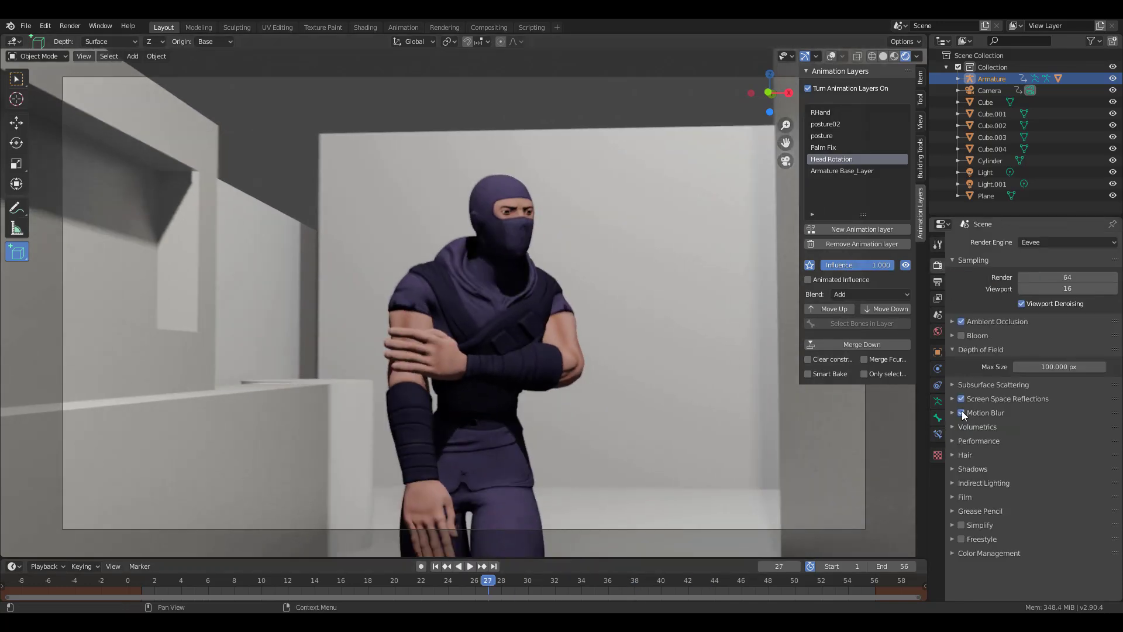
- Examine how the influence of the Head Rotation, base, Palm Fix and posture layers affects the ninja's pose
{"action": "left_click_drag", "start_coordinate": [887, 268], "coordinate": [849, 268]}
{"action": "left_click", "coordinate": [857, 171]}
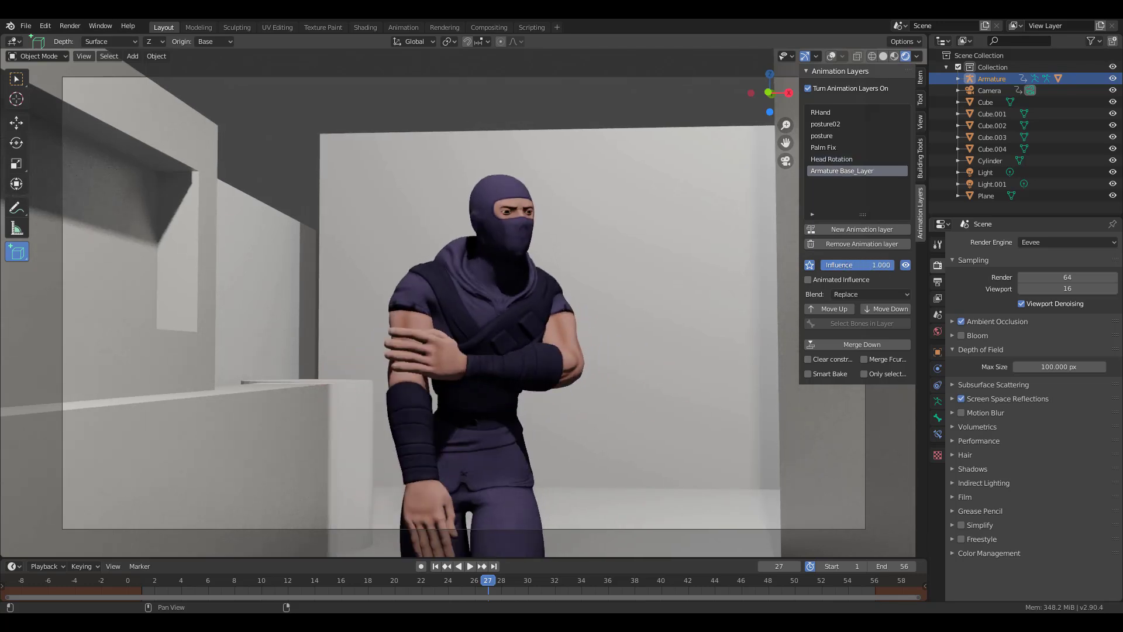
{"action": "left_click", "coordinate": [835, 147]}
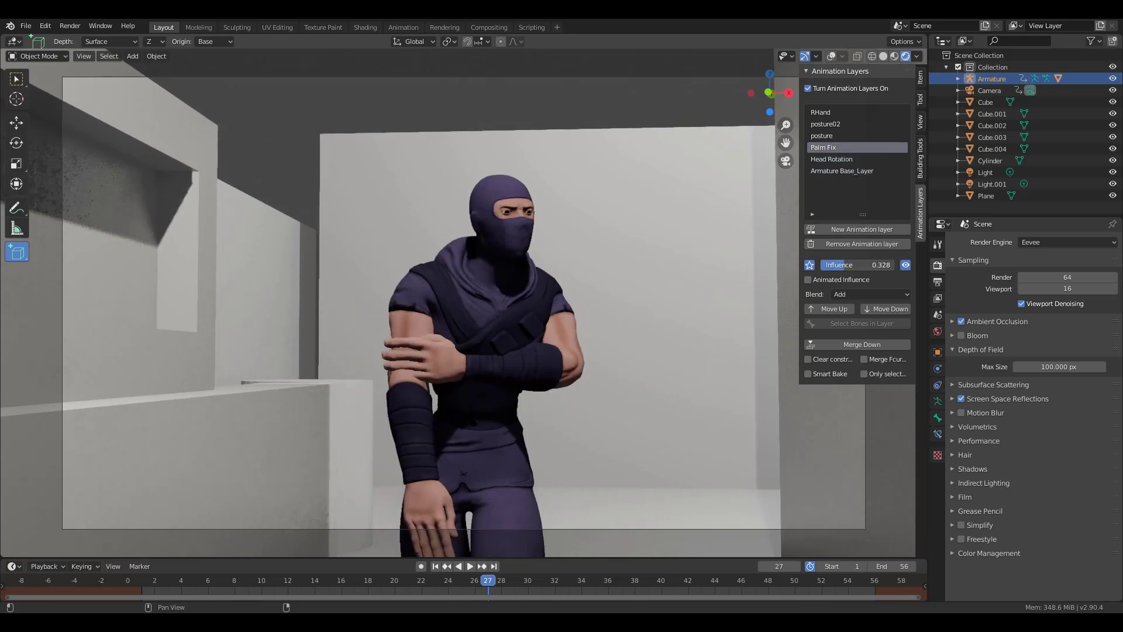
{"action": "left_click", "coordinate": [822, 135]}
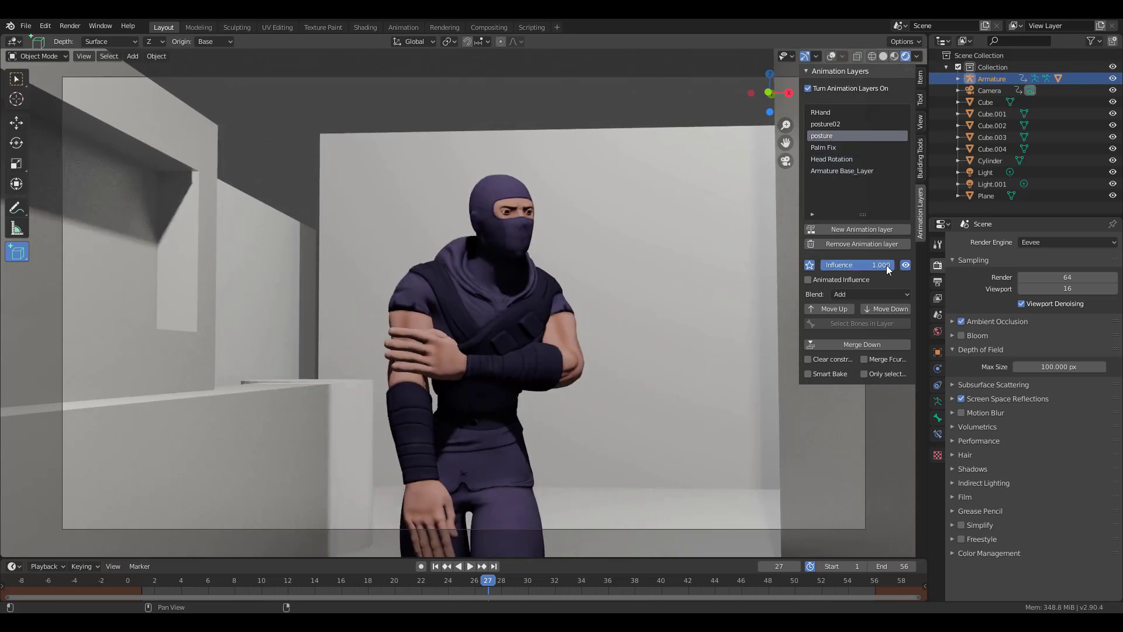
{"action": "left_click", "coordinate": [825, 123]}
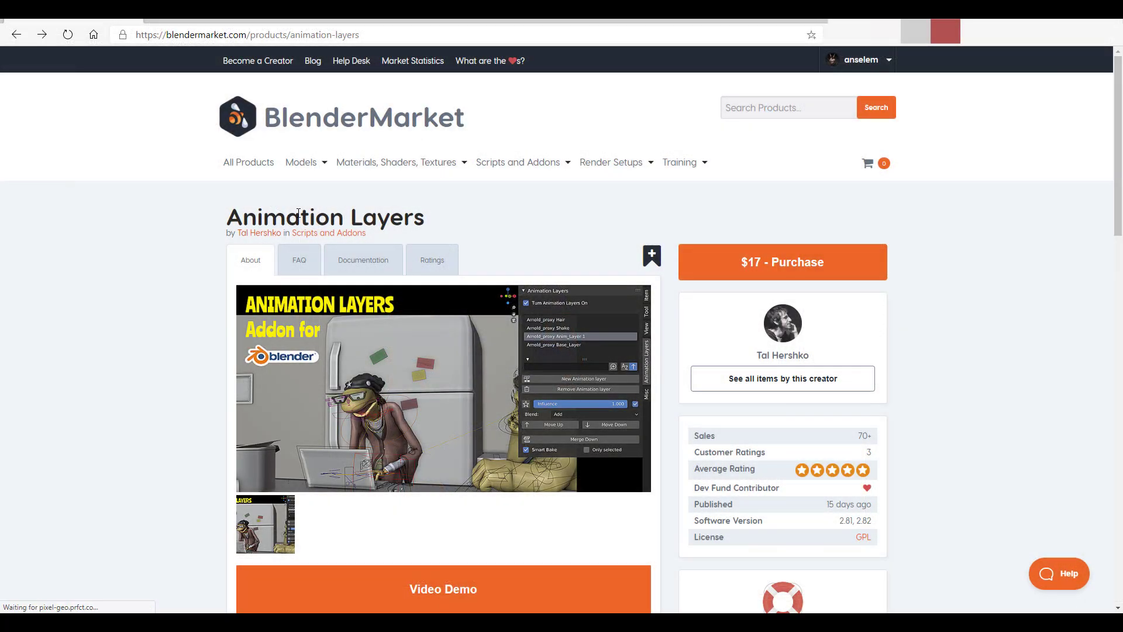
- Switch to the BlenderMarket page and review the ratings and description of the Animation Layers add-on
{"action": "scroll", "coordinate": [448, 221], "scroll_direction": "down", "scroll_amount": 3}
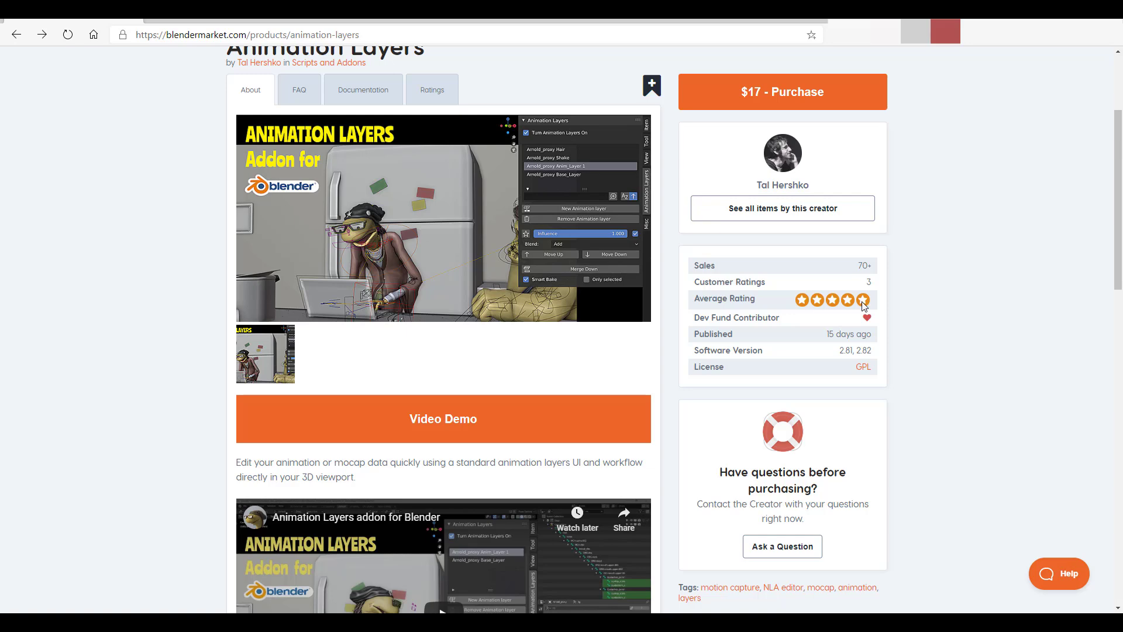
{"action": "scroll", "coordinate": [893, 378], "scroll_direction": "down", "scroll_amount": 10}
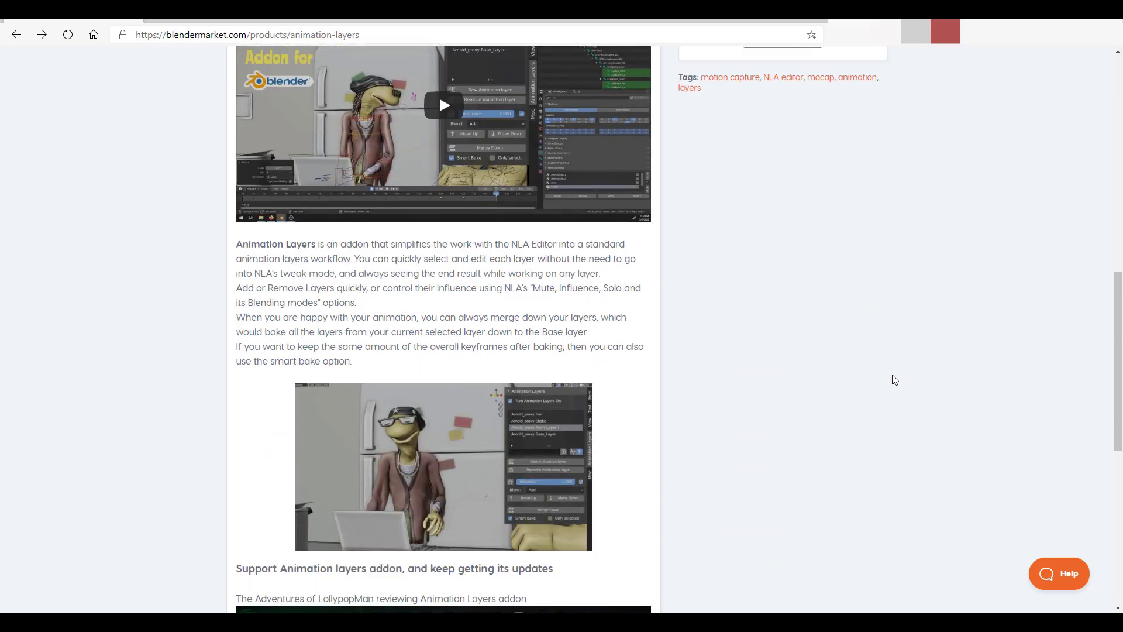
{"action": "scroll", "coordinate": [893, 379], "scroll_direction": "up", "scroll_amount": 4}
{"action": "scroll", "coordinate": [893, 374], "scroll_direction": "up", "scroll_amount": 8}
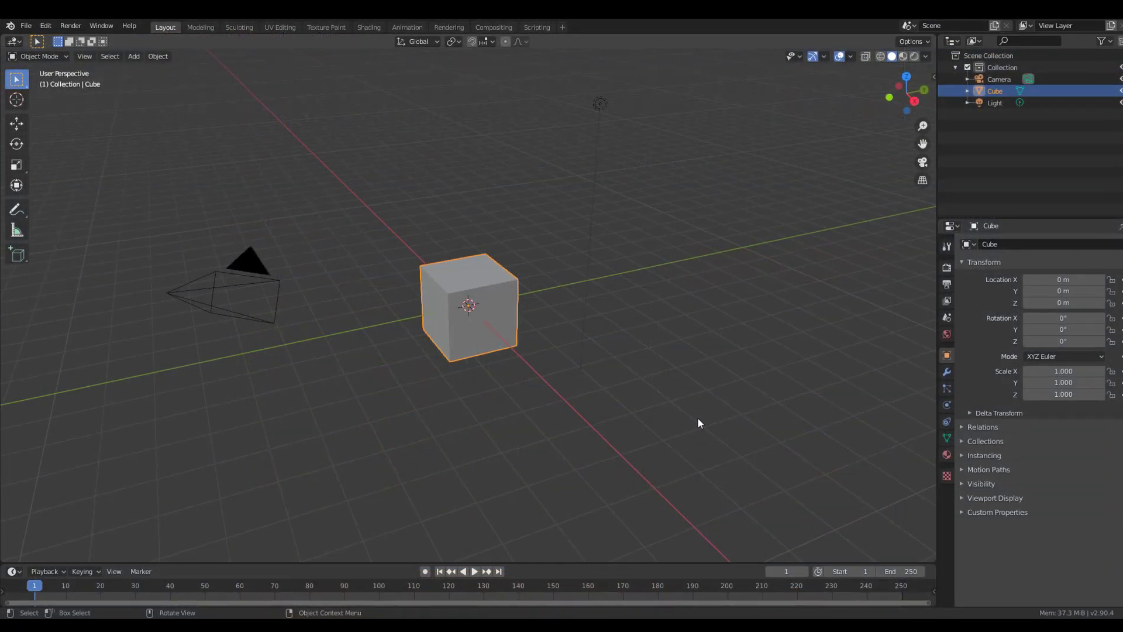
- Look up the Animation Layers add-on in Blender's add-on preferences, view its details and close the preferences
{"action": "left_click", "coordinate": [96, 20]}
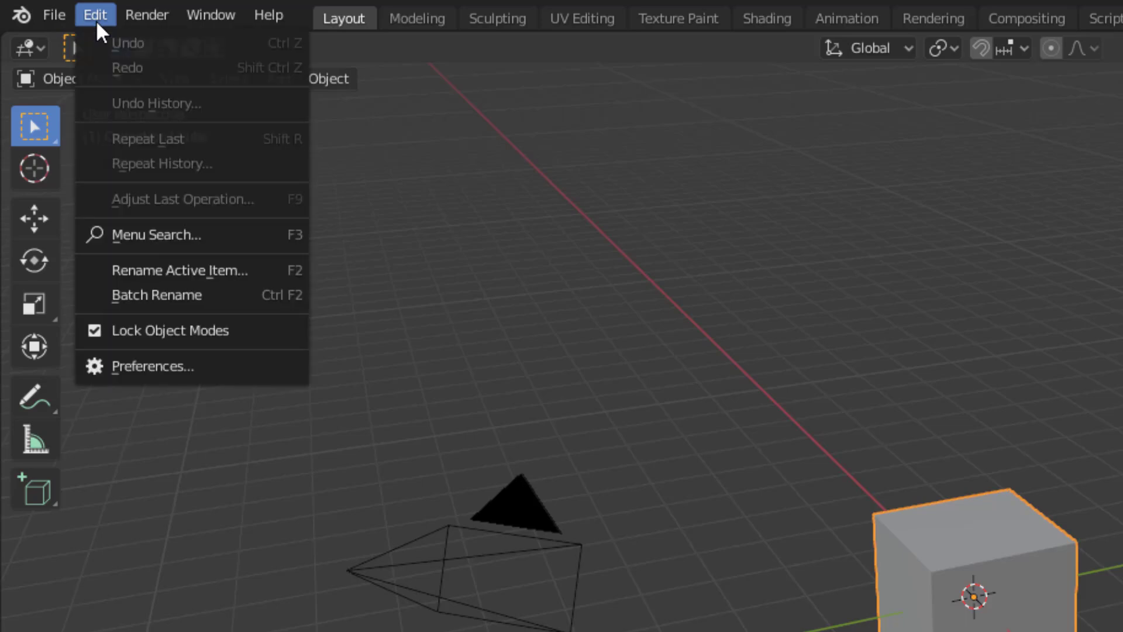
{"action": "left_click", "coordinate": [90, 295]}
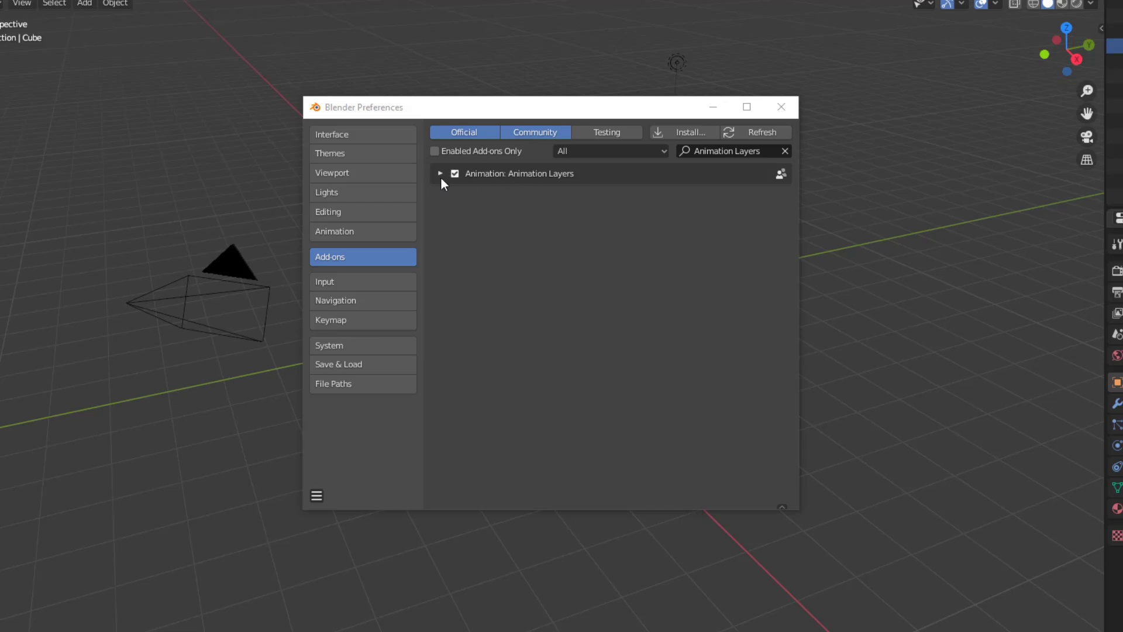
{"action": "left_click", "coordinate": [440, 175]}
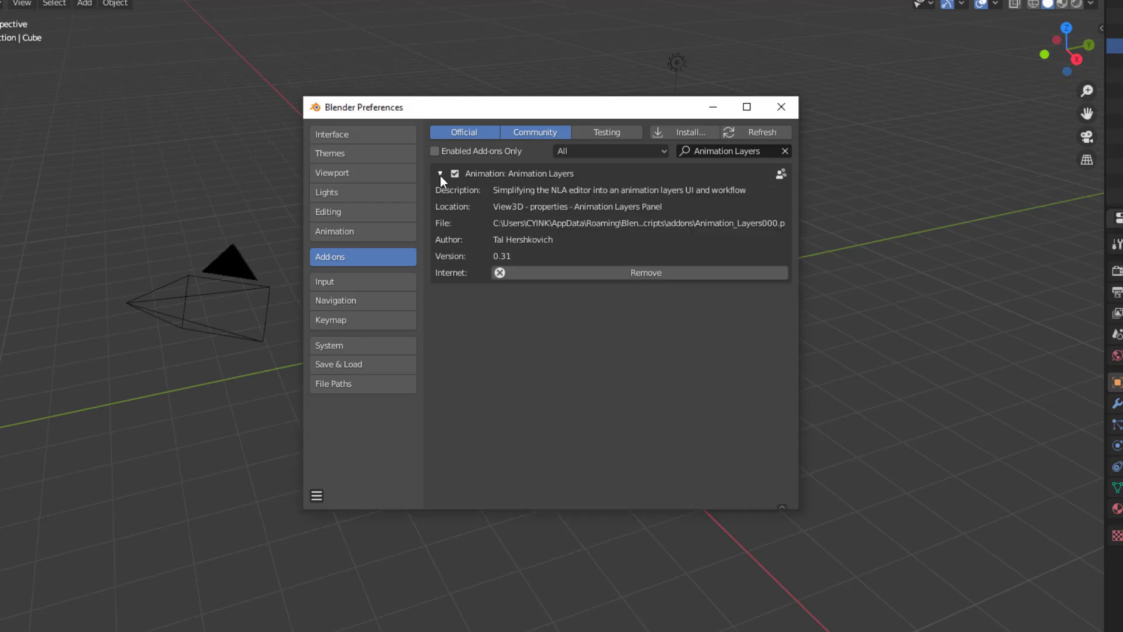
{"action": "left_click", "coordinate": [440, 174]}
{"action": "left_click", "coordinate": [788, 117]}
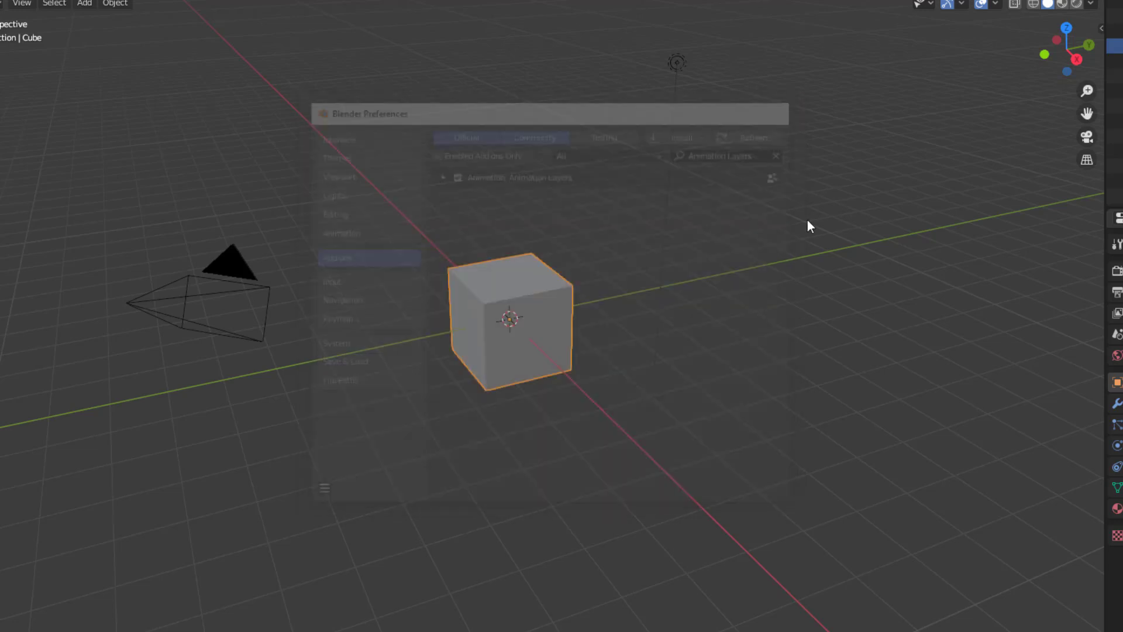
{"action": "left_click", "coordinate": [776, 261]}
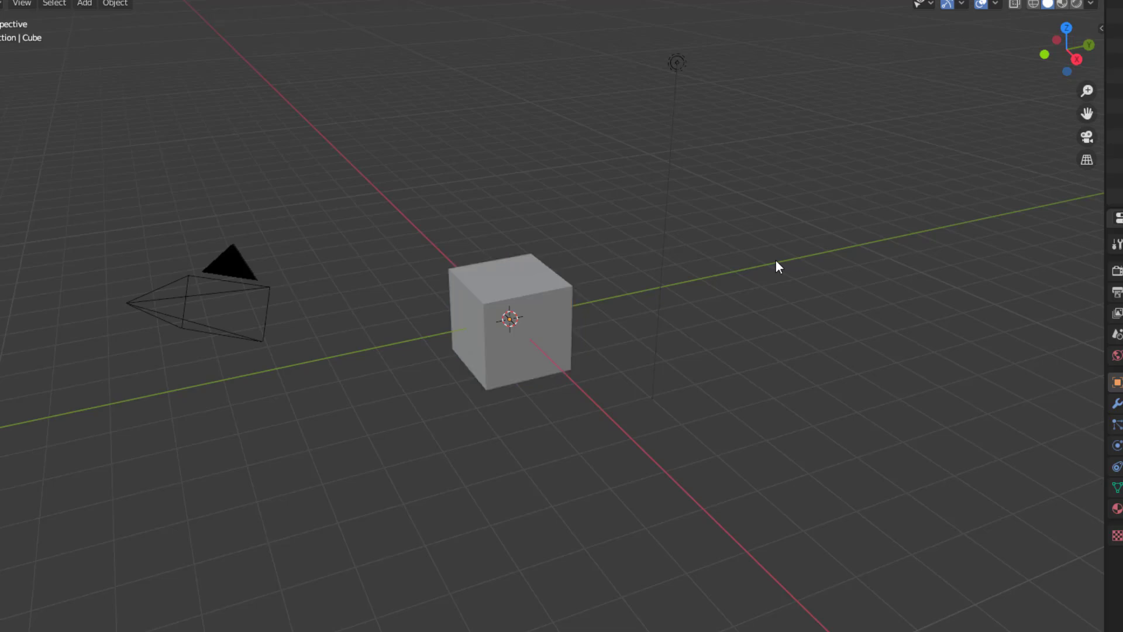
{"action": "key", "text": "n"}
{"action": "key", "text": "n"}
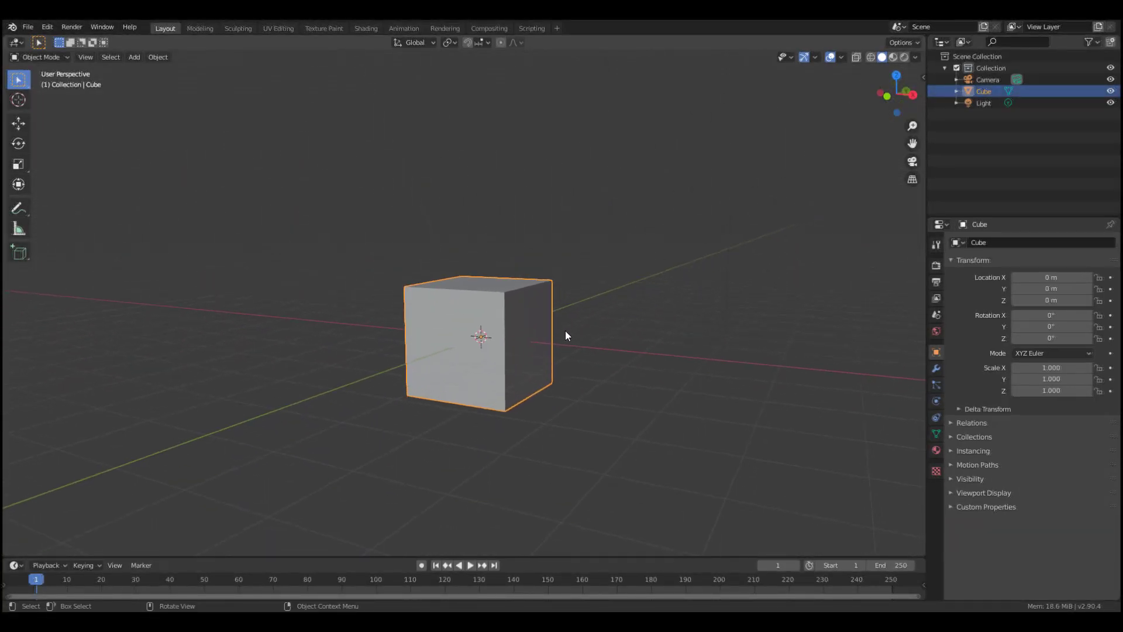
- Delete the default cube and add a Monkey mesh in its place
{"action": "key", "text": "Delete"}
{"action": "key", "text": "shift+a"}
{"action": "mouse_move", "coordinate": [464, 269]}
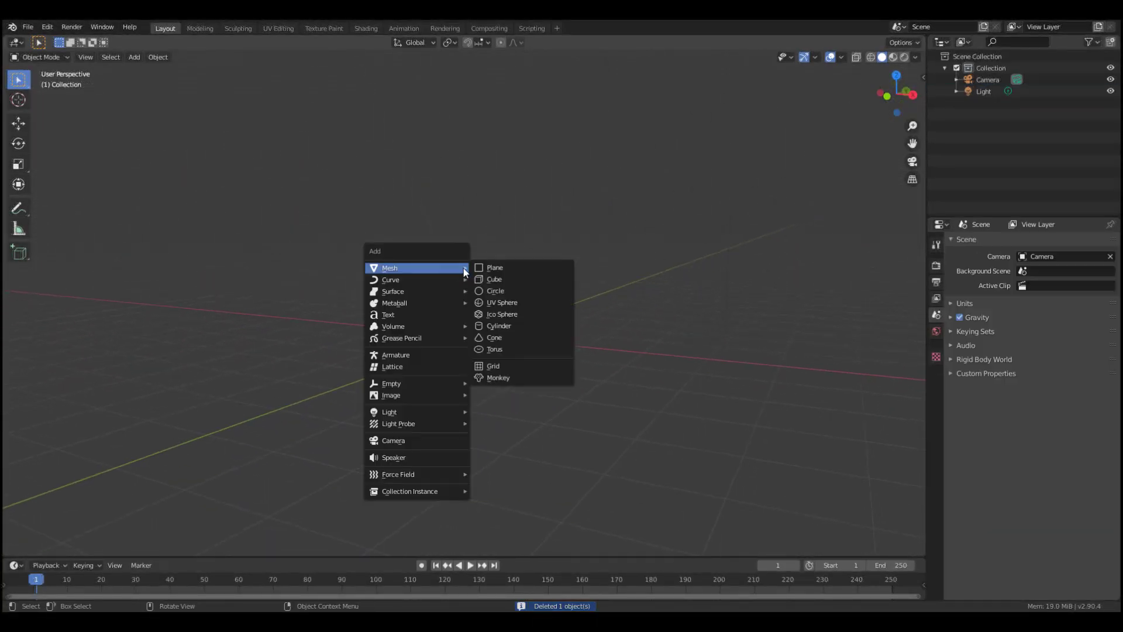
{"action": "left_click", "coordinate": [522, 377]}
- Smooth the monkey head with a level 2 subdivision surface
{"action": "middle_click_drag", "start_coordinate": [522, 378], "coordinate": [640, 301]}
{"action": "scroll", "coordinate": [518, 316], "scroll_direction": "up", "scroll_amount": 5}
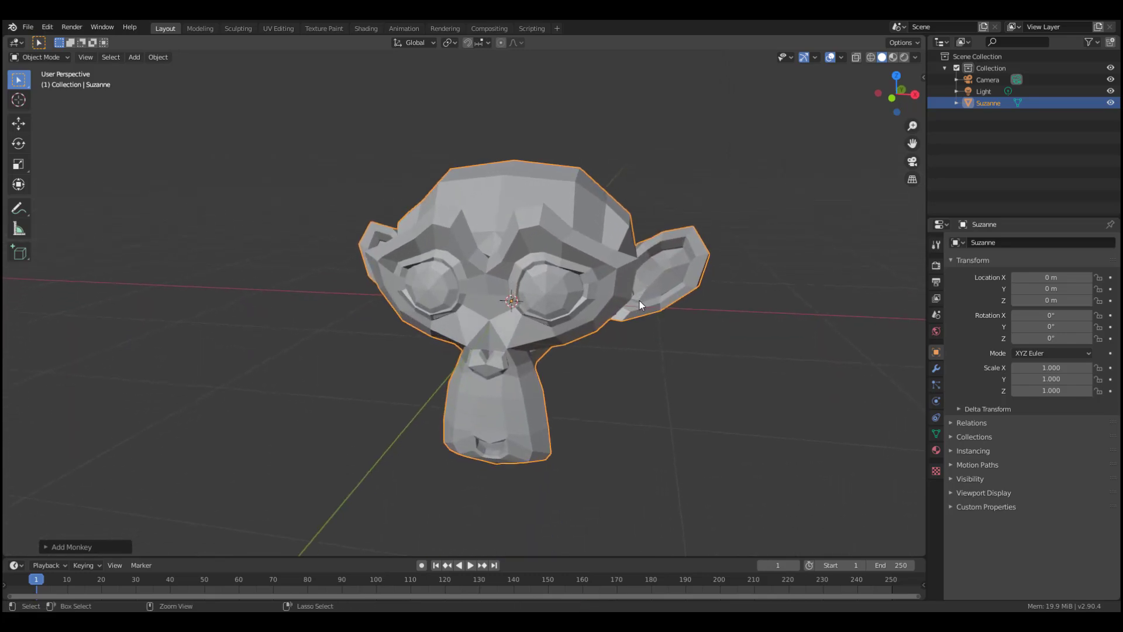
{"action": "key", "text": "ctrl+2"}
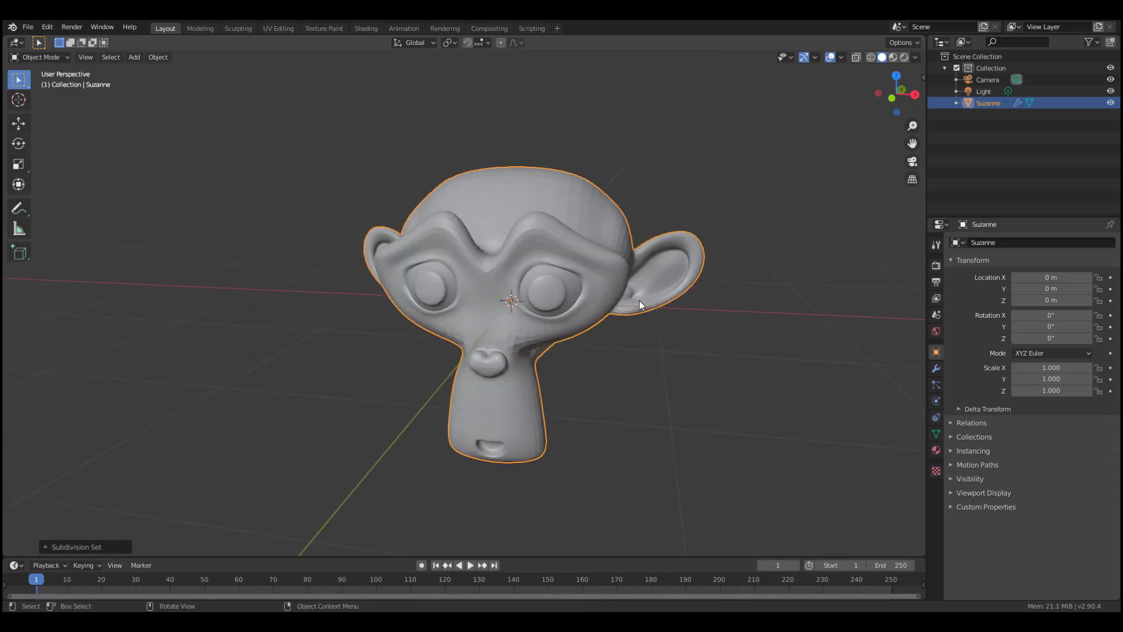
- Open the Animation Layers settings in the 3D viewport for the monkey head
{"action": "scroll", "coordinate": [641, 301], "scroll_direction": "down", "scroll_amount": 5}
{"action": "middle_click_drag", "start_coordinate": [639, 303], "coordinate": [598, 286]}
{"action": "scroll", "coordinate": [598, 287], "scroll_direction": "up", "scroll_amount": 5}
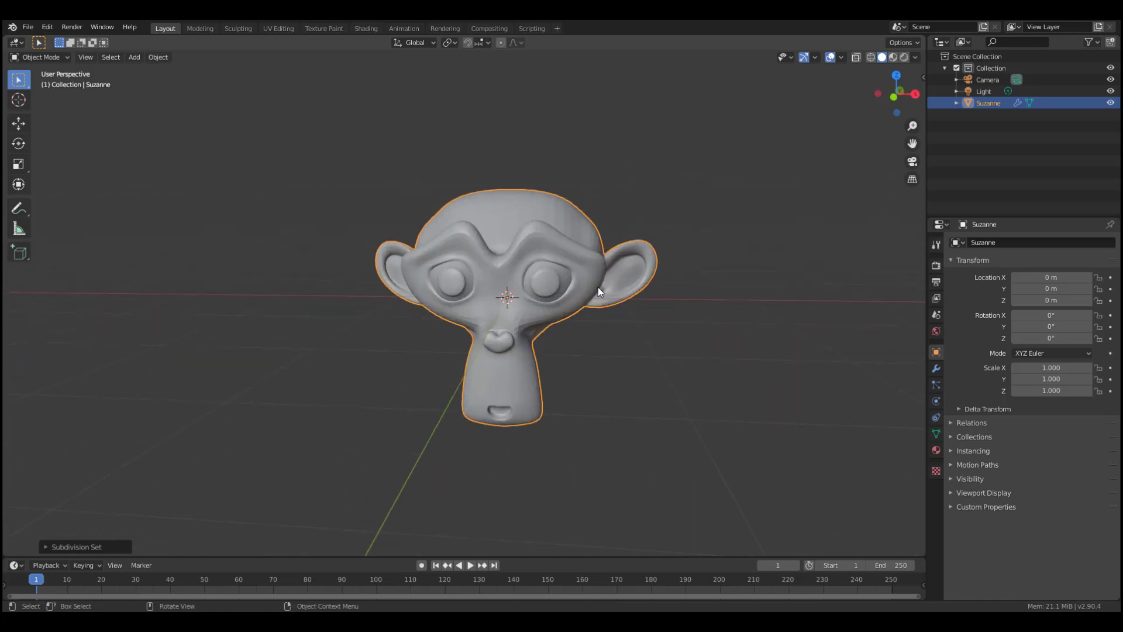
{"action": "key", "text": "n"}
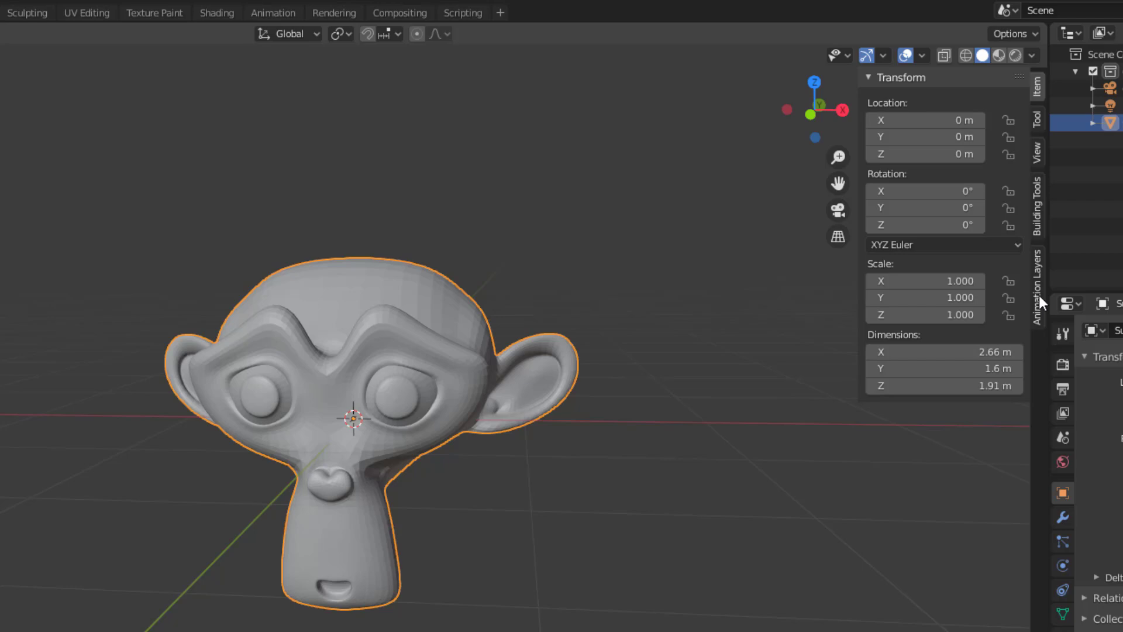
{"action": "left_click", "coordinate": [1039, 295]}
- Enable automatic keyframing and raise the monkey head about 0.91 m along Z at frame 1
{"action": "middle_click_drag", "start_coordinate": [535, 592], "coordinate": [463, 599]}
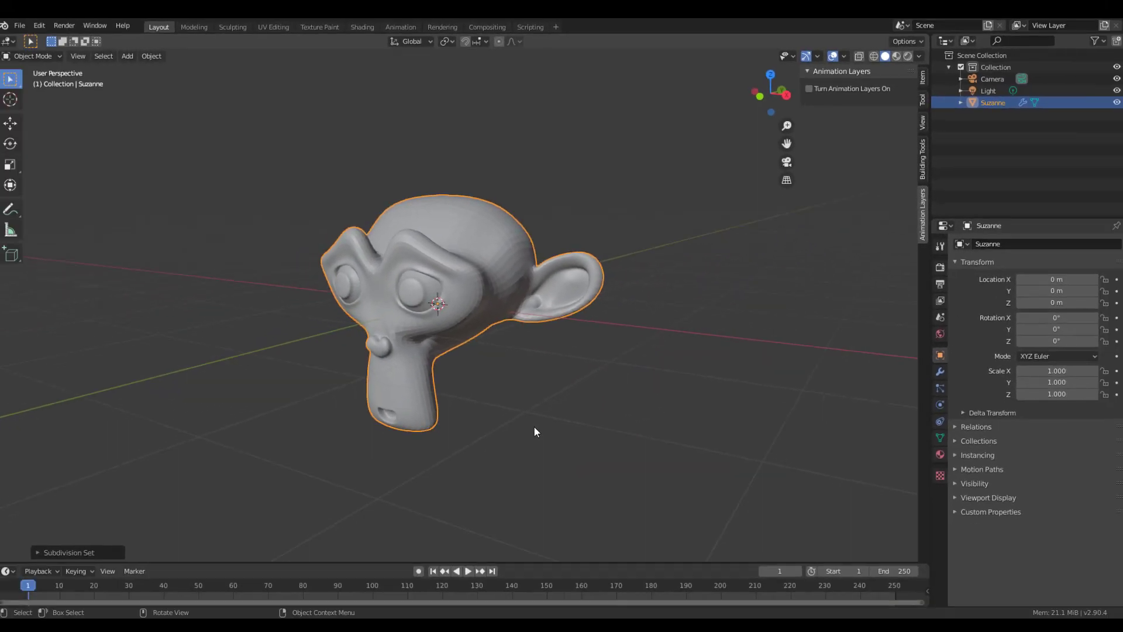
{"action": "scroll", "coordinate": [535, 431], "scroll_direction": "down", "scroll_amount": 1}
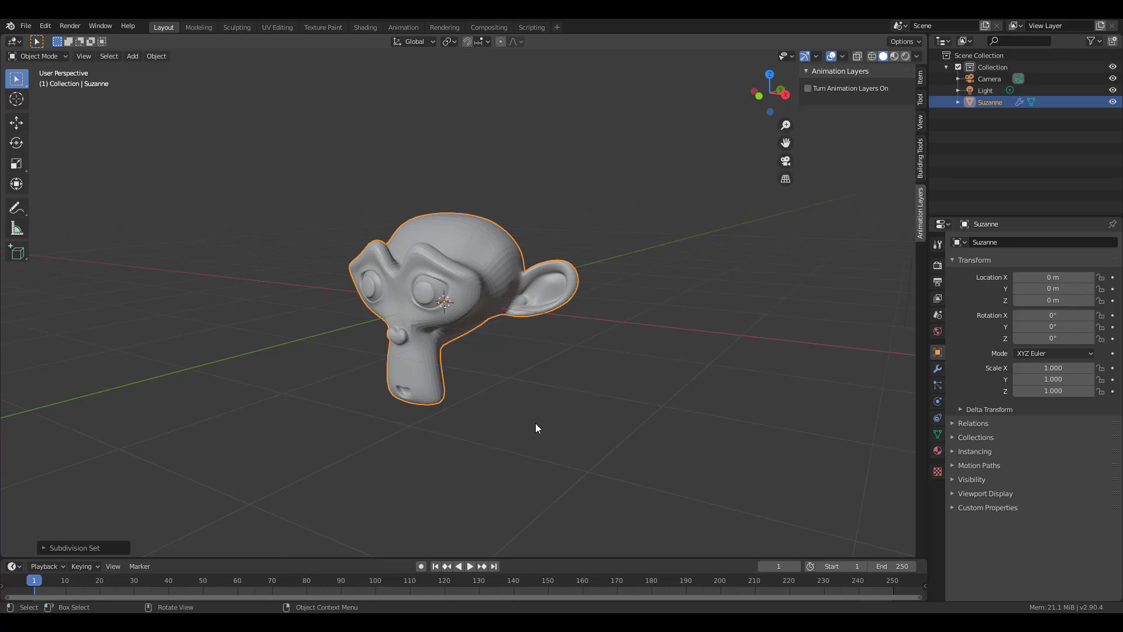
{"action": "left_click", "coordinate": [421, 566]}
{"action": "left_click", "coordinate": [21, 122]}
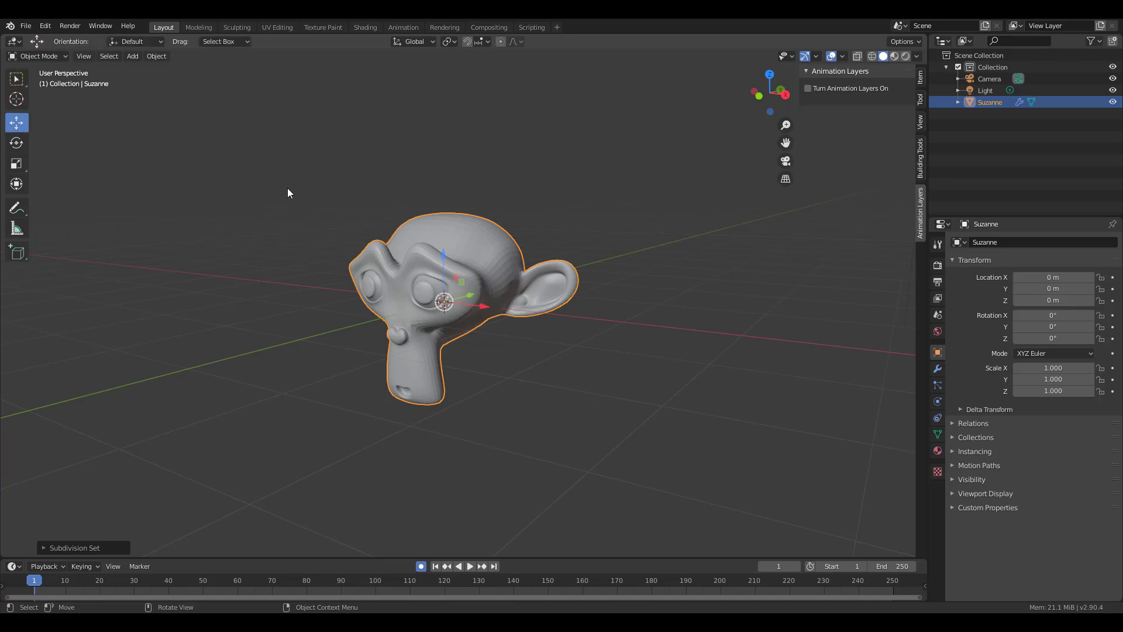
{"action": "left_click_drag", "start_coordinate": [441, 260], "coordinate": [443, 167]}
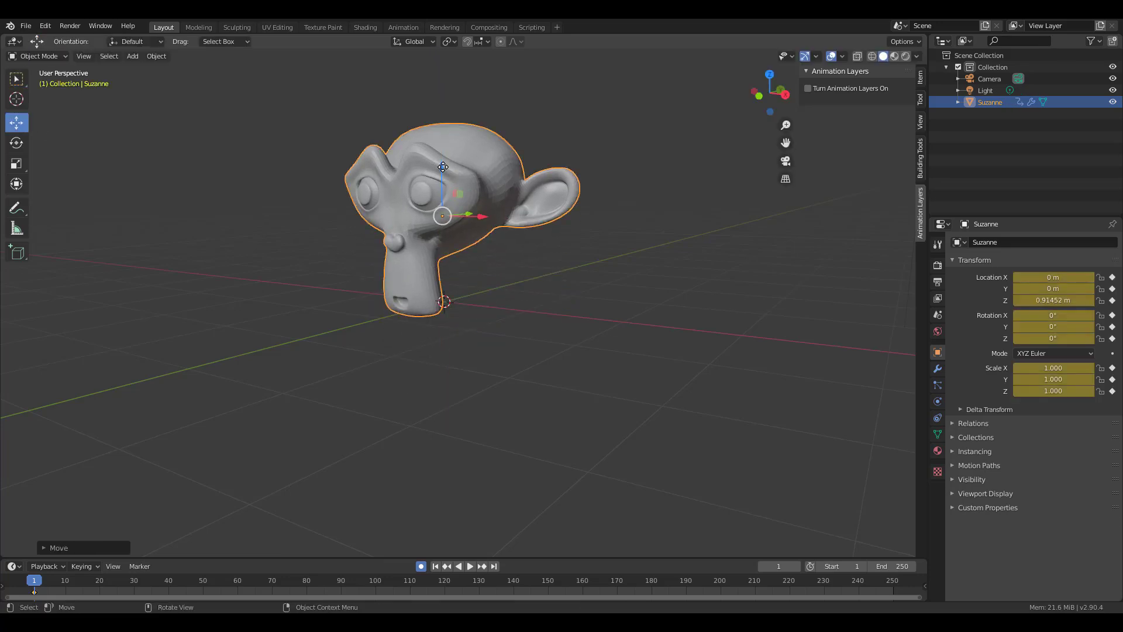
- Go to frame 70 and set the animation's end frame to 70
{"action": "middle_click_drag", "start_coordinate": [524, 369], "coordinate": [472, 459], "text": "shift"}
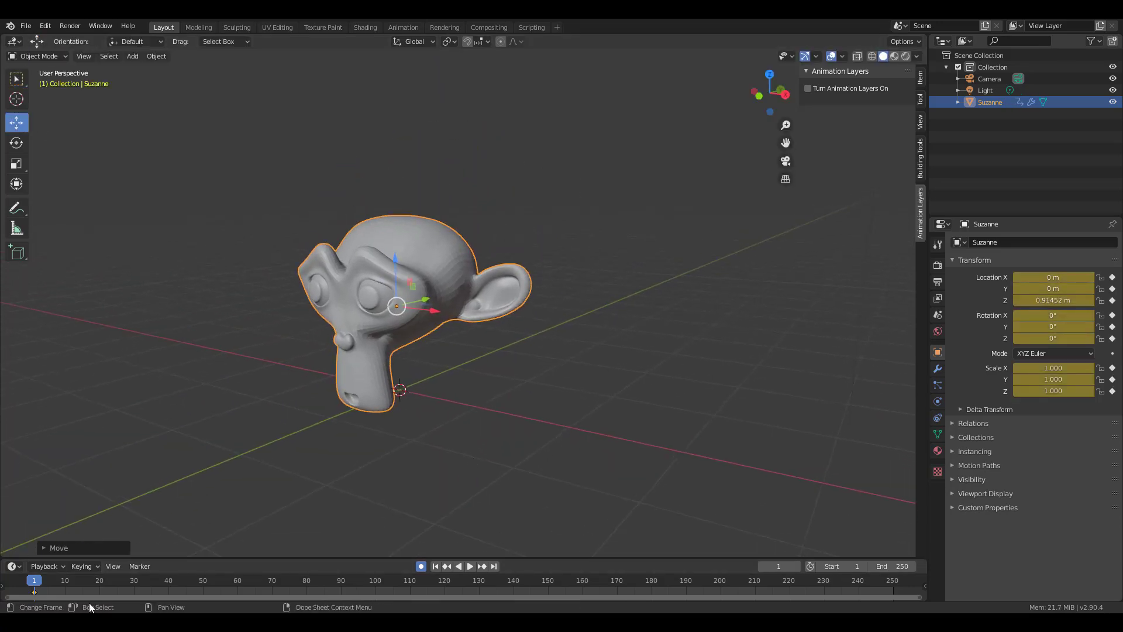
{"action": "left_click_drag", "start_coordinate": [36, 584], "coordinate": [273, 589]}
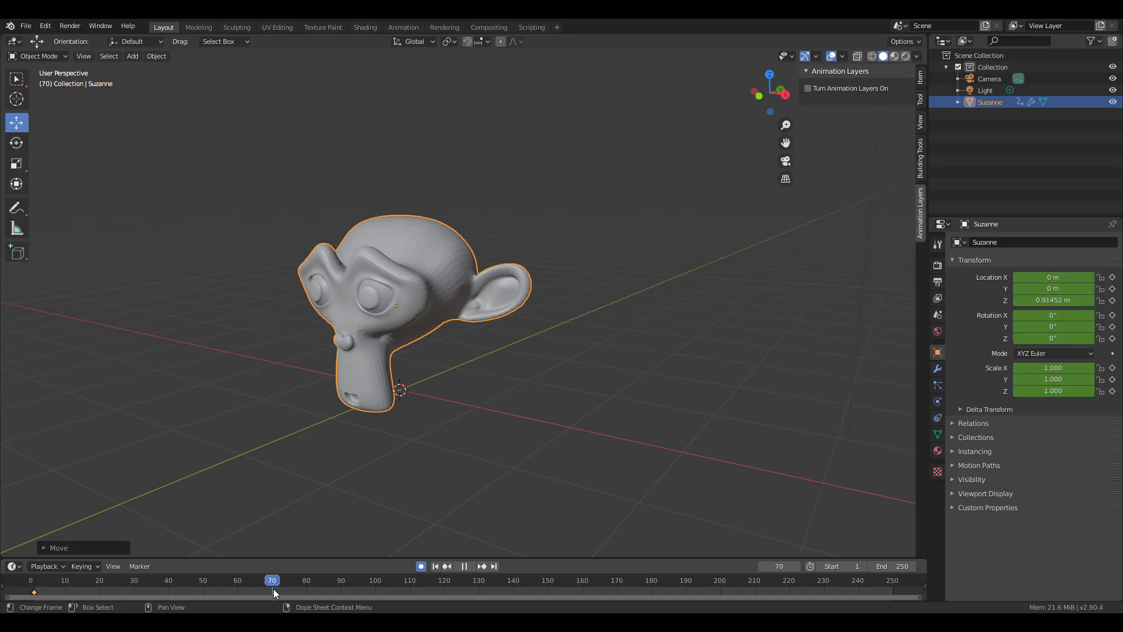
{"action": "left_click", "coordinate": [892, 566]}
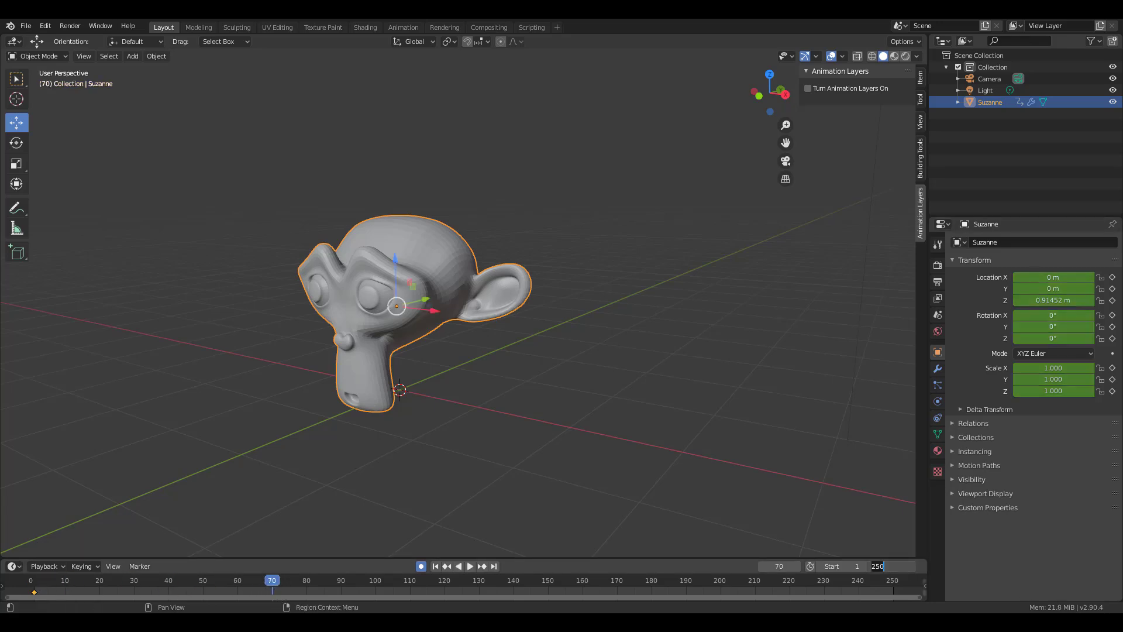
{"action": "type", "text": "70"}
{"action": "key", "text": "Return"}
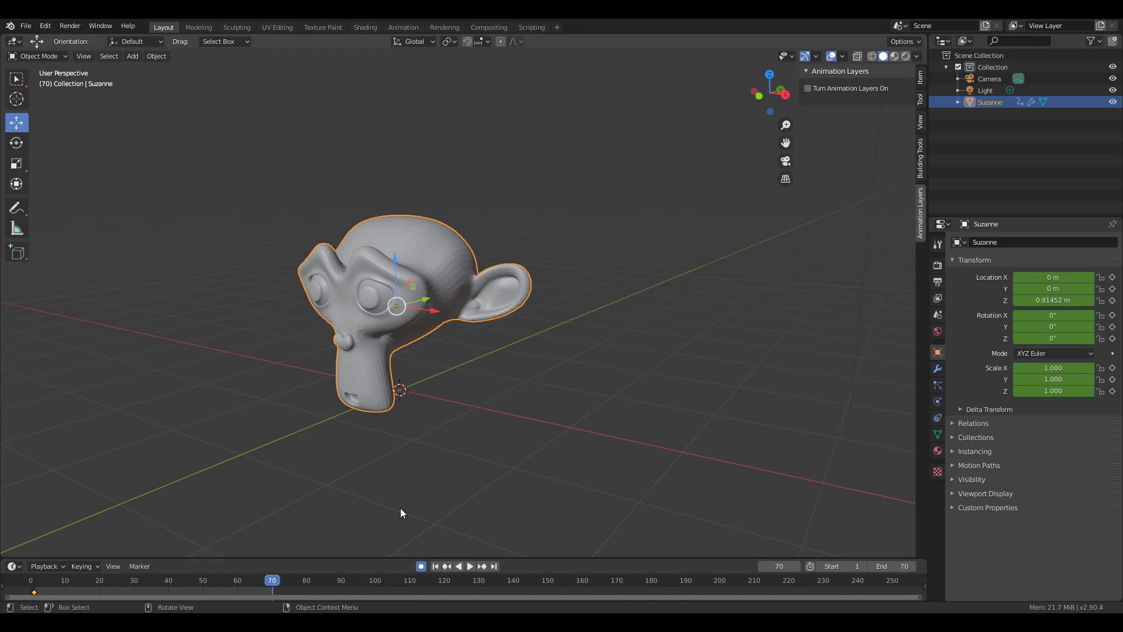
- Raise the monkey head to about 3.18 m on Z at frame 70 and scrub back through the movement
{"action": "left_click_drag", "start_coordinate": [394, 255], "coordinate": [396, 58]}
{"action": "middle_click_drag", "start_coordinate": [396, 59], "coordinate": [437, 174]}
{"action": "left_click_drag", "start_coordinate": [436, 174], "coordinate": [439, 113]}
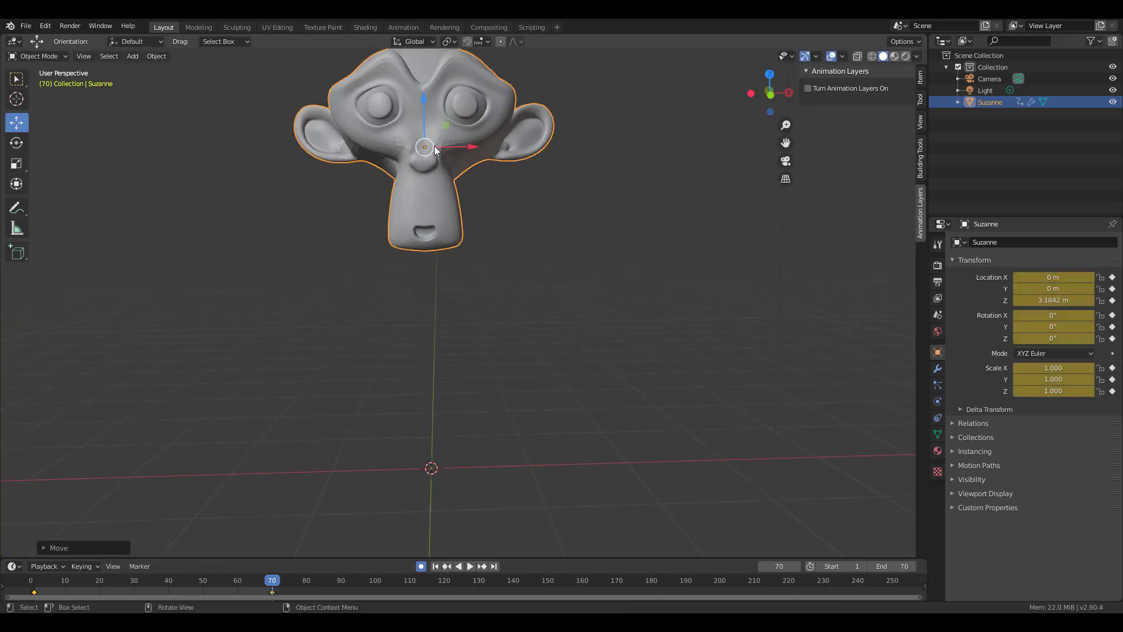
{"action": "left_click_drag", "start_coordinate": [283, 582], "coordinate": [148, 585]}
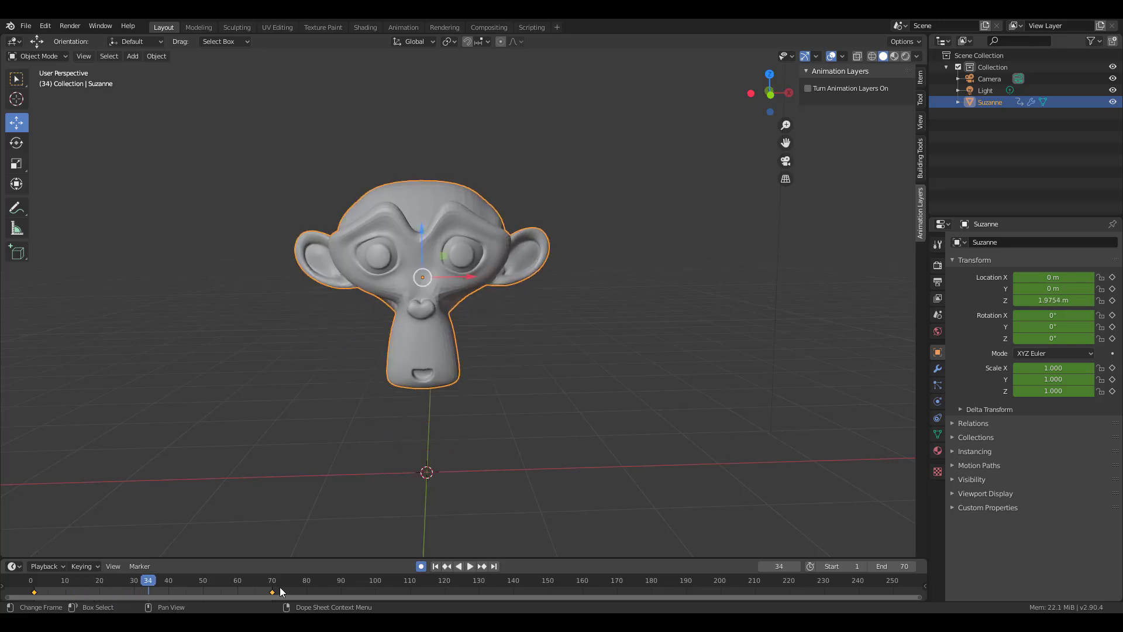
- Turn on animation layers for the monkey head and add a new layer above the base layer, keeping it active
{"action": "left_click", "coordinate": [808, 89]}
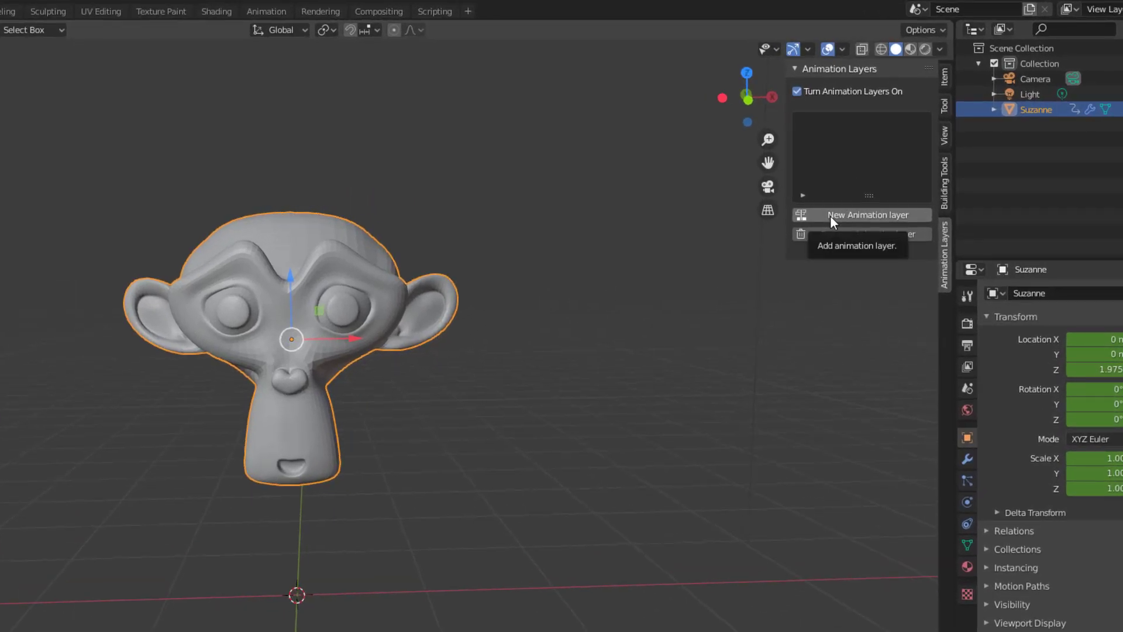
{"action": "left_click", "coordinate": [830, 215]}
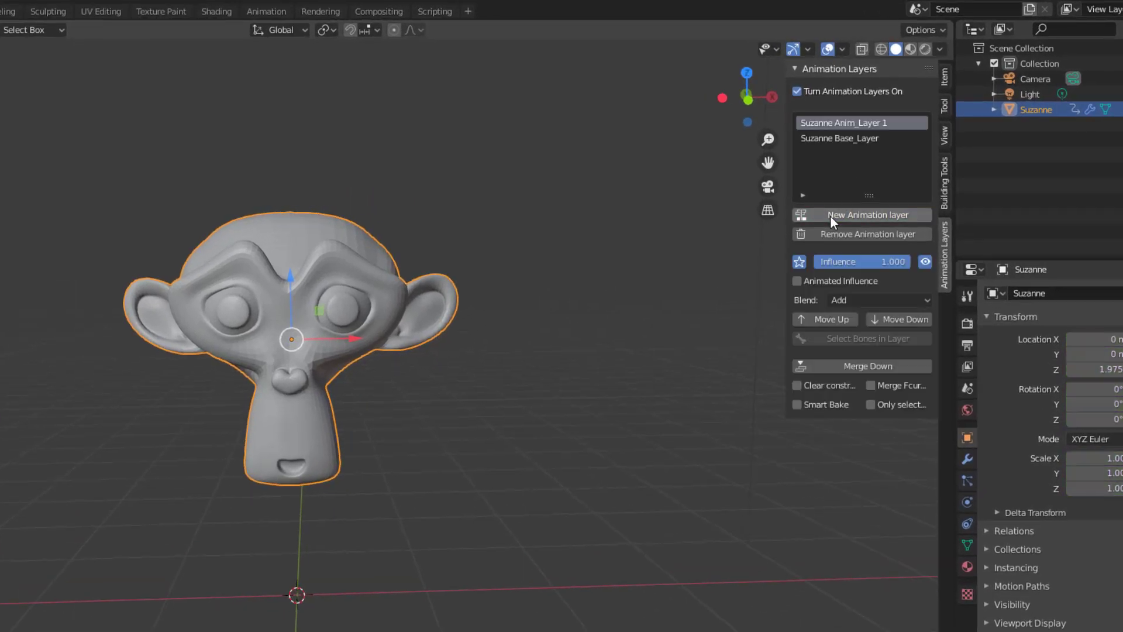
{"action": "left_click", "coordinate": [844, 138]}
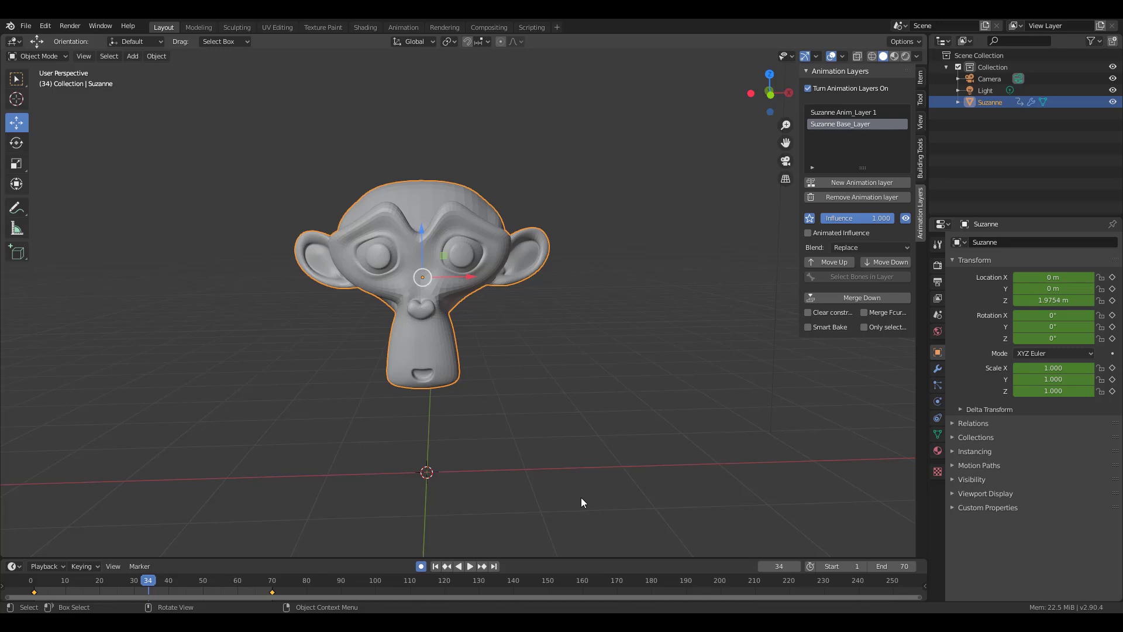
{"action": "left_click", "coordinate": [864, 113]}
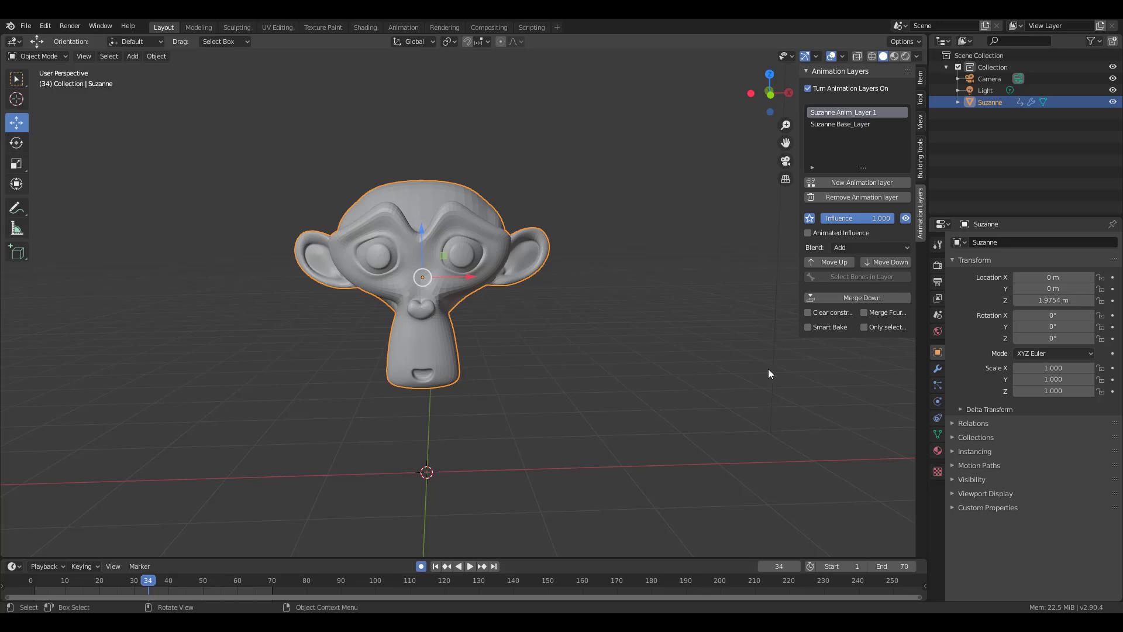
- Keyframe the monkey head's unrotated orientation at frame 1 on Suzanne Anim_Layer 1
{"action": "left_click_drag", "start_coordinate": [150, 587], "coordinate": [68, 586]}
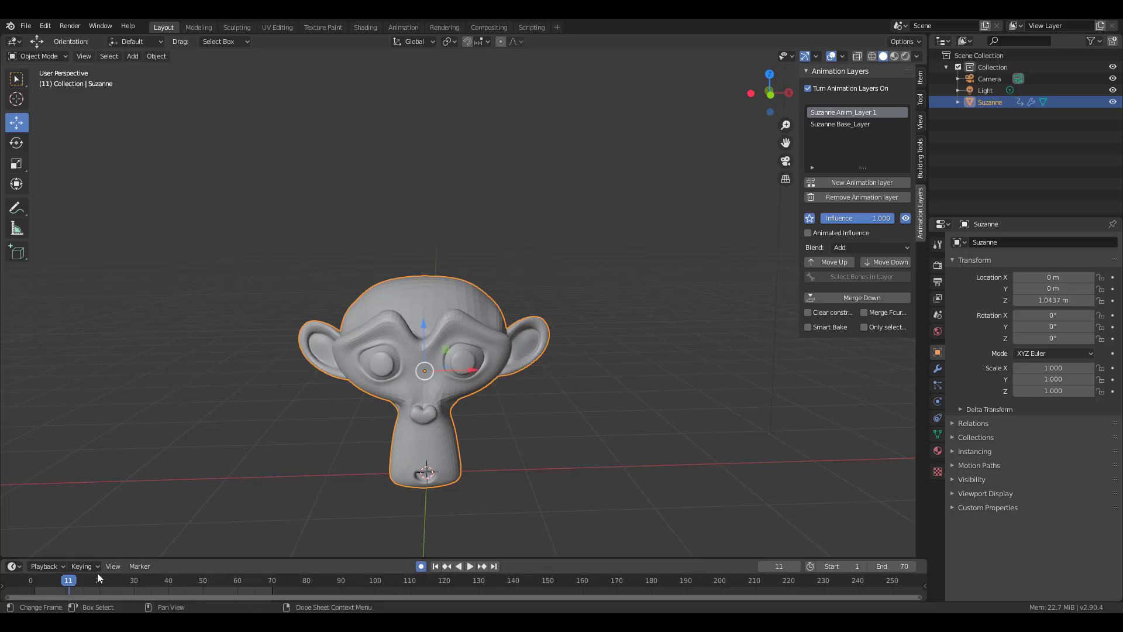
{"action": "left_click_drag", "start_coordinate": [70, 583], "coordinate": [66, 586]}
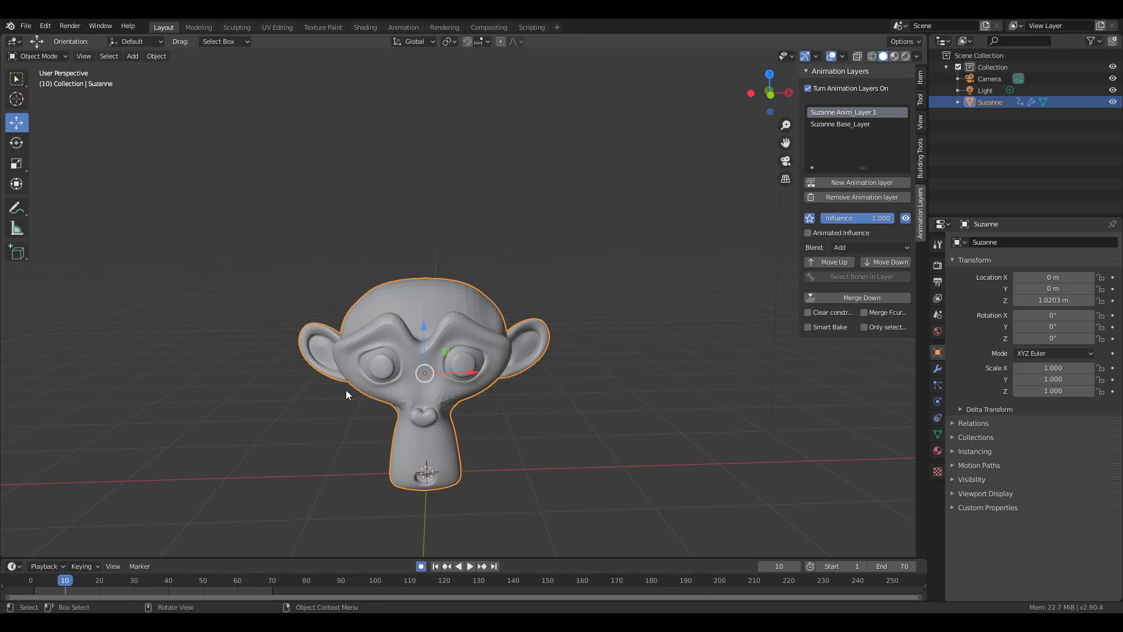
{"action": "key", "text": "r"}
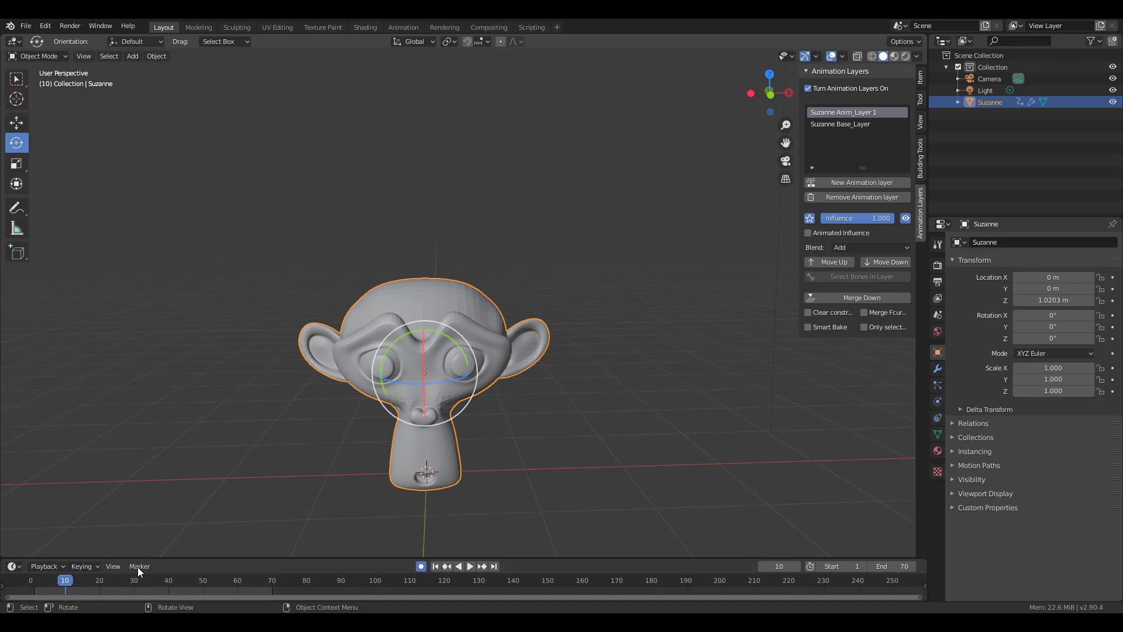
{"action": "left_click_drag", "start_coordinate": [67, 588], "coordinate": [35, 587]}
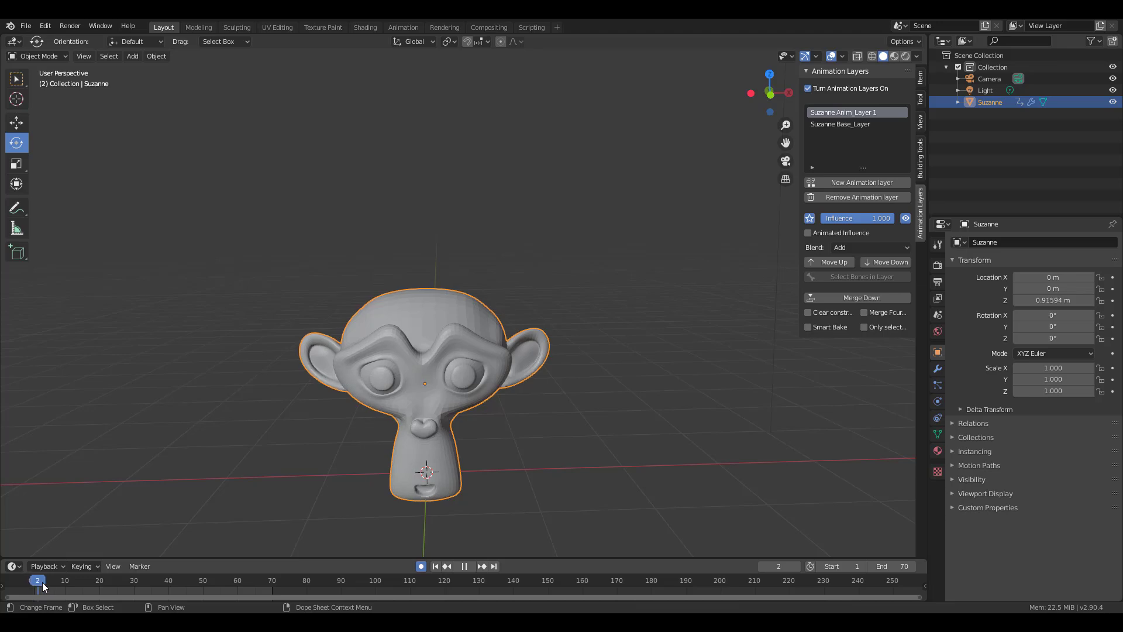
{"action": "key", "text": "space"}
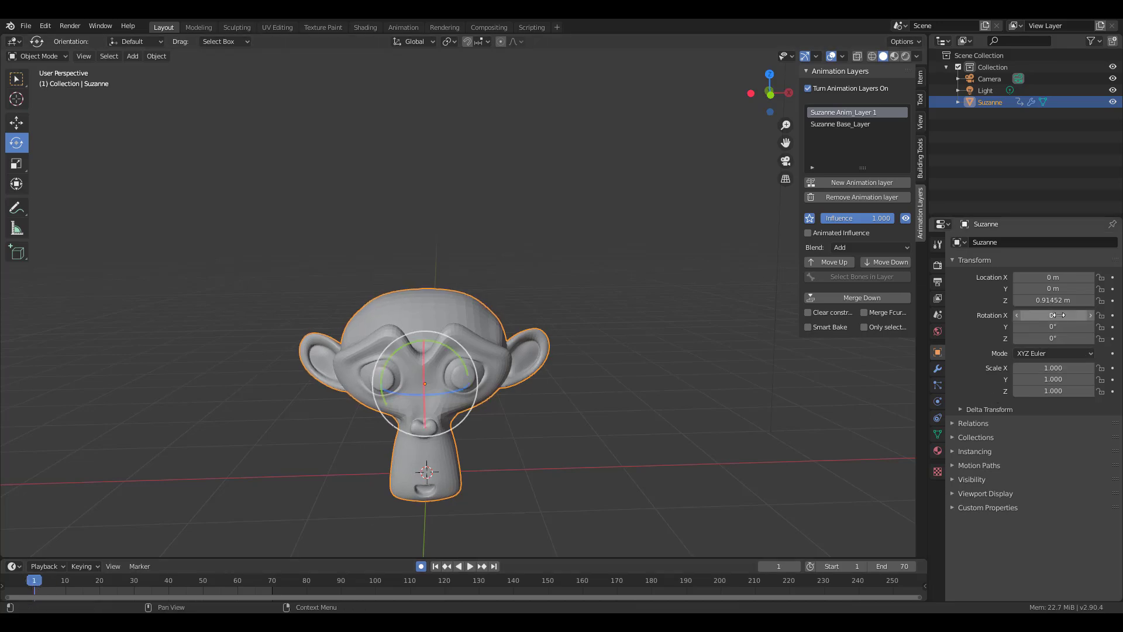
{"action": "right_click", "coordinate": [1018, 315]}
{"action": "left_click", "coordinate": [1019, 313]}
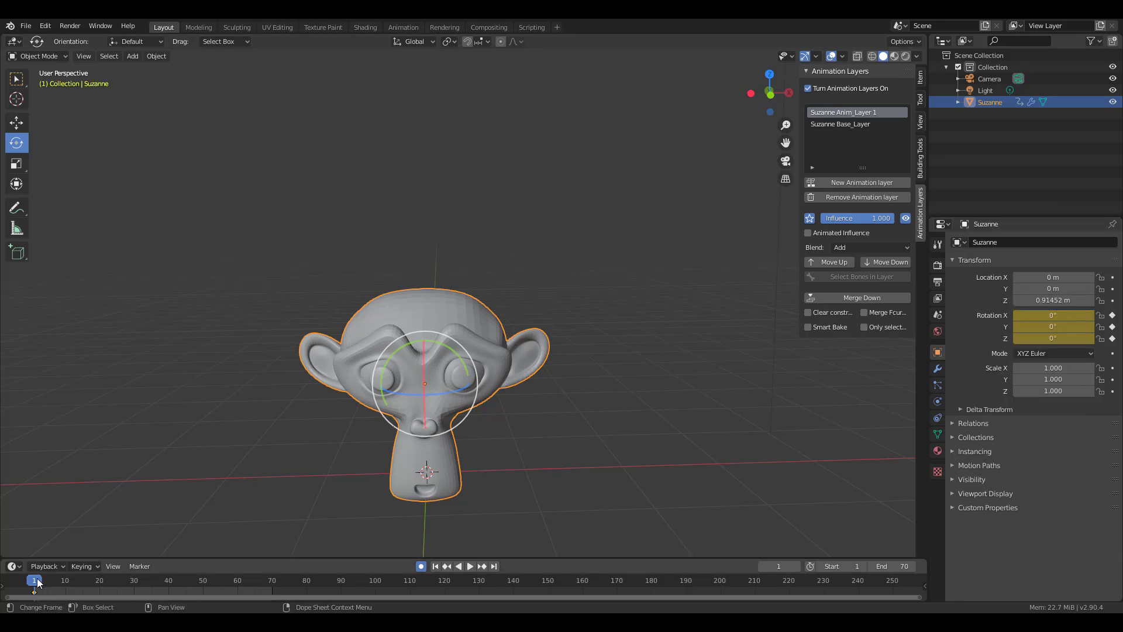
- Rotate the head about 77° around Z at frame 30, and freely to about -18°, 19°, 31° at frame 70
{"action": "left_click_drag", "start_coordinate": [37, 585], "coordinate": [135, 585]}
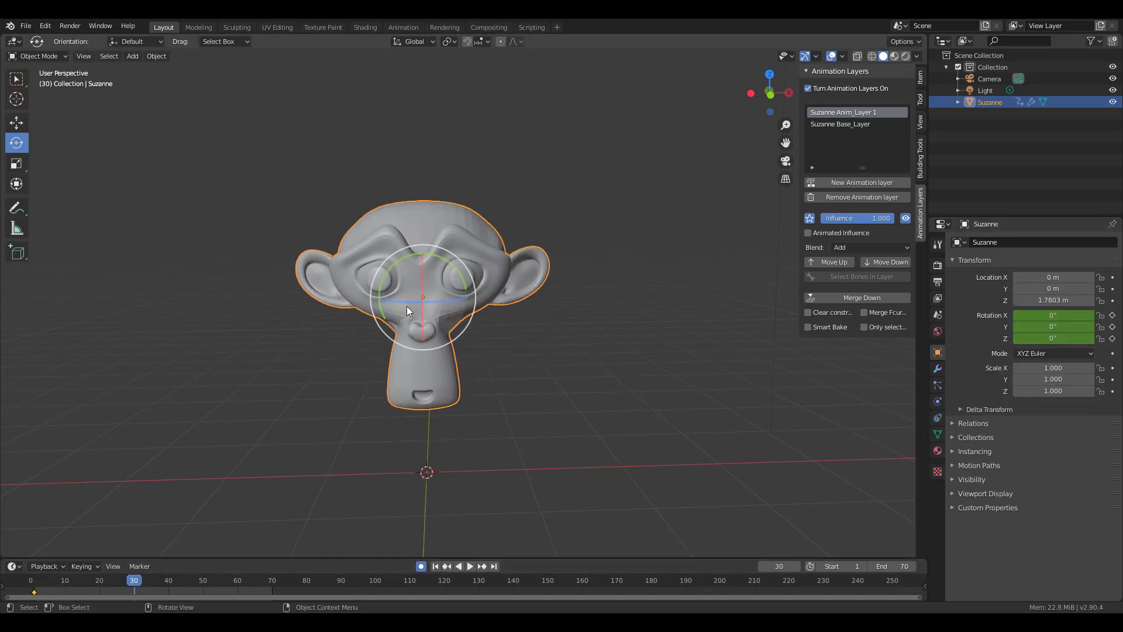
{"action": "left_click_drag", "start_coordinate": [403, 302], "coordinate": [423, 309]}
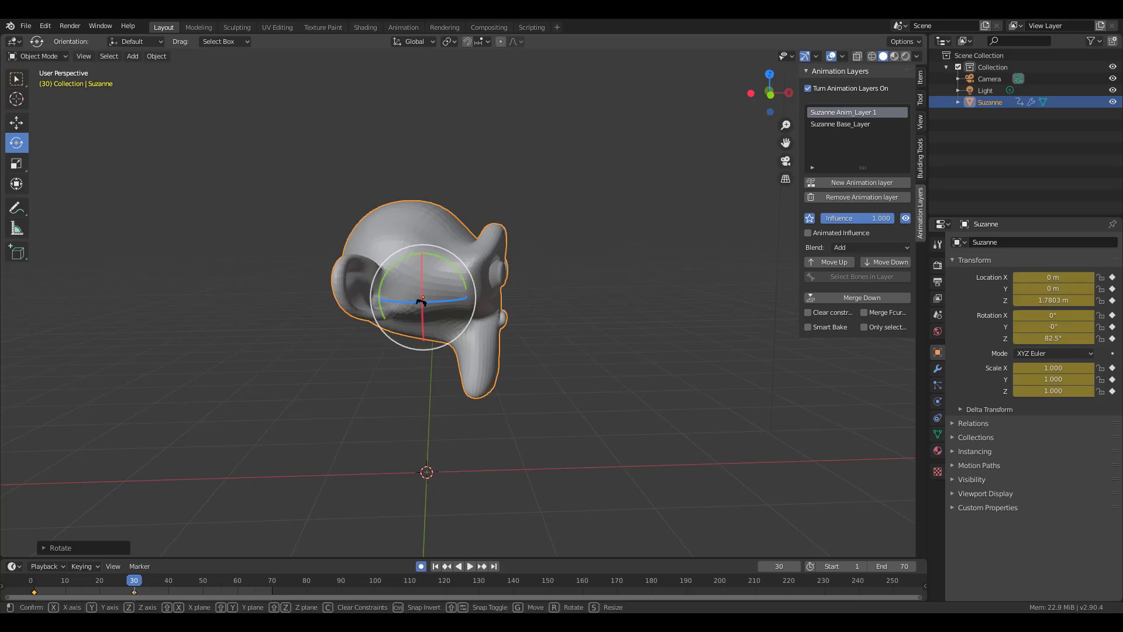
{"action": "left_click_drag", "start_coordinate": [248, 587], "coordinate": [271, 591]}
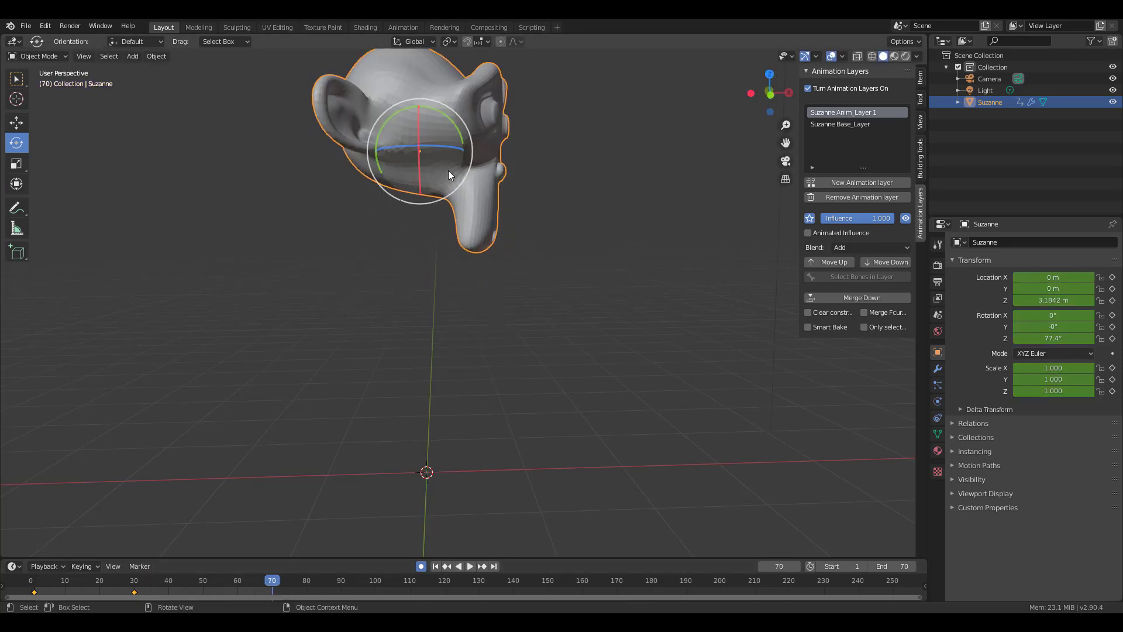
{"action": "left_click_drag", "start_coordinate": [448, 166], "coordinate": [403, 142]}
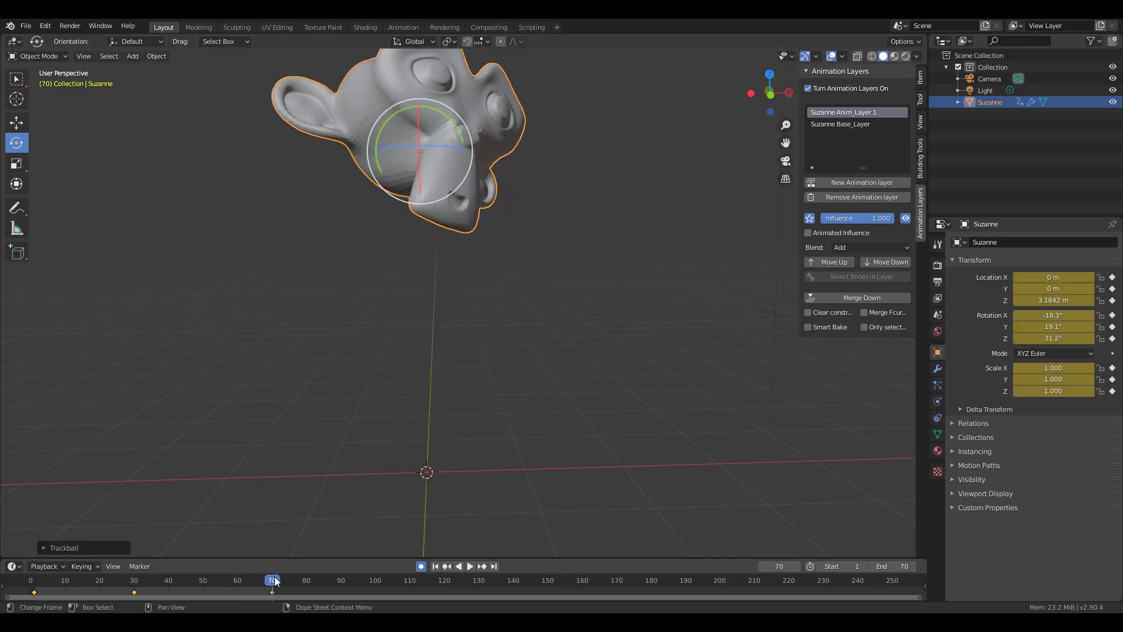
- Play back the combined rise and rotation of the monkey head
{"action": "key", "text": "space"}
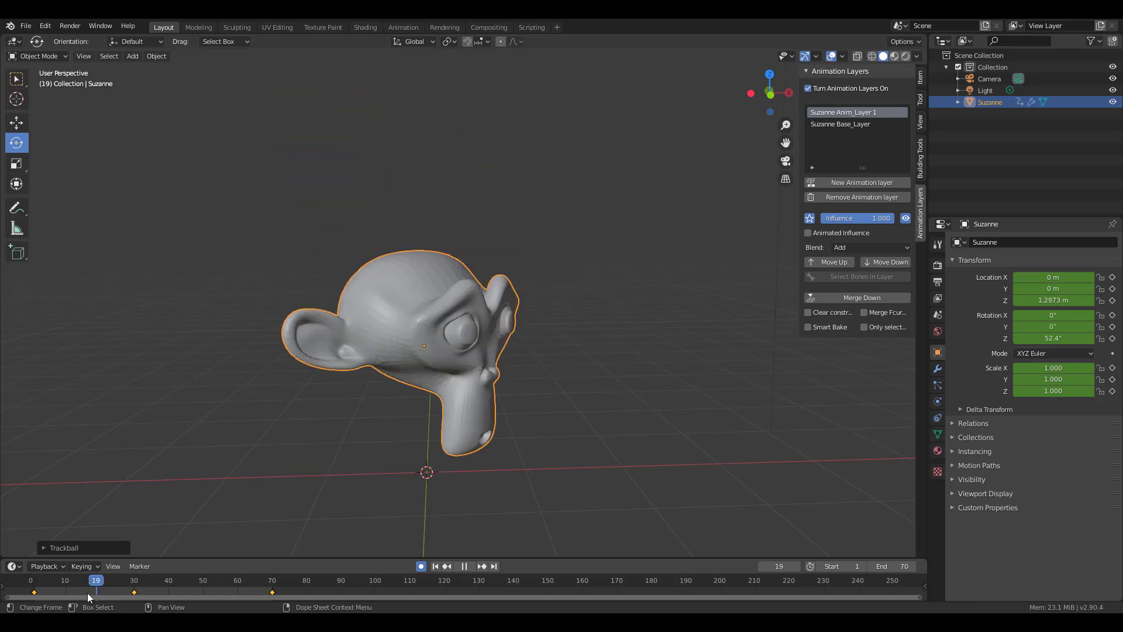
{"action": "key", "text": "space"}
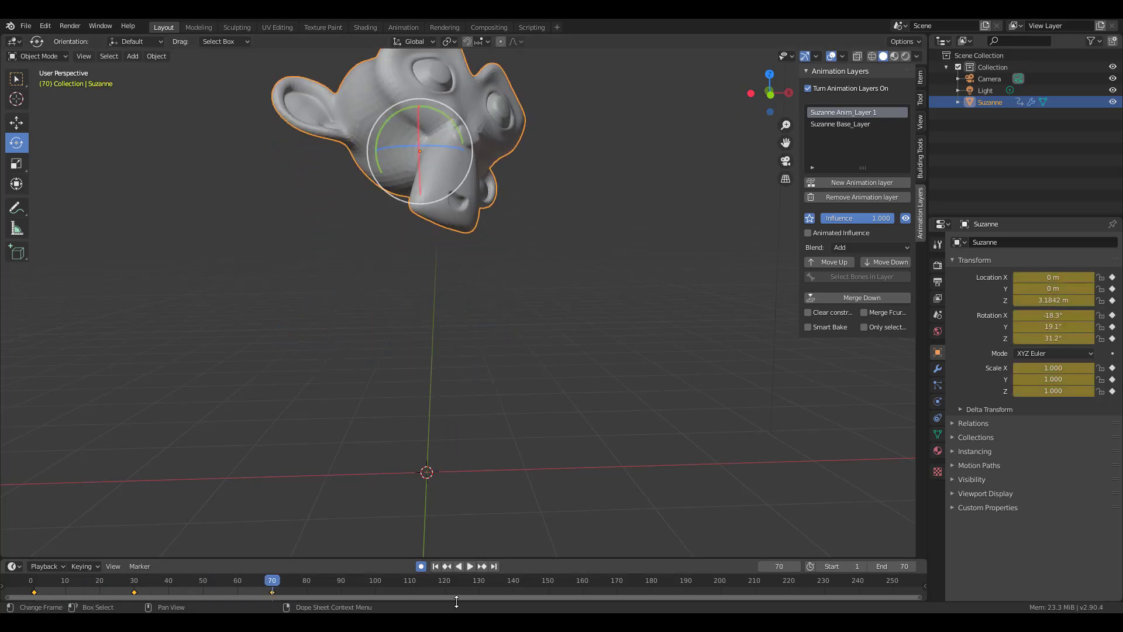
{"action": "left_click", "coordinate": [421, 566]}
{"action": "key", "text": "space"}
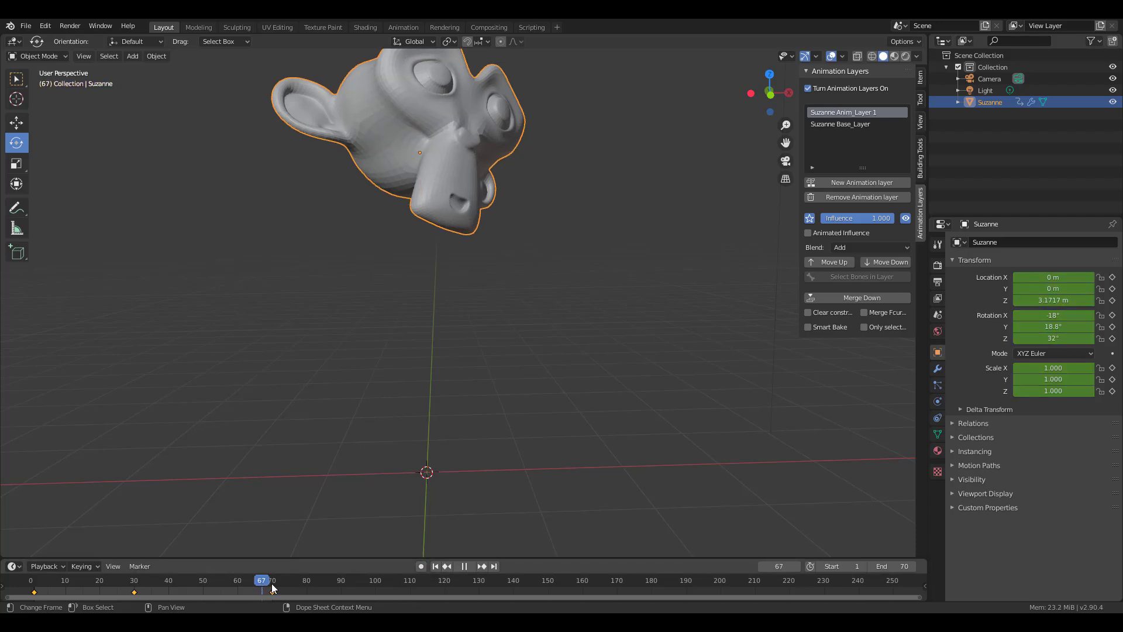
{"action": "key", "text": "space"}
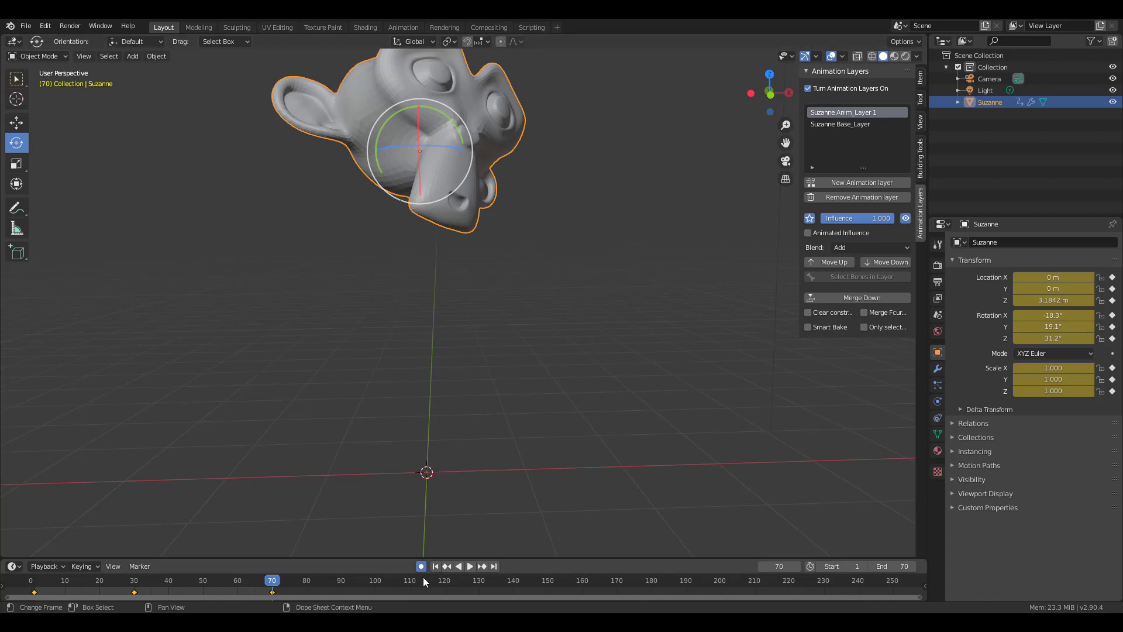
- Add a second animation layer, check the keyframes on the two lower layers, and make Suzanne Anim_Layer 2 active
{"action": "left_click", "coordinate": [850, 183]}
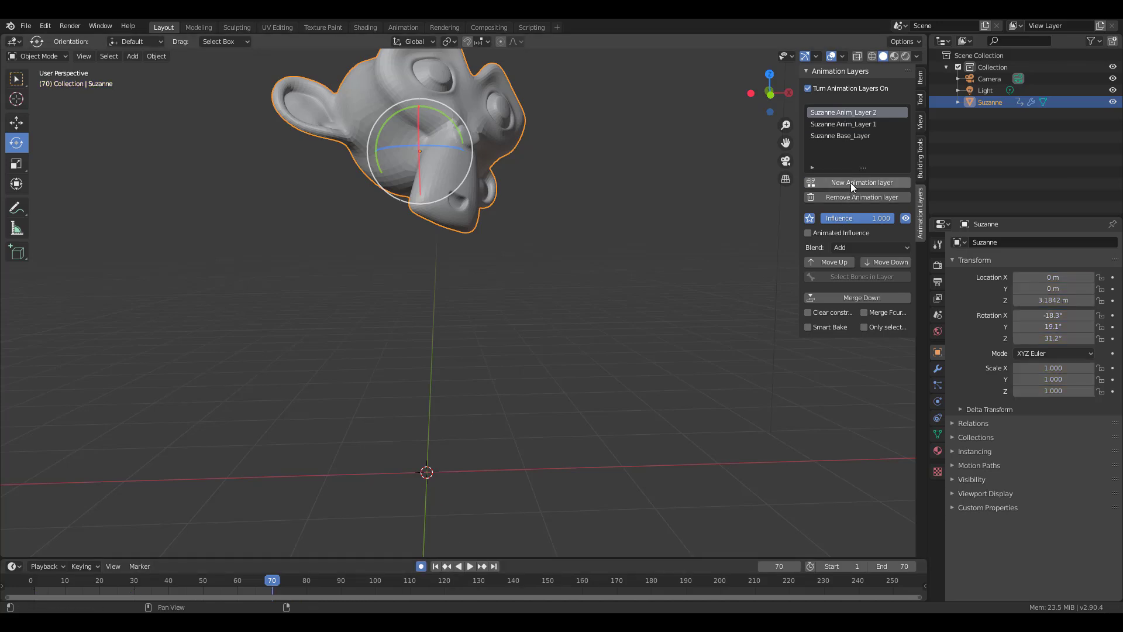
{"action": "left_click", "coordinate": [852, 135]}
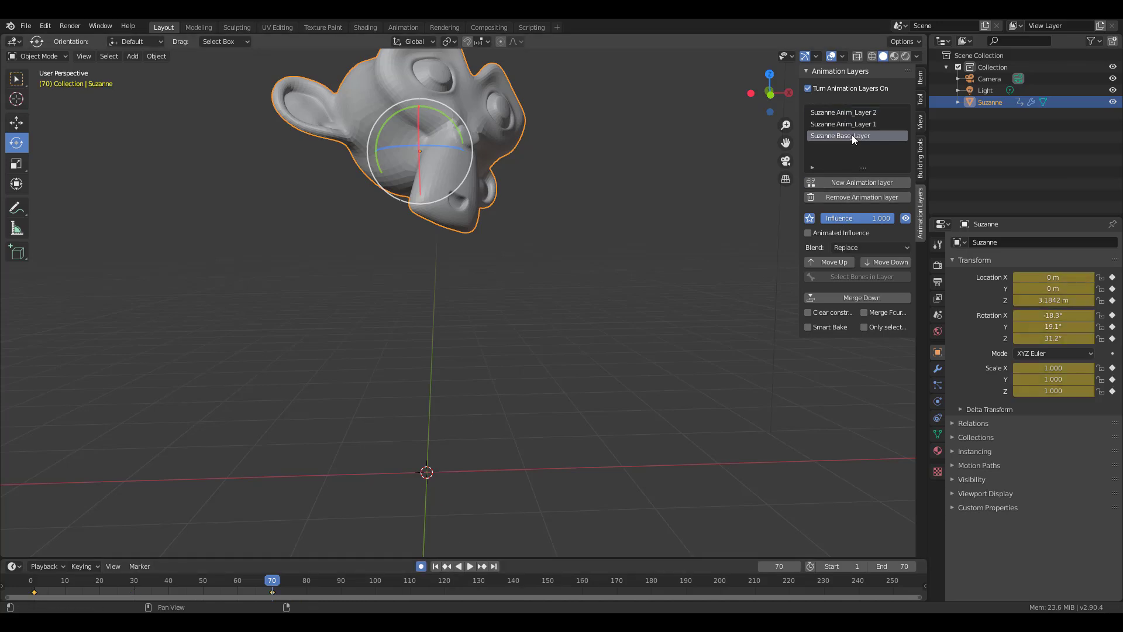
{"action": "left_click", "coordinate": [855, 124]}
{"action": "left_click", "coordinate": [857, 111]}
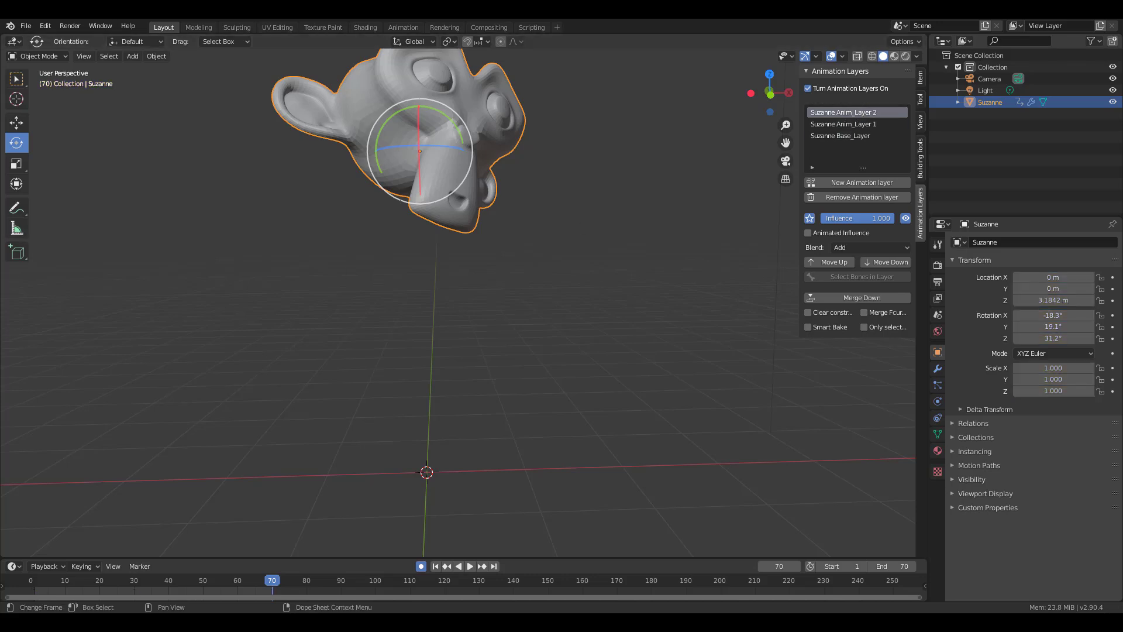
- Insert keyframes for the monkey head's scale at frame 1 on Suzanne Anim_Layer 2
{"action": "key", "text": "space"}
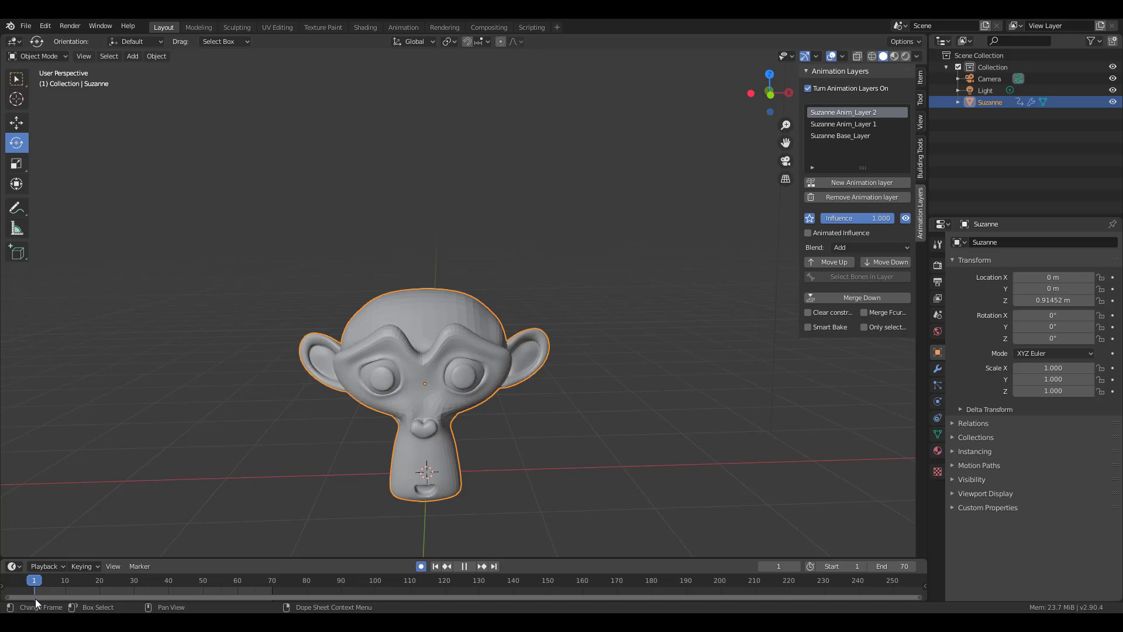
{"action": "key", "text": "Escape"}
{"action": "right_click", "coordinate": [1038, 368]}
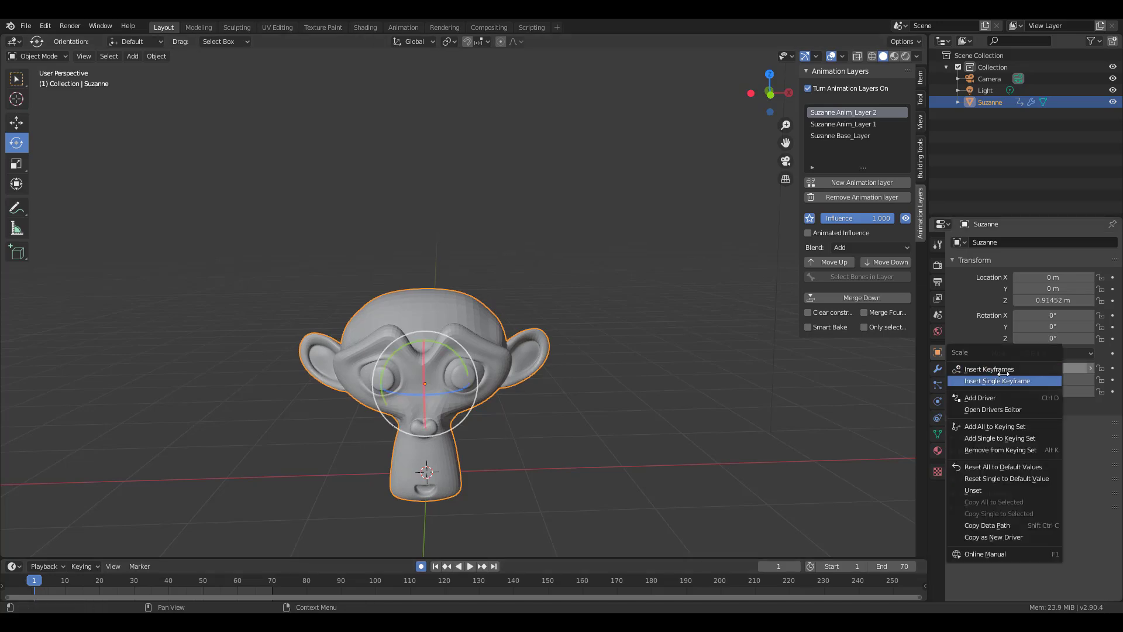
{"action": "left_click", "coordinate": [1012, 369]}
- Go to frame 35 and scale the monkey head uniformly down to about 0.25
{"action": "key", "text": "space"}
{"action": "left_click_drag", "start_coordinate": [40, 581], "coordinate": [152, 588]}
{"action": "key", "text": "space"}
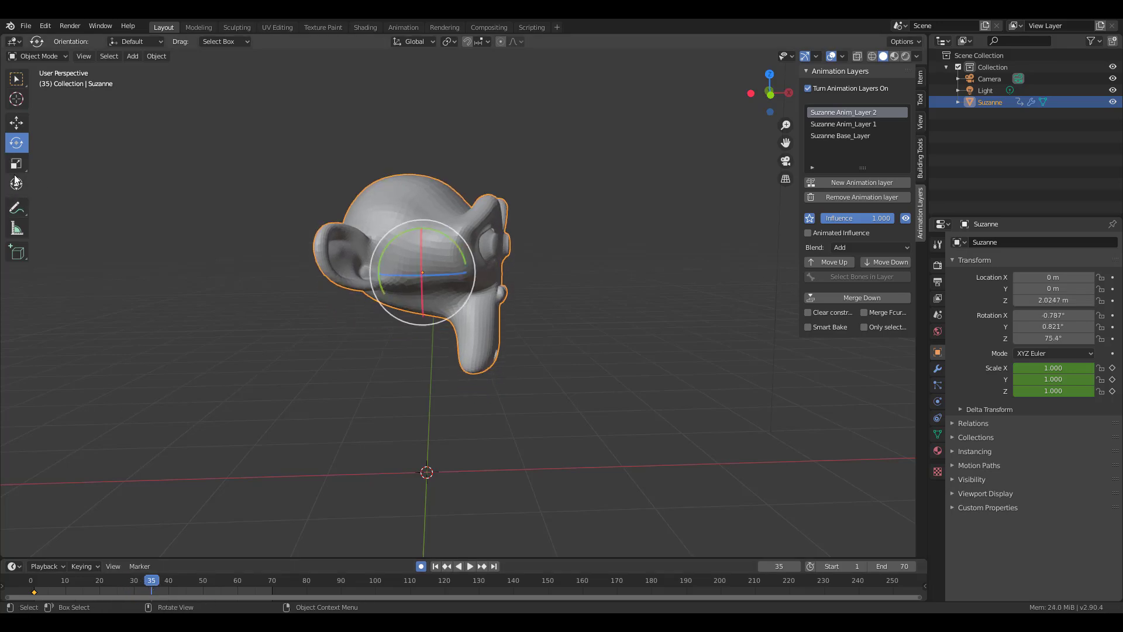
{"action": "key", "text": "s"}
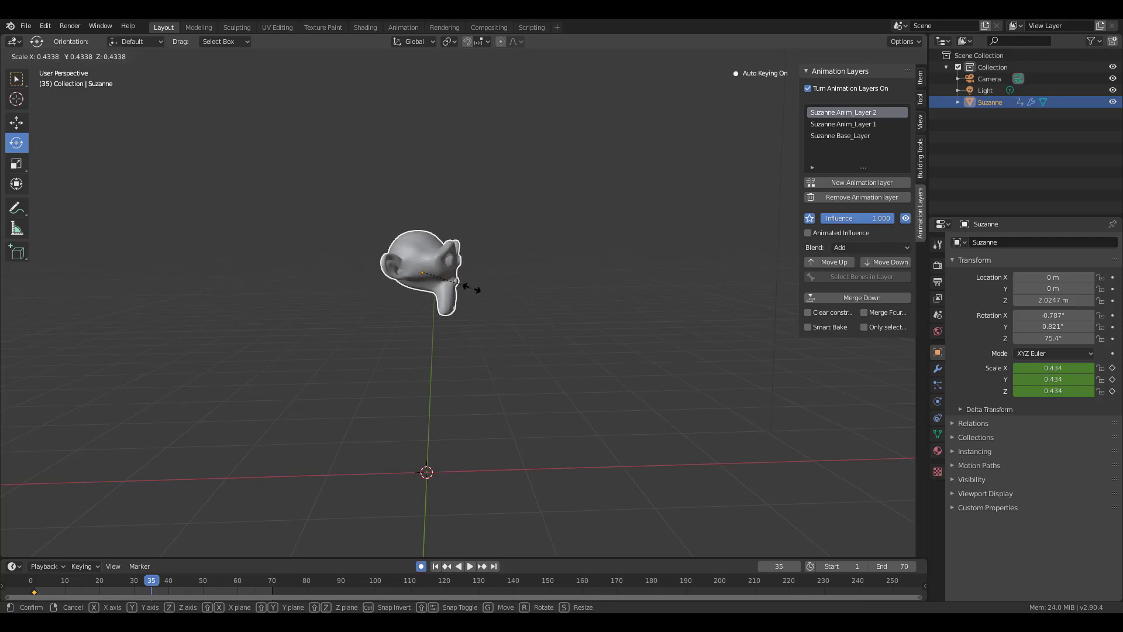
{"action": "left_click", "coordinate": [449, 287]}
- Go to frame 70 and shrink the monkey head uniformly to a scale of about 0.09
{"action": "left_click_drag", "start_coordinate": [143, 587], "coordinate": [272, 590]}
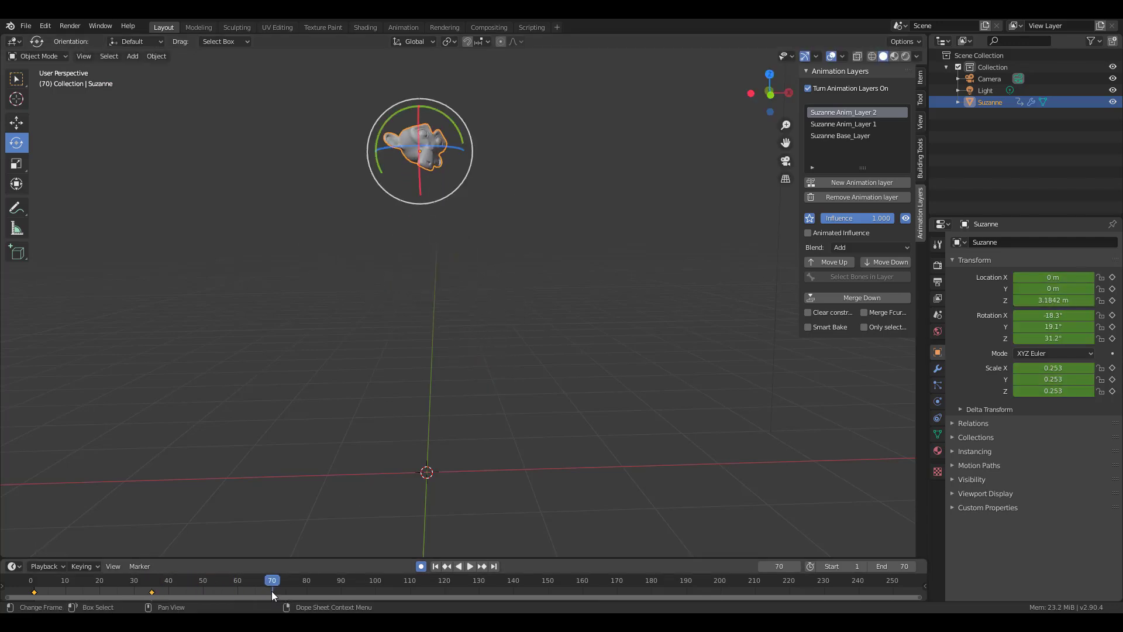
{"action": "key", "text": "s"}
{"action": "left_click", "coordinate": [436, 157]}
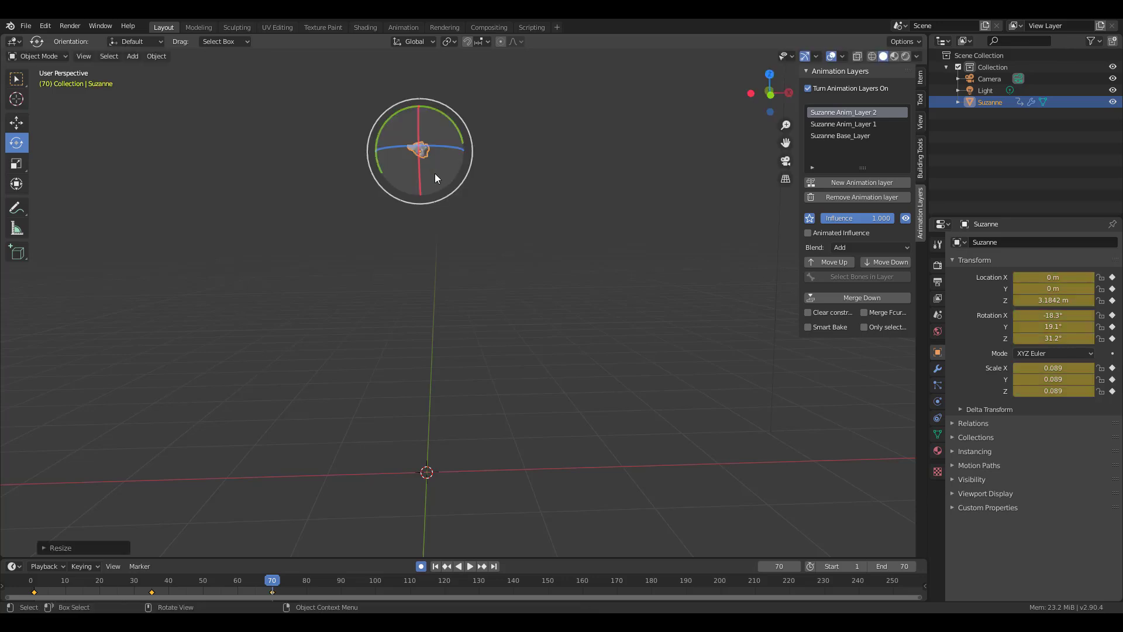
- Return to frame 1 and scale the monkey head uniformly down to about 0.17
{"action": "left_click_drag", "start_coordinate": [270, 586], "coordinate": [33, 585]}
{"action": "key", "text": "s"}
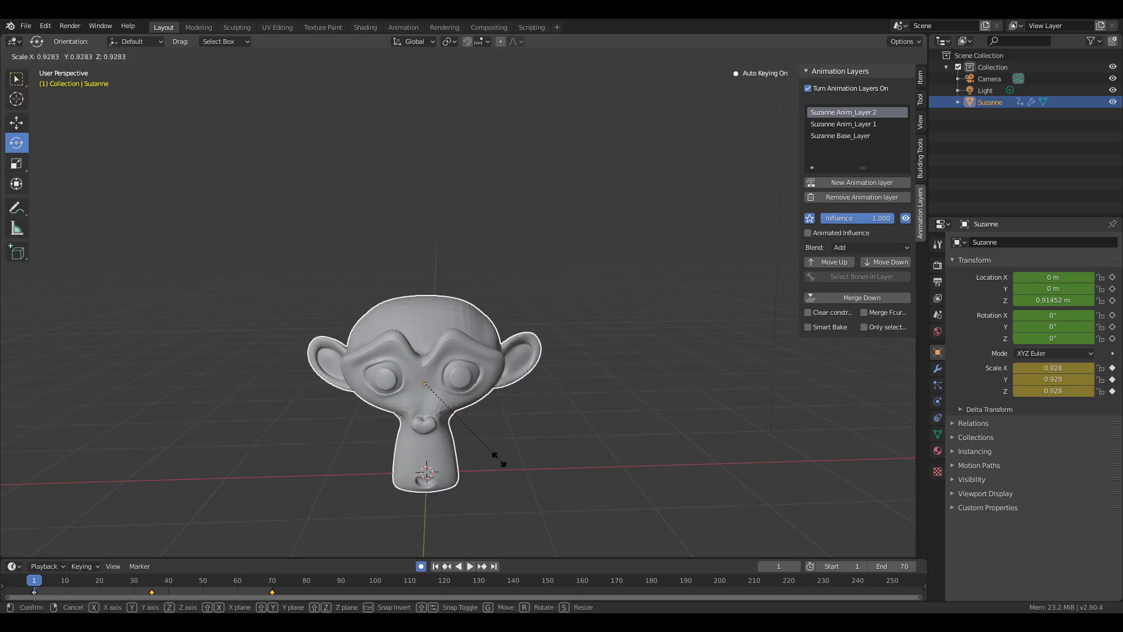
{"action": "left_click", "coordinate": [437, 403]}
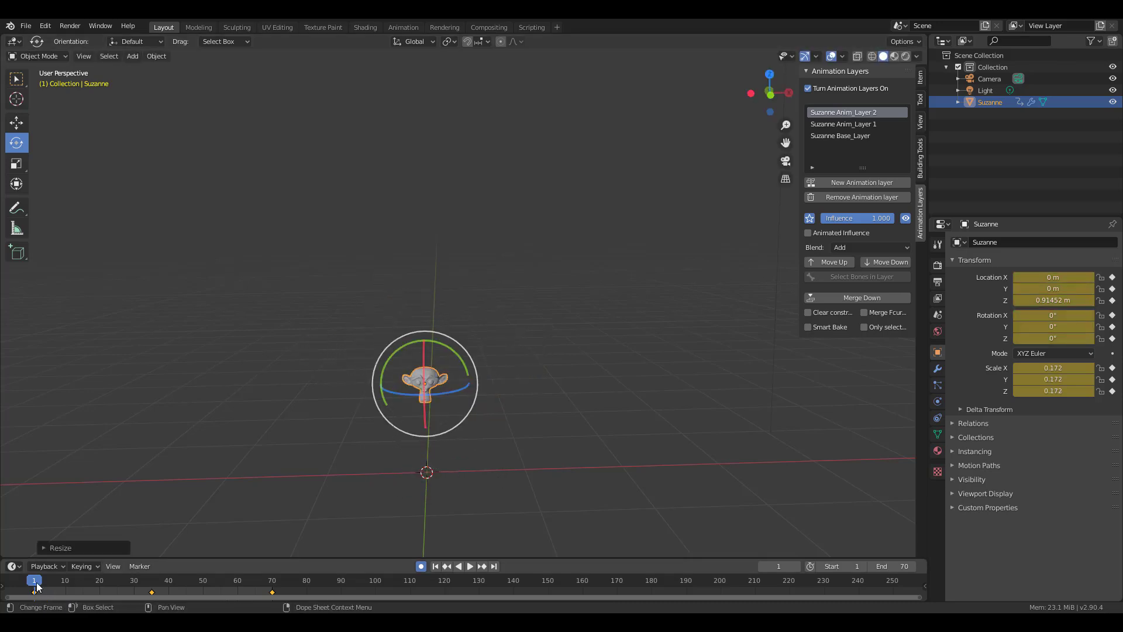
- Play back the animation with the added scaling, stop it near the start, and select Suzanne Anim_Layer 1
{"action": "key", "text": "space"}
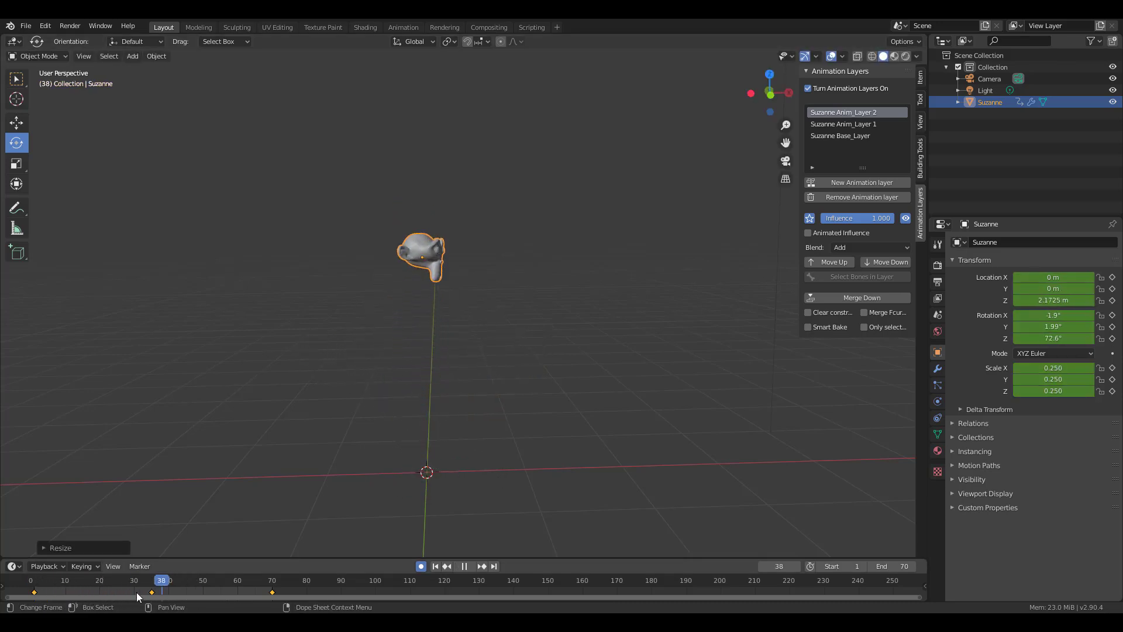
{"action": "left_click", "coordinate": [44, 596]}
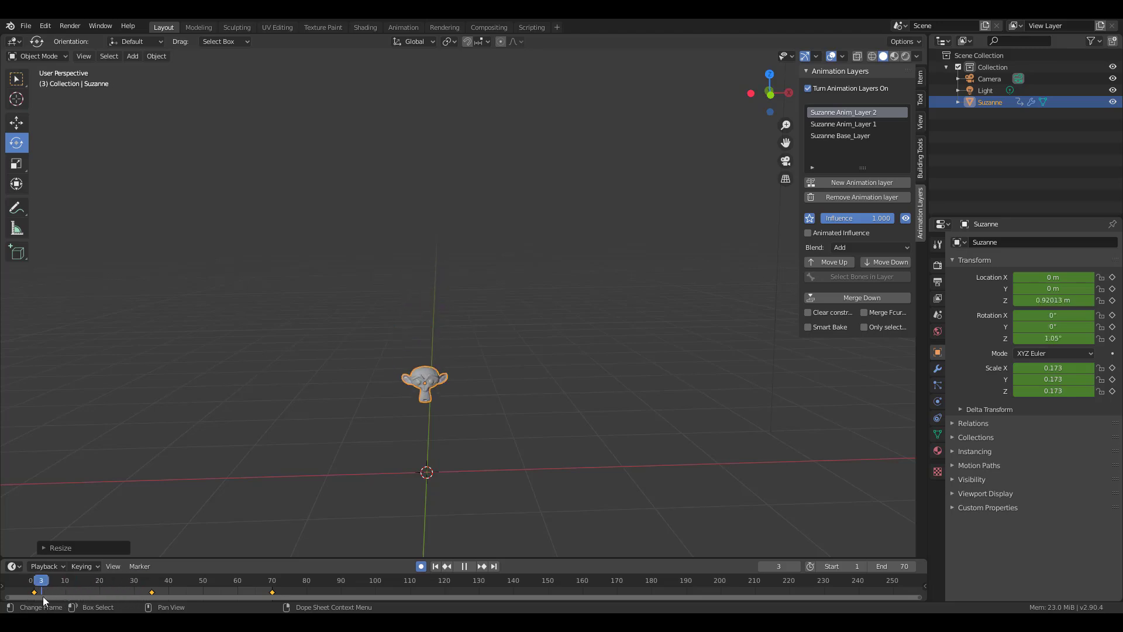
{"action": "key", "text": "space"}
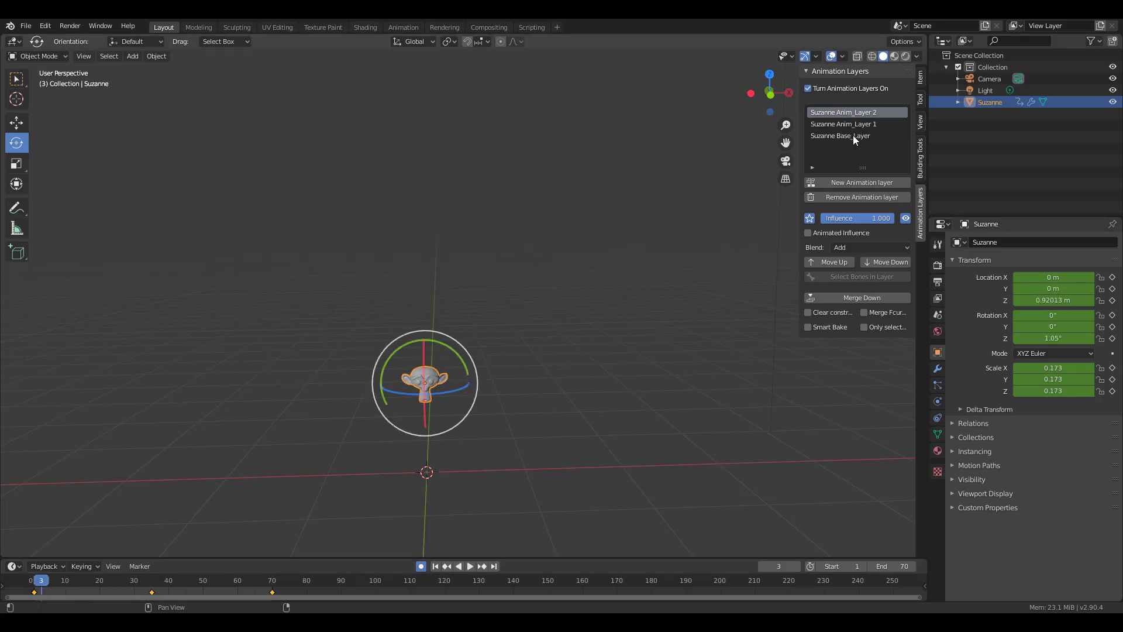
{"action": "left_click", "coordinate": [862, 126]}
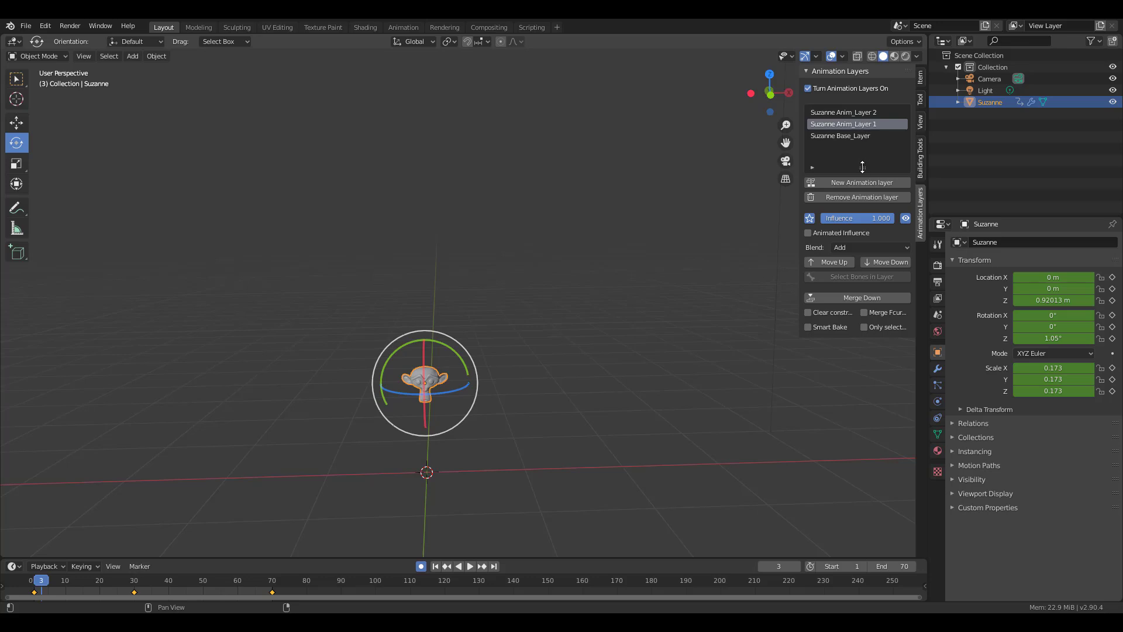
- Rename Suzanne Anim_Layer 1 to rotate and Suzanne Anim_Layer 2 to scale, and select the rotate layer
{"action": "right_click", "coordinate": [846, 124]}
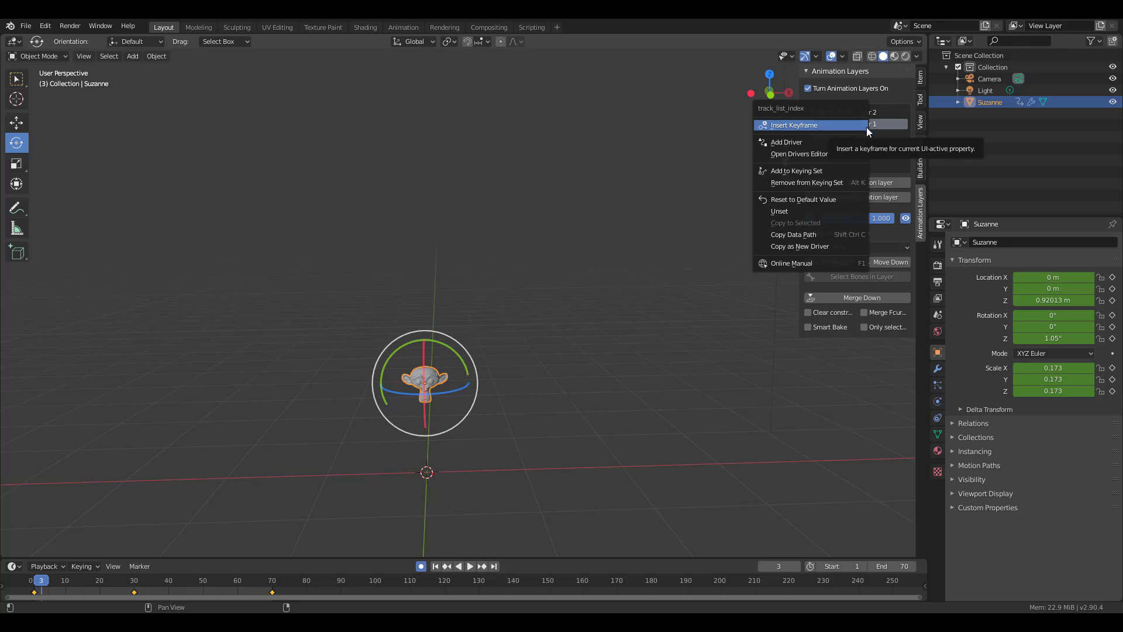
{"action": "double_click", "coordinate": [882, 125]}
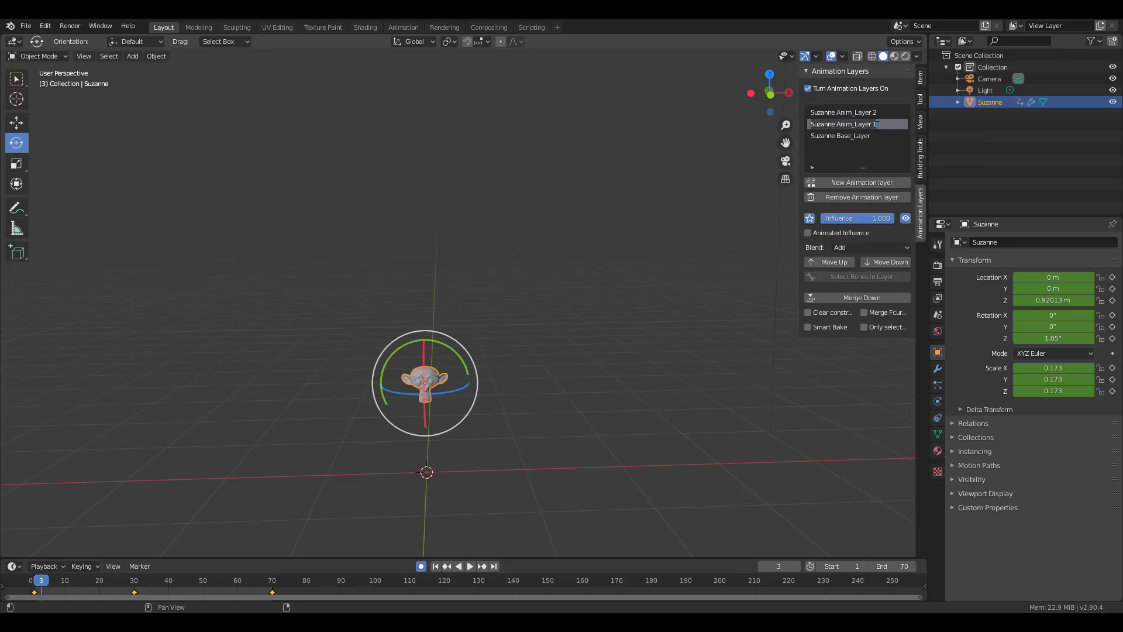
{"action": "type", "text": "rotate"}
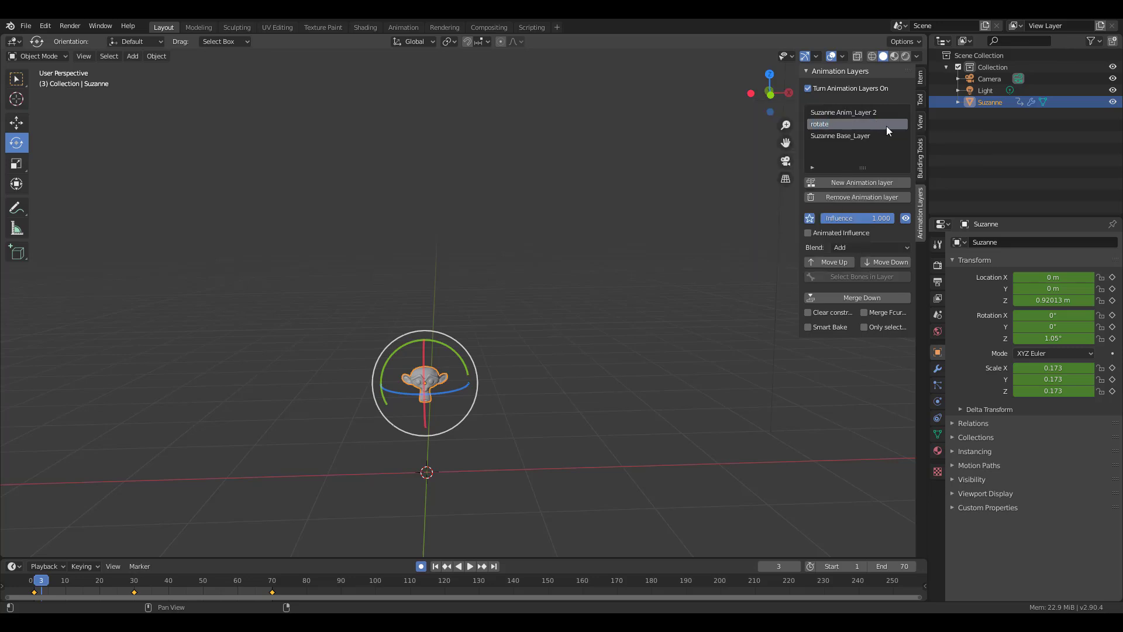
{"action": "double_click", "coordinate": [873, 112]}
{"action": "type", "text": "scale"}
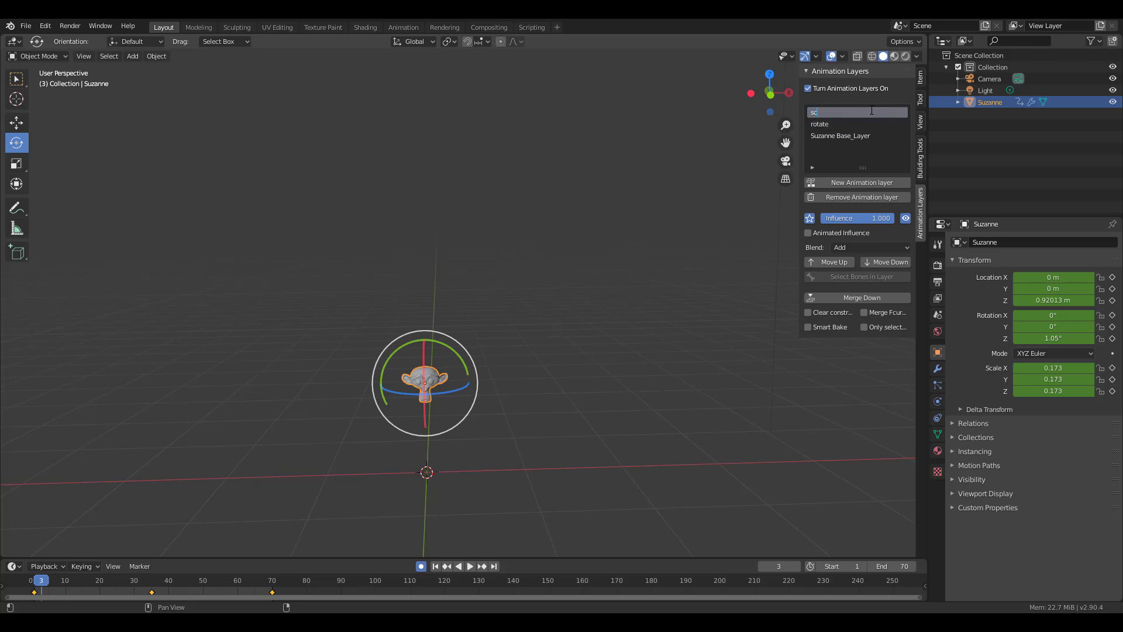
{"action": "left_click", "coordinate": [855, 125]}
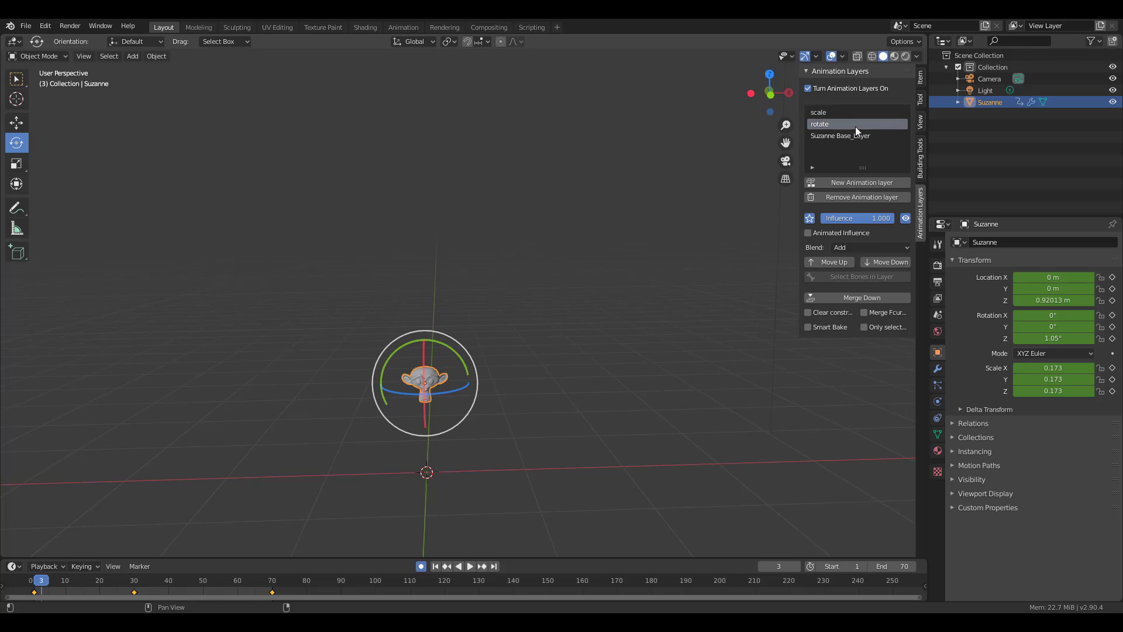
- Play back the animation with the rotate layer muted, stop it, and unmute the layer
{"action": "key", "text": "space"}
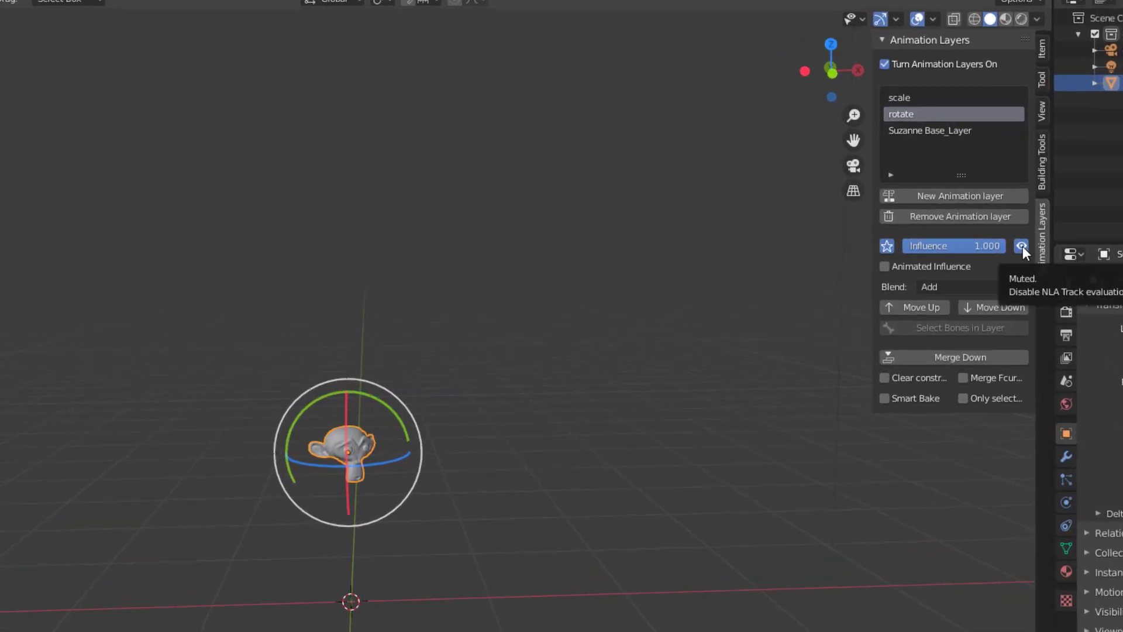
{"action": "left_click", "coordinate": [1022, 246]}
{"action": "key", "text": "space"}
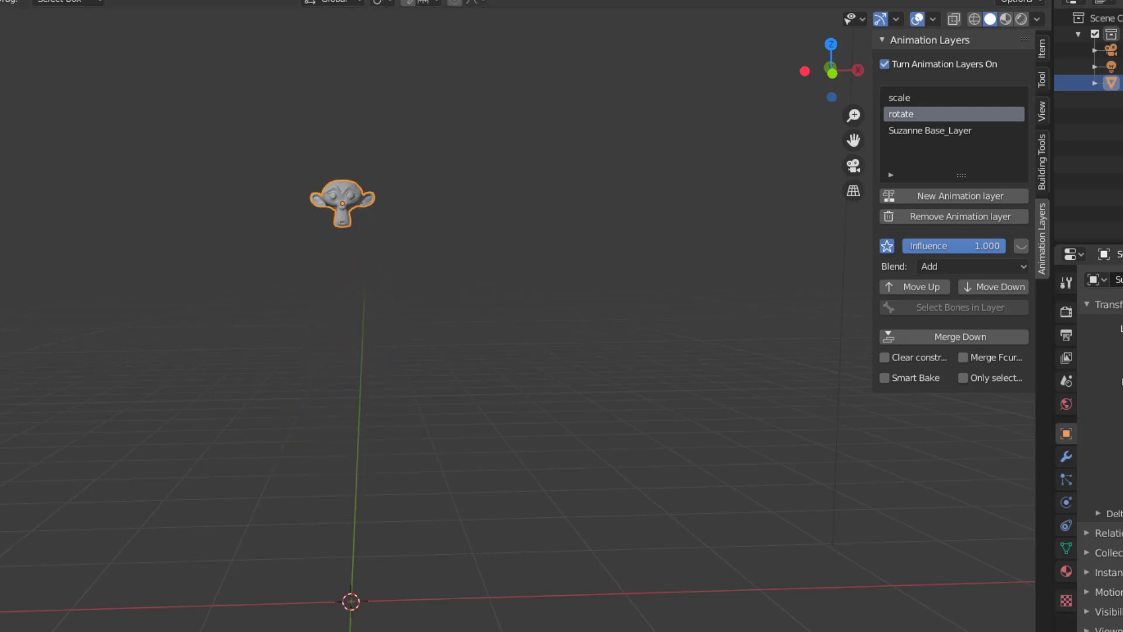
{"action": "key", "text": "space"}
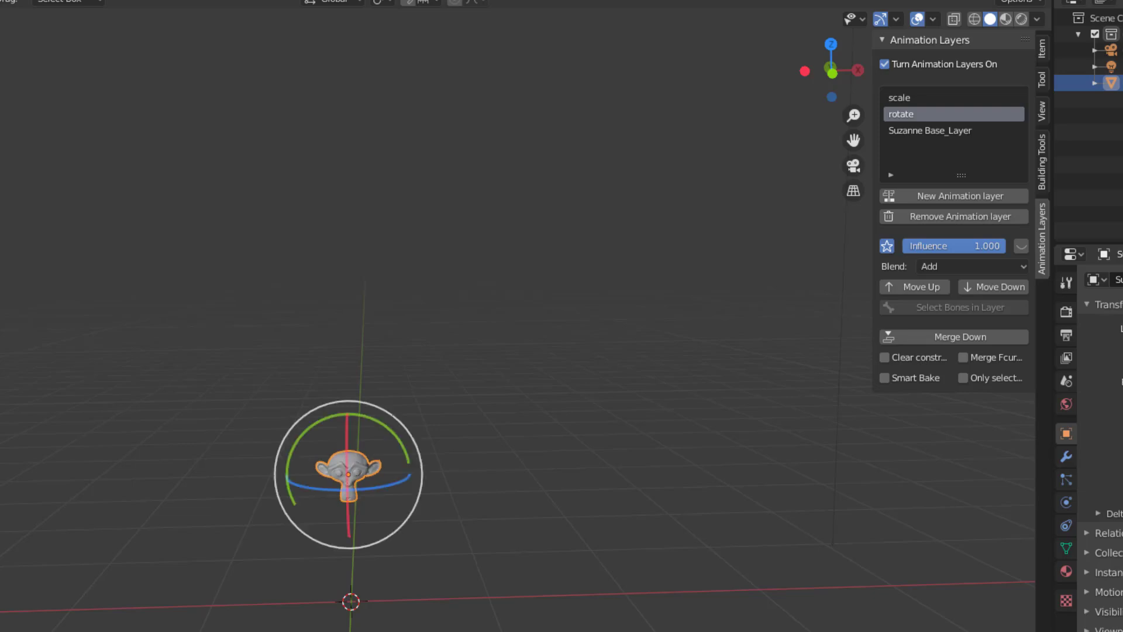
{"action": "left_click", "coordinate": [1019, 245]}
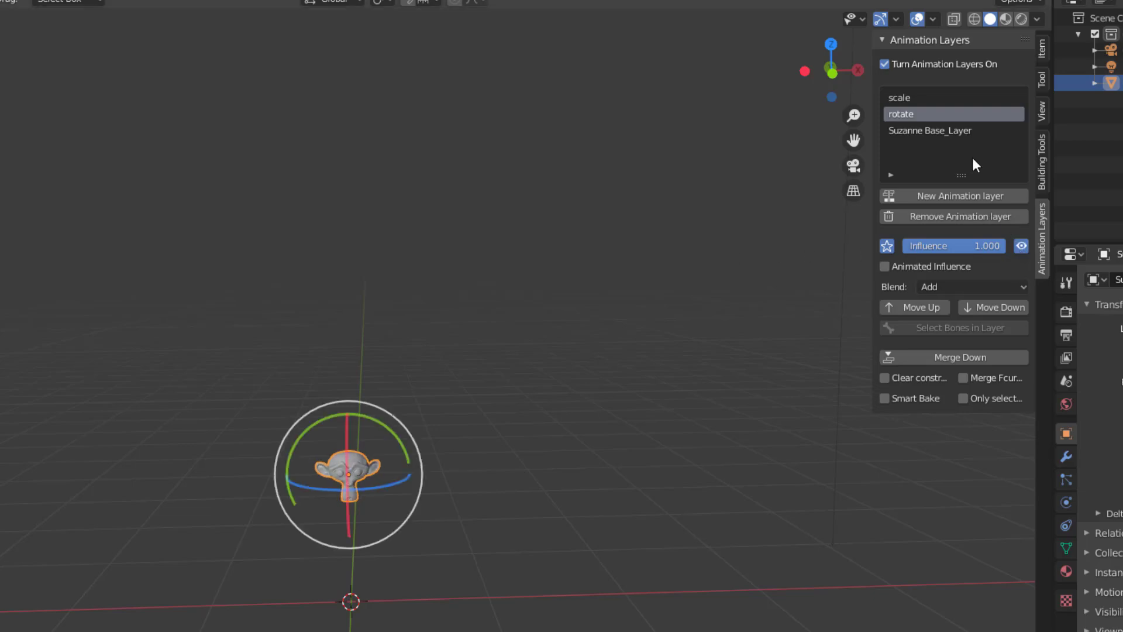
- Select the scale layer, mute it, and play back the animation without scaling
{"action": "left_click", "coordinate": [944, 98]}
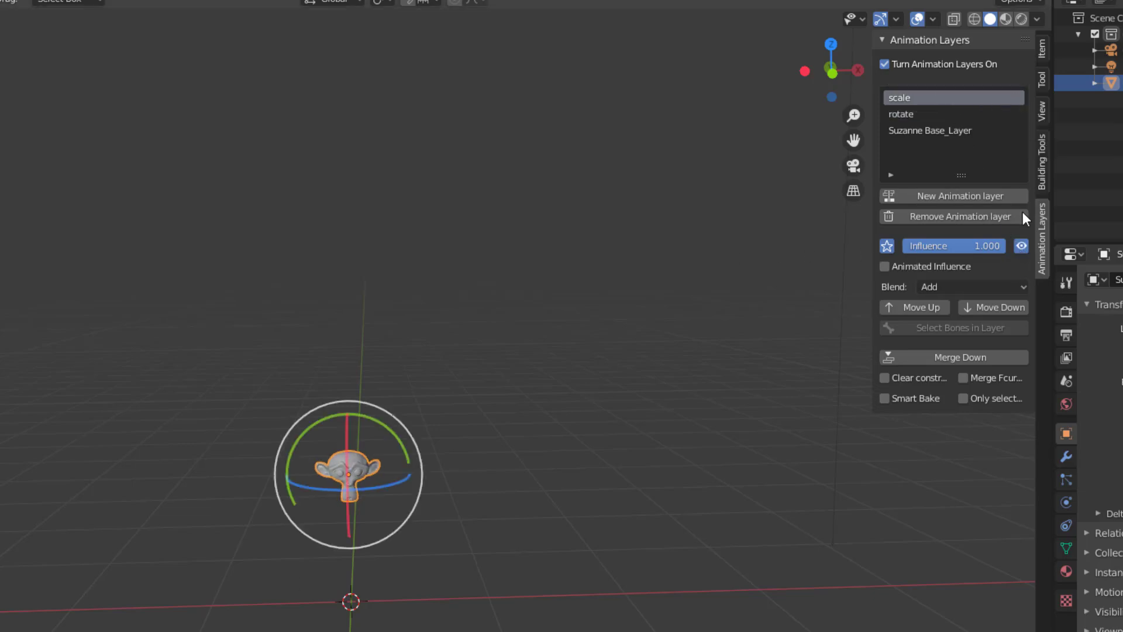
{"action": "left_click", "coordinate": [1022, 246]}
{"action": "key", "text": "space"}
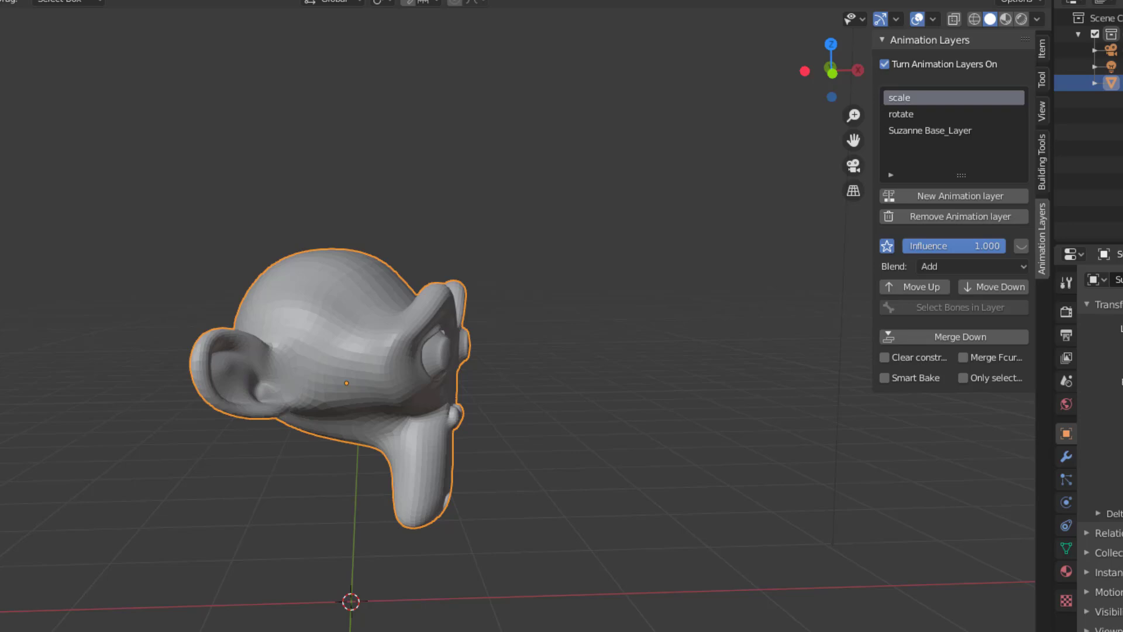
{"action": "key", "text": "space"}
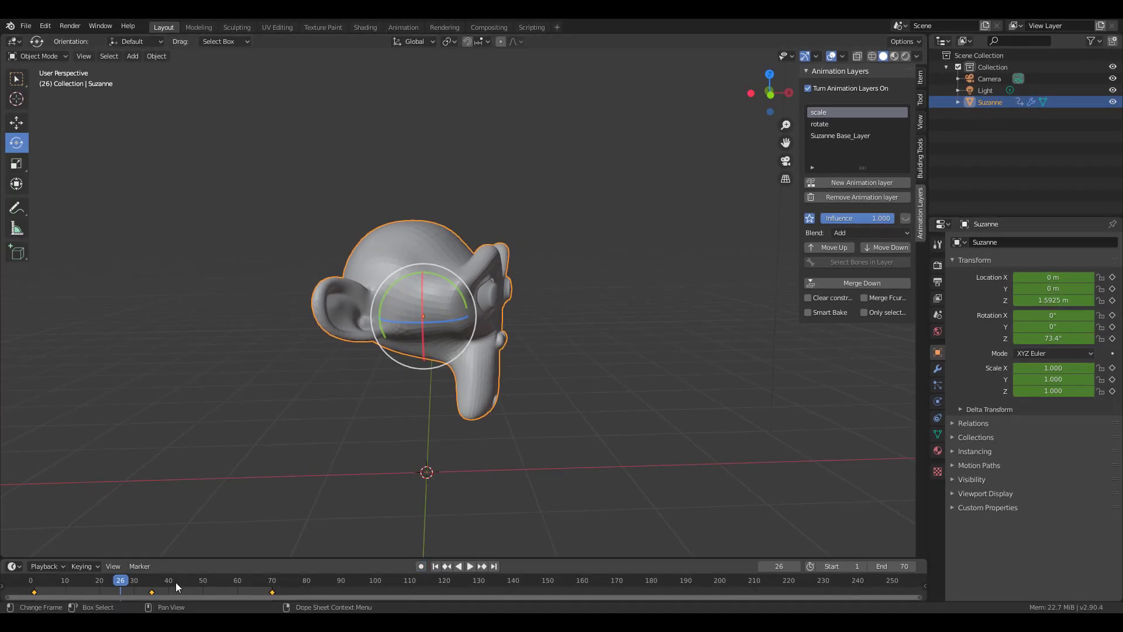
- Replay the animation from frame 1, unmute the scale layer, and play it up to frame 20
{"action": "left_click_drag", "start_coordinate": [122, 581], "coordinate": [34, 581]}
{"action": "key", "text": "space"}
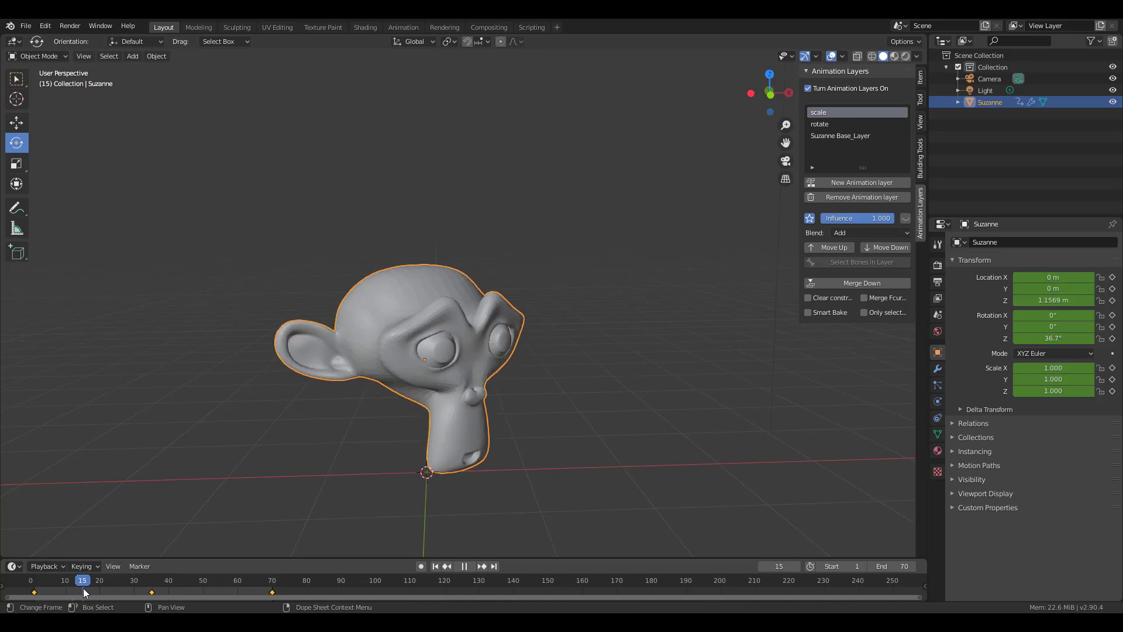
{"action": "key", "text": "space"}
{"action": "left_click", "coordinate": [905, 218]}
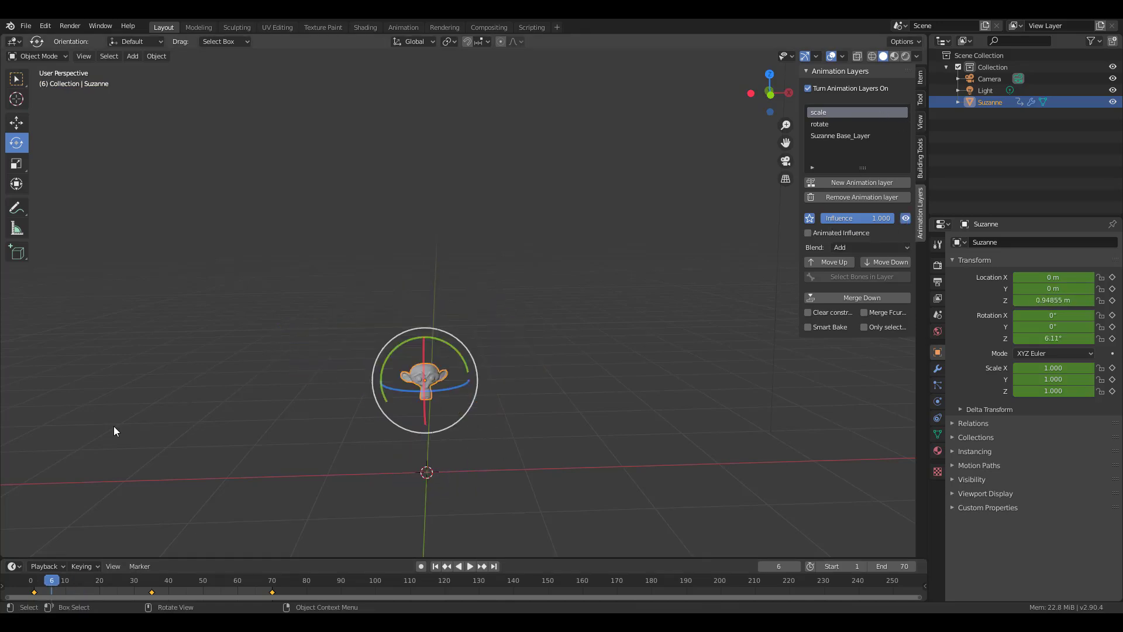
{"action": "key", "text": "space"}
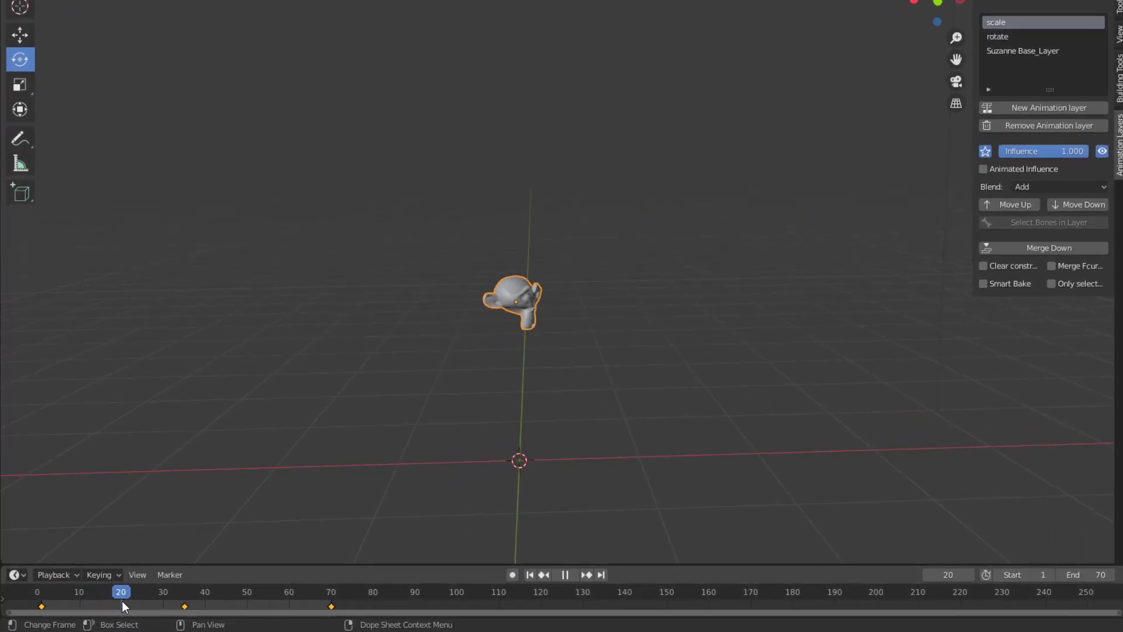
{"action": "key", "text": "space"}
- Return to frame 1 and keyframe the scale layer's Influence at 1.000
{"action": "mouse_move", "coordinate": [1073, 148]}
{"action": "left_mouse_down"}
{"action": "mouse_move", "coordinate": [1015, 147]}
{"action": "mouse_move", "coordinate": [1088, 147]}
{"action": "left_mouse_up"}
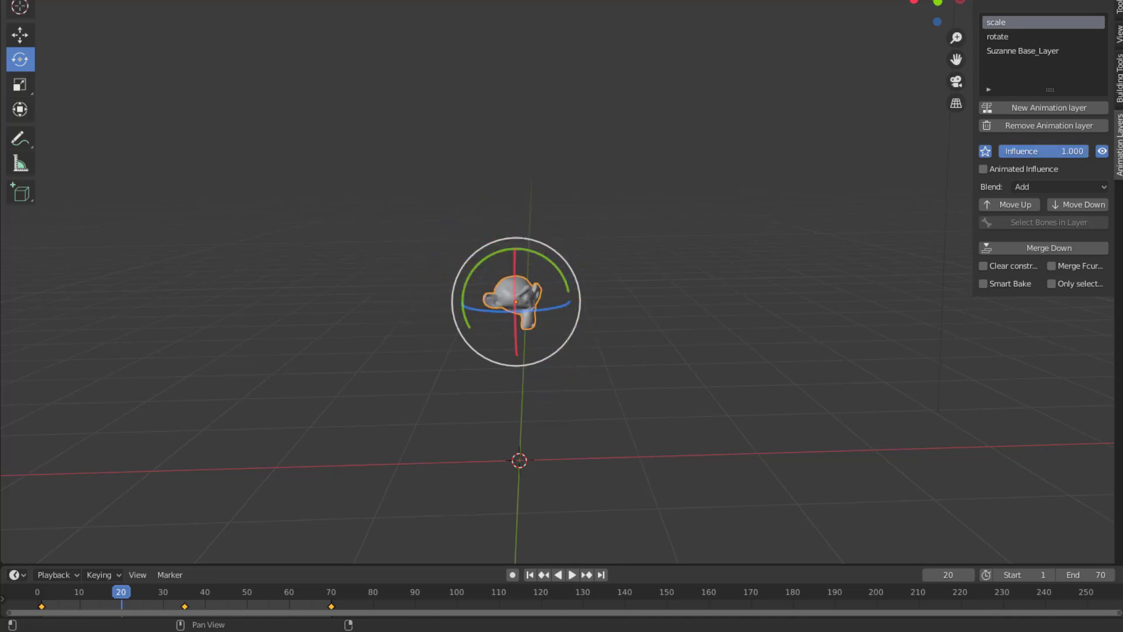
{"action": "left_click_drag", "start_coordinate": [125, 593], "coordinate": [45, 603]}
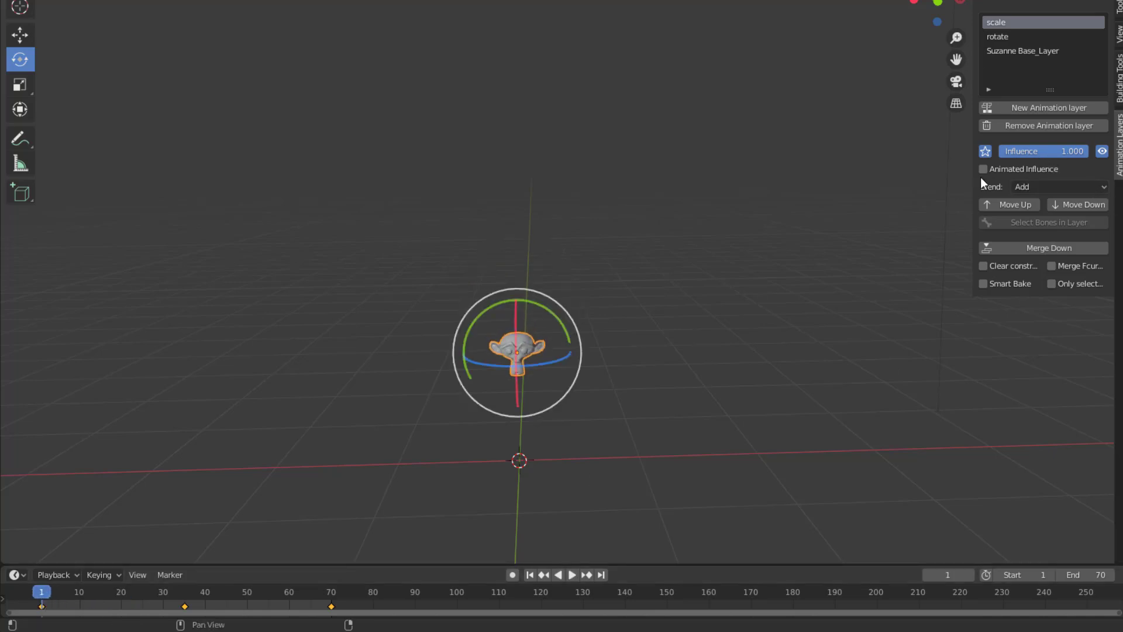
{"action": "right_click", "coordinate": [1054, 154]}
{"action": "left_click", "coordinate": [1055, 151]}
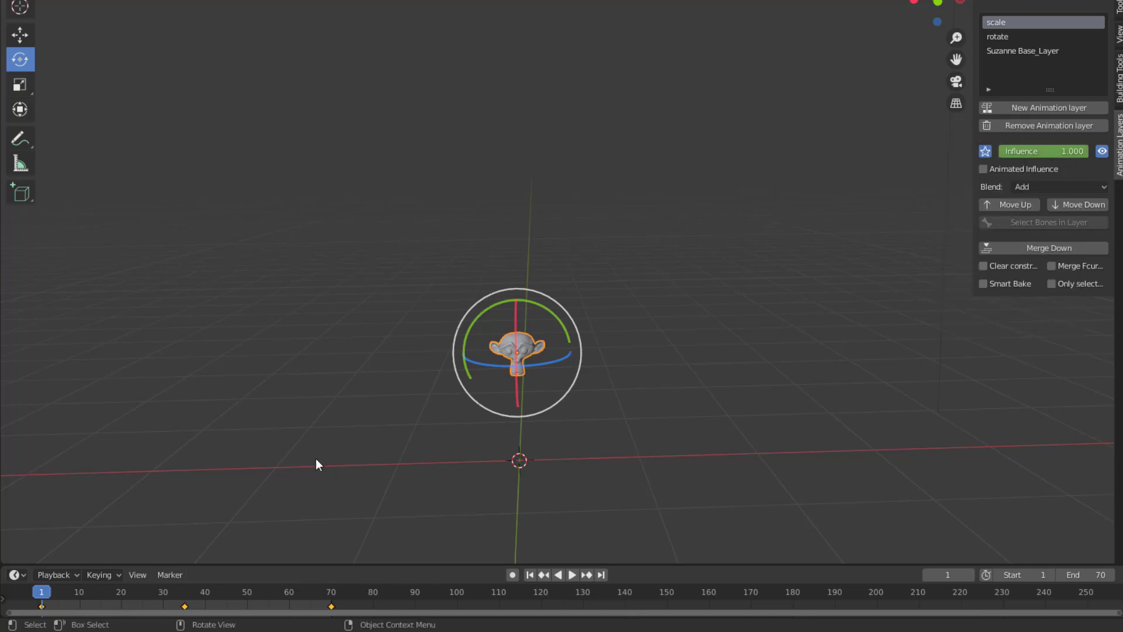
- Go to frame 20, lower the scale layer's Influence to 0.492, and keyframe it
{"action": "left_click_drag", "start_coordinate": [37, 616], "coordinate": [121, 610]}
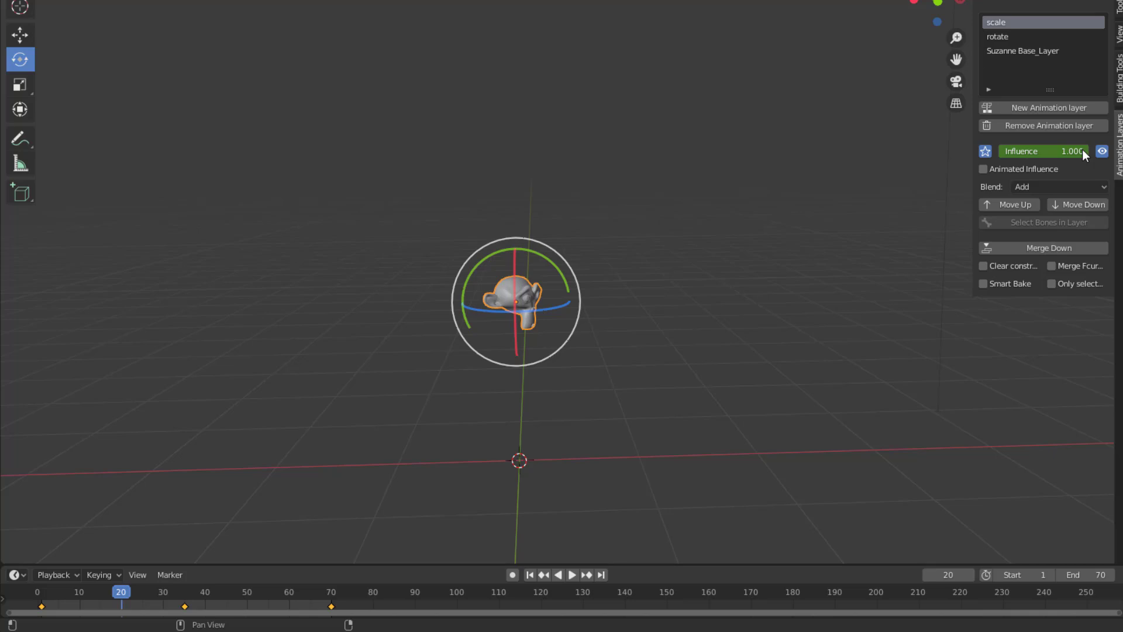
{"action": "left_click_drag", "start_coordinate": [1083, 149], "coordinate": [1043, 151]}
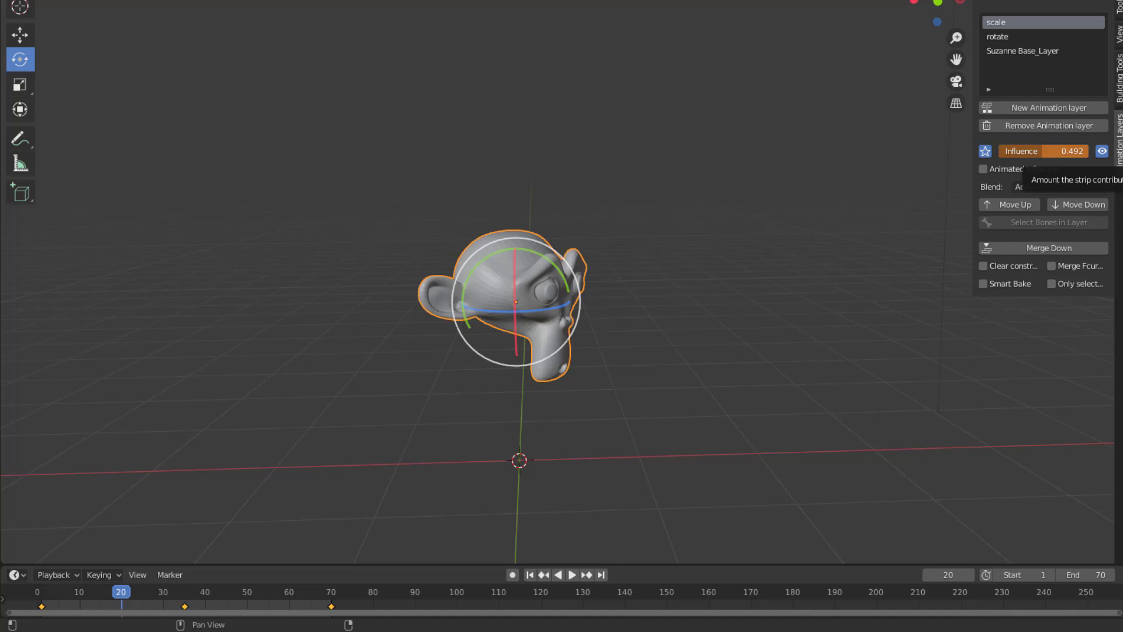
{"action": "right_click", "coordinate": [1044, 150]}
{"action": "left_click", "coordinate": [1026, 150]}
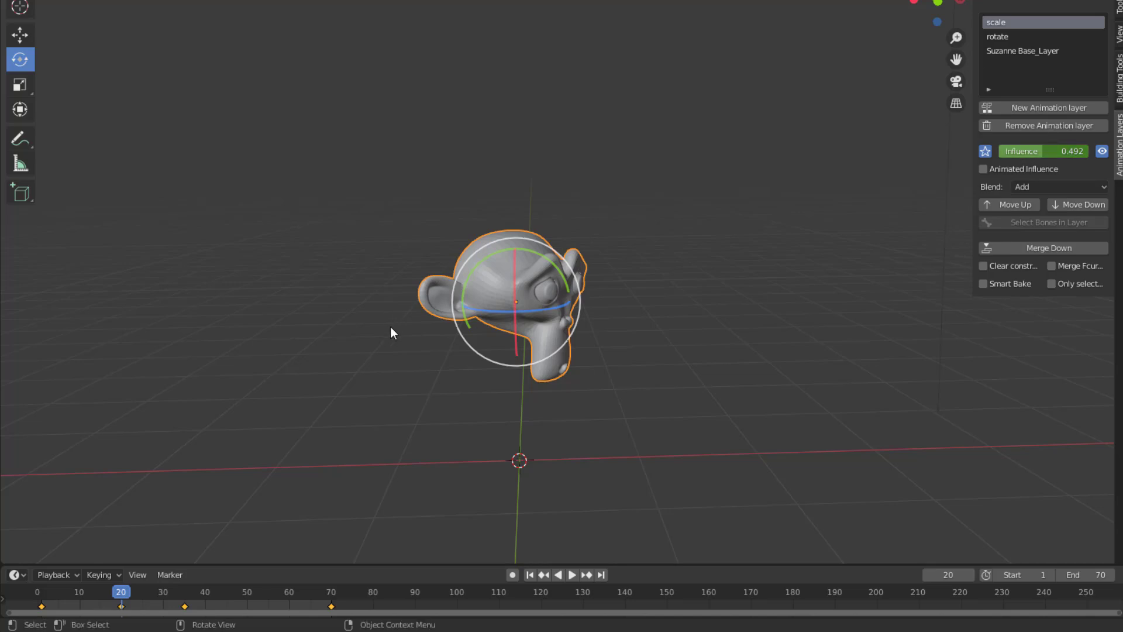
- Enable Animated Influence for the scale layer and move the playhead to frame 21
{"action": "mouse_move", "coordinate": [123, 593]}
{"action": "left_mouse_down"}
{"action": "mouse_move", "coordinate": [18, 592]}
{"action": "mouse_move", "coordinate": [124, 597]}
{"action": "left_mouse_up"}
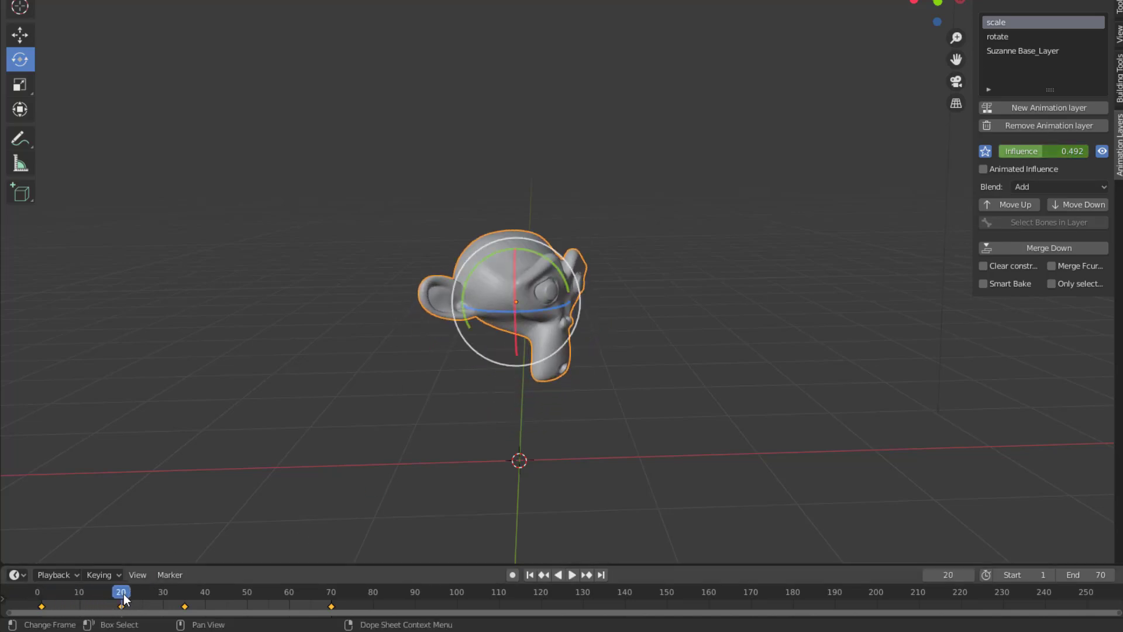
{"action": "left_click", "coordinate": [985, 168]}
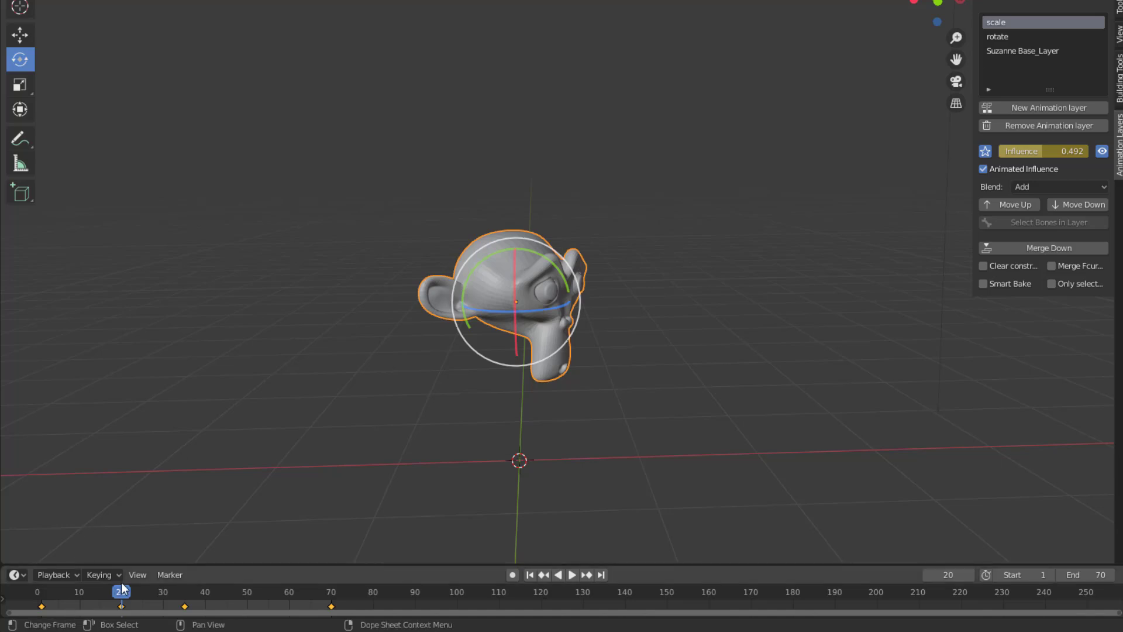
{"action": "mouse_move", "coordinate": [121, 594]}
{"action": "left_mouse_down"}
{"action": "mouse_move", "coordinate": [34, 593]}
{"action": "mouse_move", "coordinate": [150, 594]}
{"action": "mouse_move", "coordinate": [100, 594]}
{"action": "mouse_move", "coordinate": [129, 594]}
{"action": "left_mouse_up"}
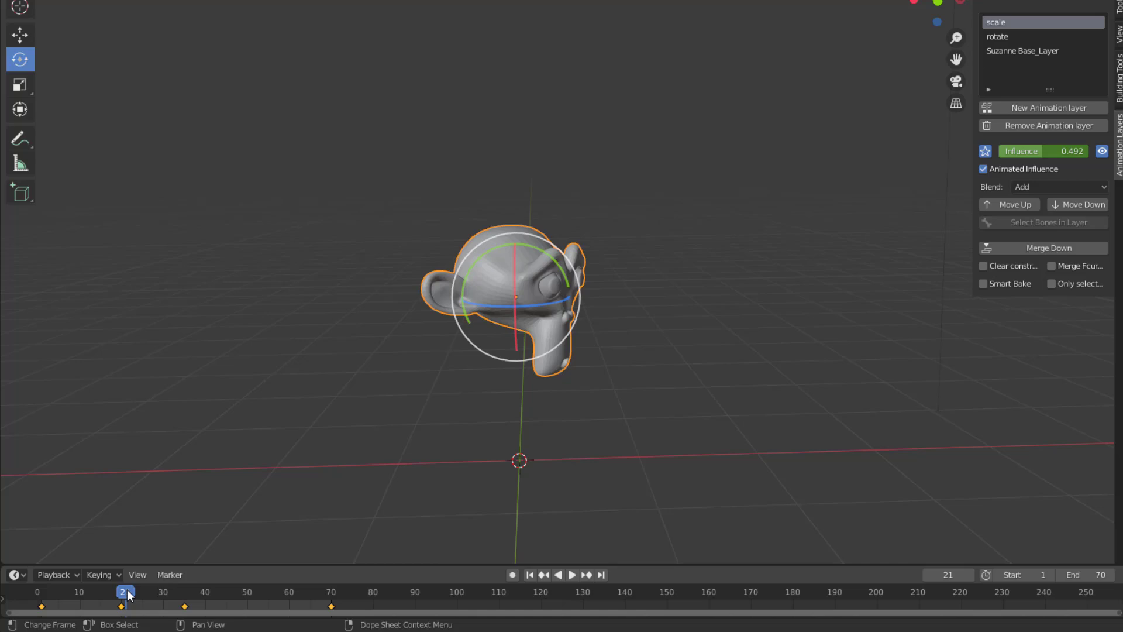
- Review the scale layer's blend modes, keeping Add, and check the rotate layer's settings before reselecting scale
{"action": "left_click", "coordinate": [1065, 186]}
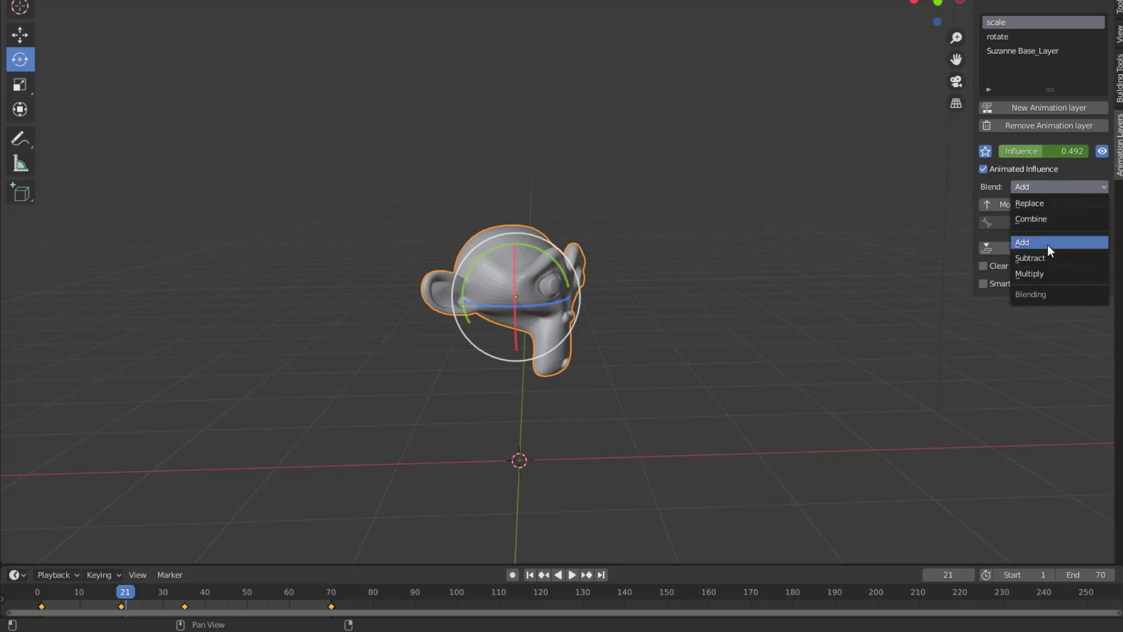
{"action": "left_click", "coordinate": [1048, 244]}
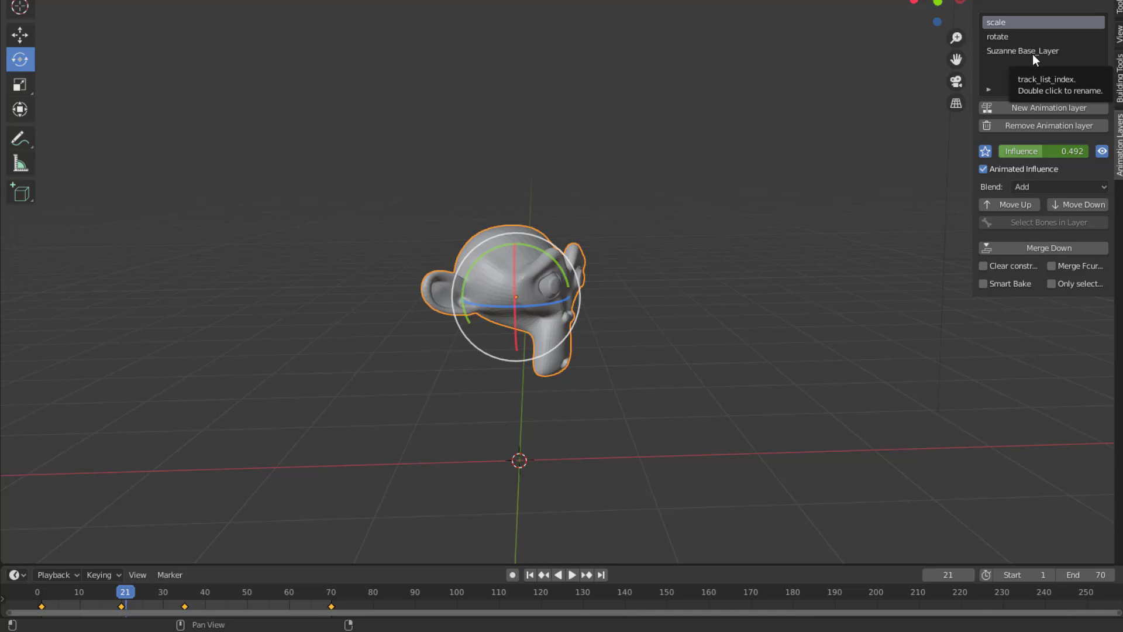
{"action": "left_click", "coordinate": [1019, 36]}
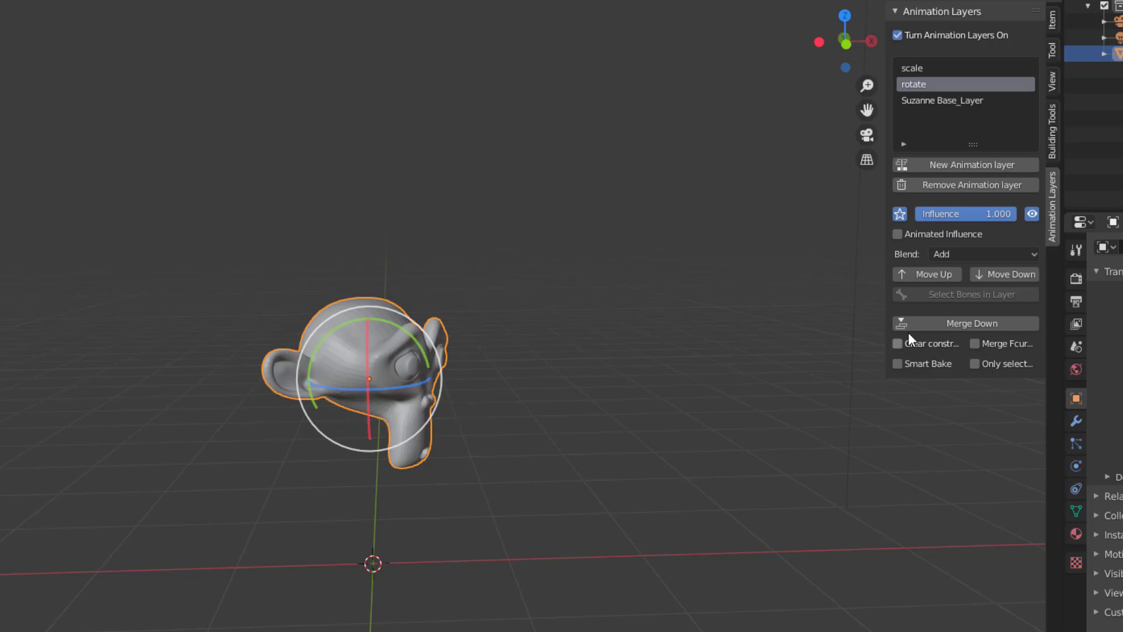
{"action": "left_click", "coordinate": [939, 65]}
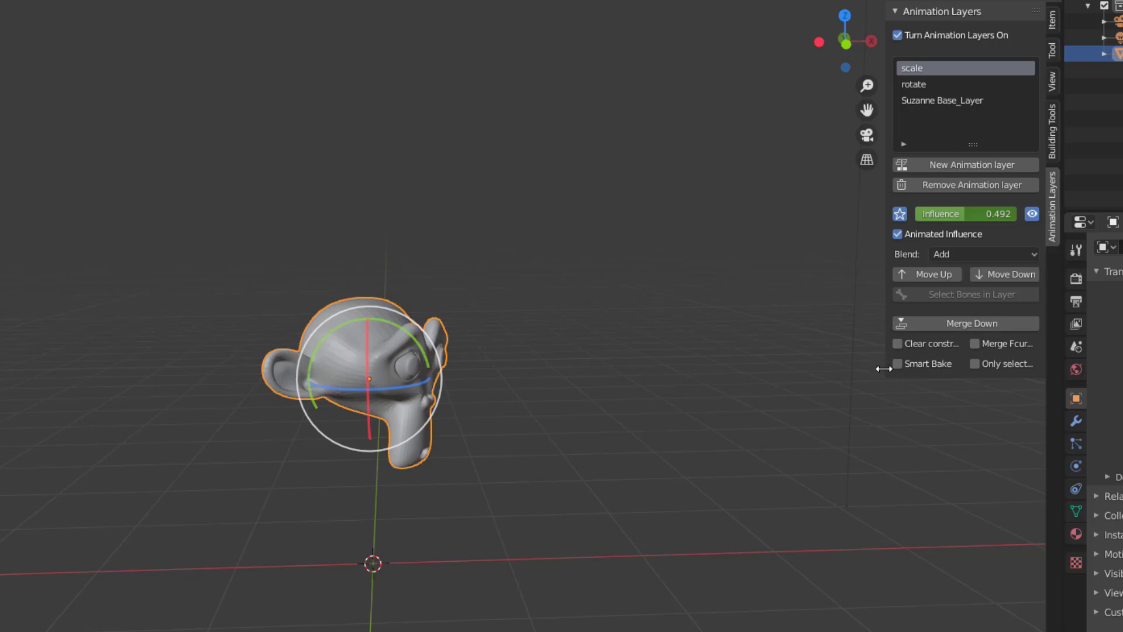
- Widen the Animation Layers sidebar and merge the layers down with Smart Bake enabled
{"action": "left_click_drag", "start_coordinate": [885, 364], "coordinate": [806, 380]}
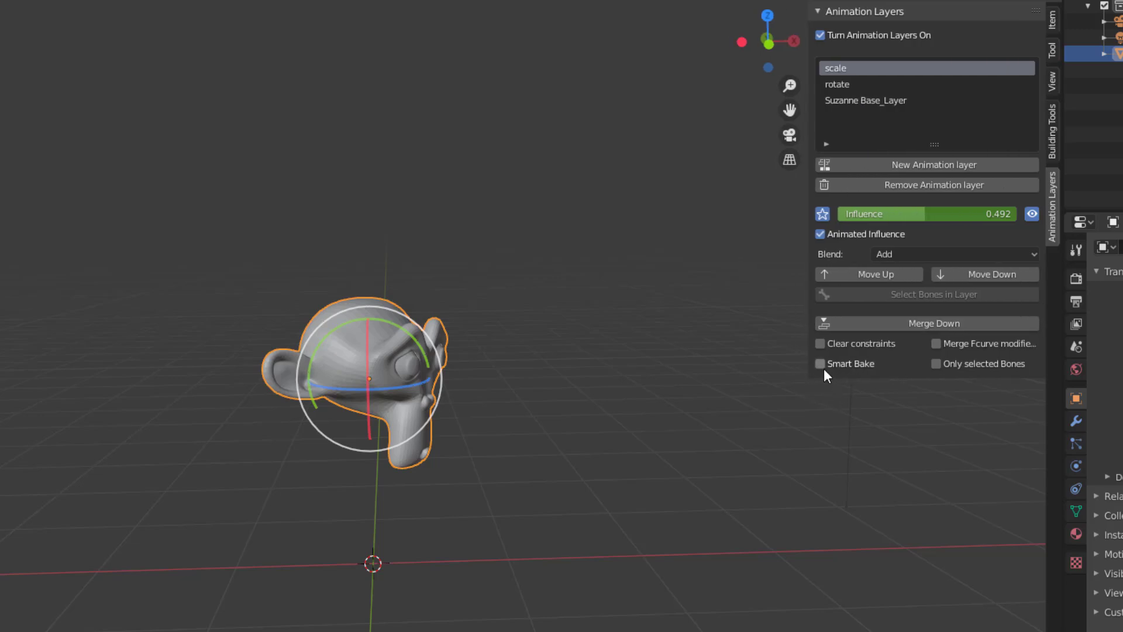
{"action": "left_click", "coordinate": [820, 365]}
{"action": "left_click", "coordinate": [933, 325]}
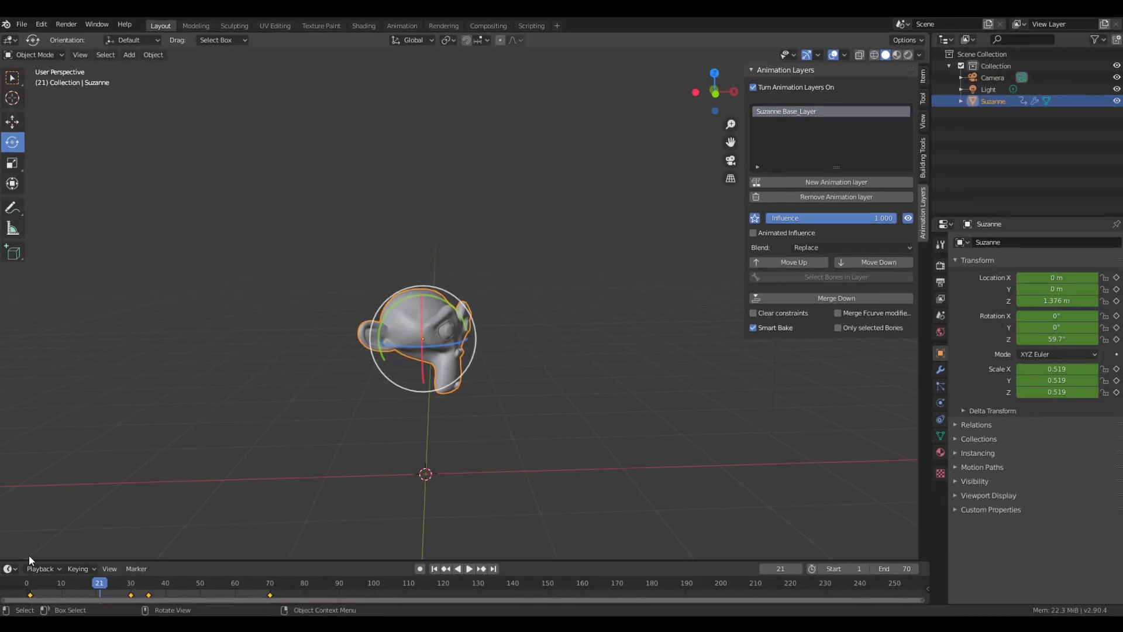
- Enlarge the timeline area and switch it to the Graph Editor
{"action": "left_click_drag", "start_coordinate": [30, 561], "coordinate": [26, 353]}
{"action": "left_click", "coordinate": [8, 360]}
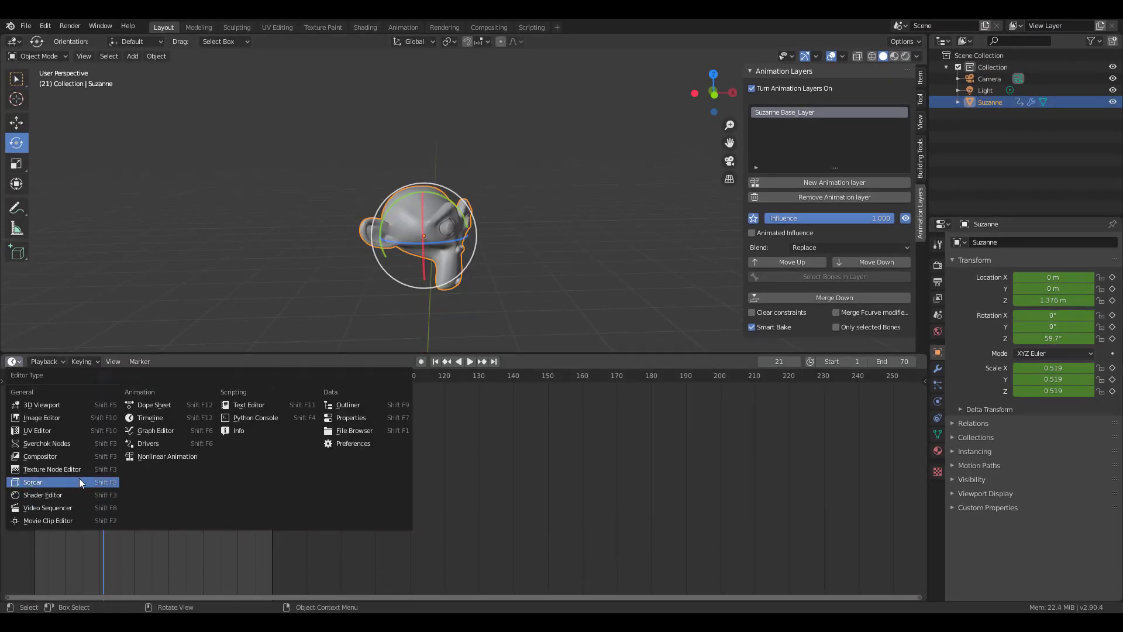
{"action": "left_click", "coordinate": [163, 430]}
- Examine the merged animation curves, scrub to frame 45, and reduce the Graph Editor's height
{"action": "scroll", "coordinate": [238, 492], "scroll_direction": "down", "scroll_amount": 10}
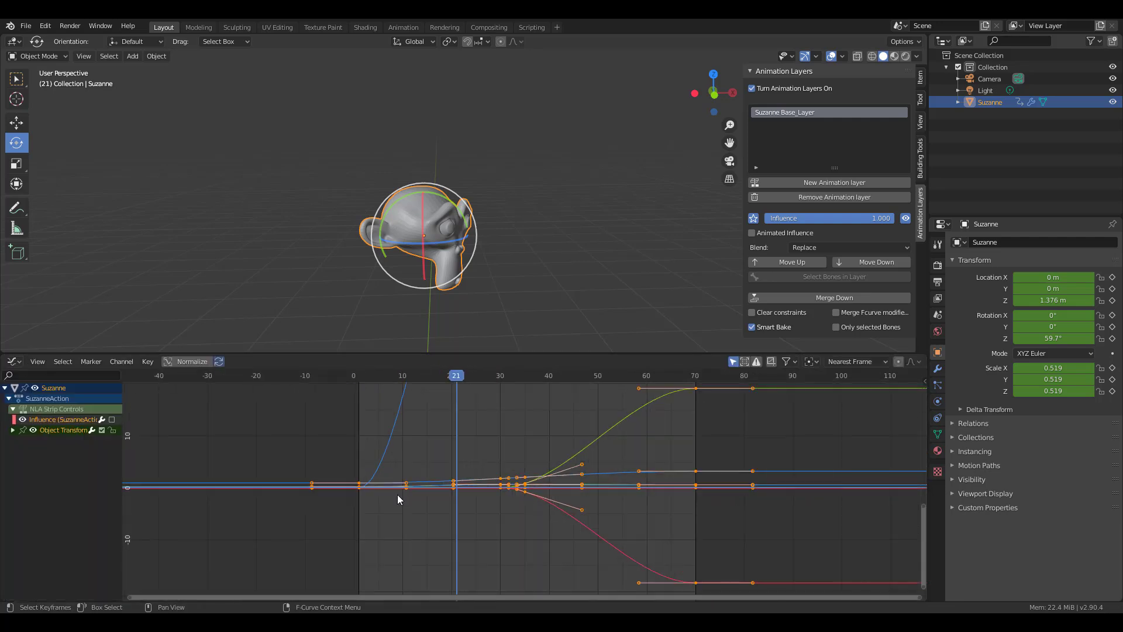
{"action": "scroll", "coordinate": [517, 472], "scroll_direction": "down", "scroll_amount": 3}
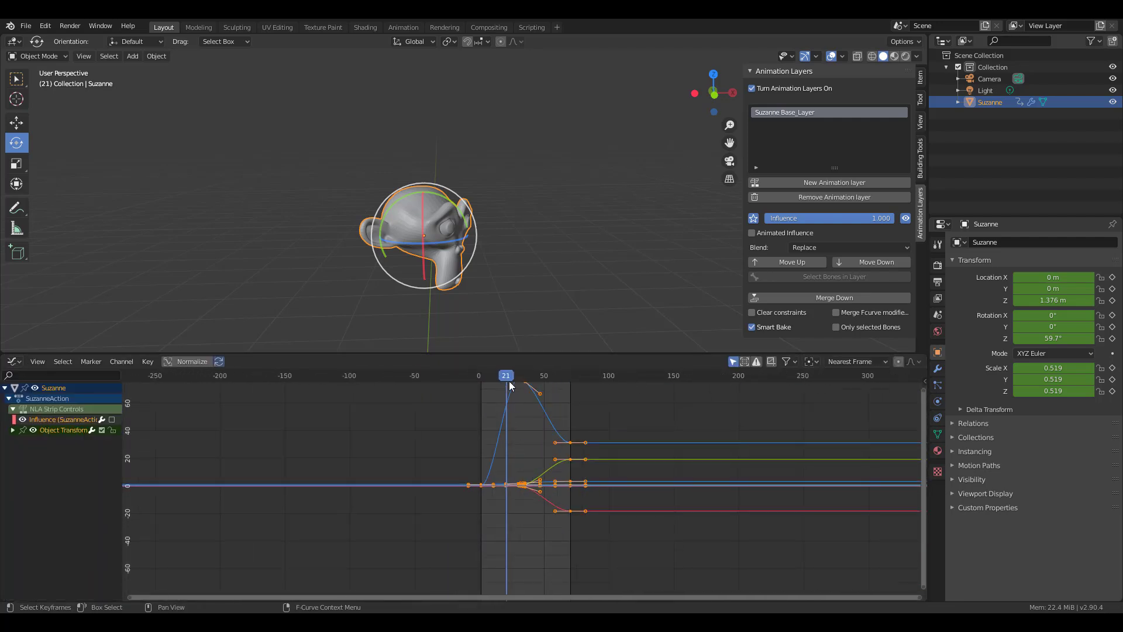
{"action": "left_click_drag", "start_coordinate": [510, 385], "coordinate": [537, 410]}
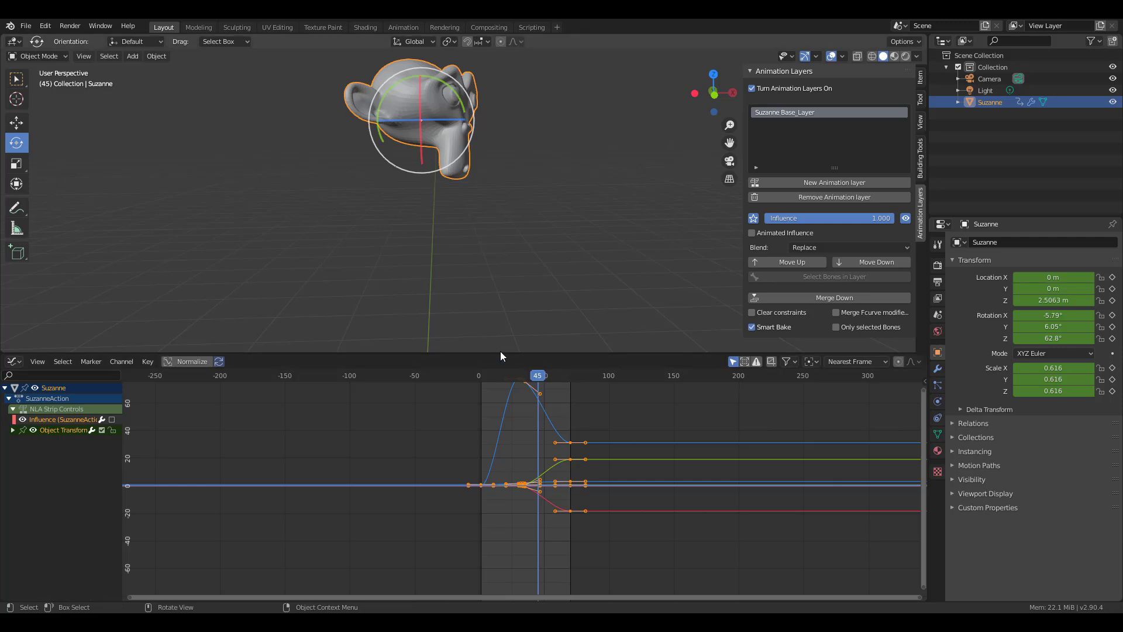
{"action": "left_click_drag", "start_coordinate": [500, 353], "coordinate": [493, 523]}
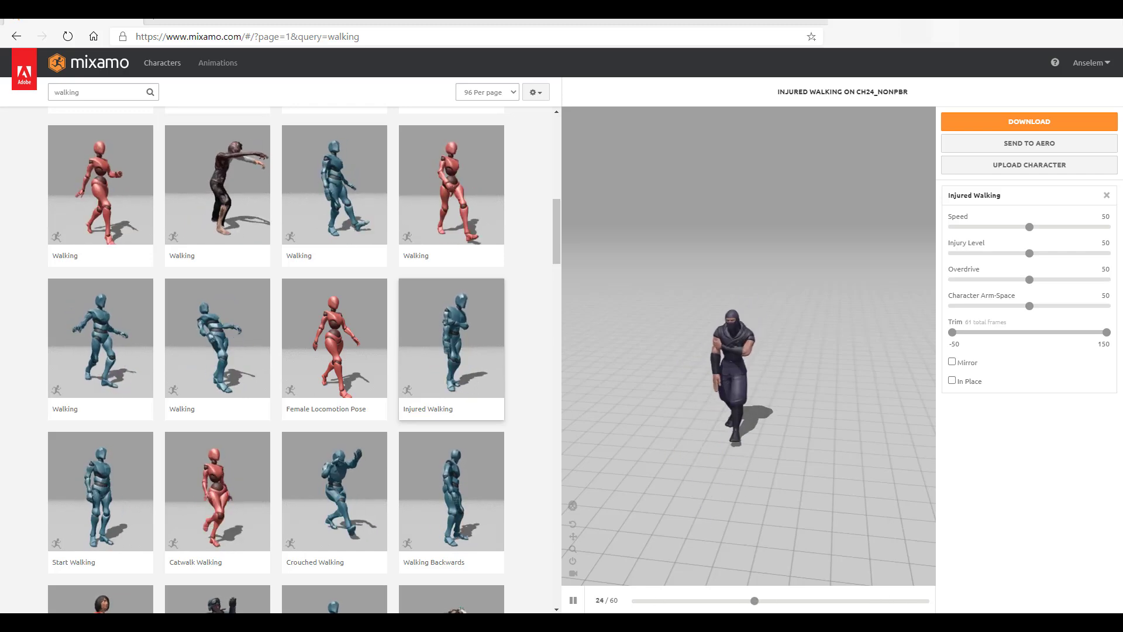
- Switch to Mixamo and slightly lower the Speed of the Injured Walking animation
{"action": "left_click_drag", "start_coordinate": [1030, 227], "coordinate": [1012, 227]}
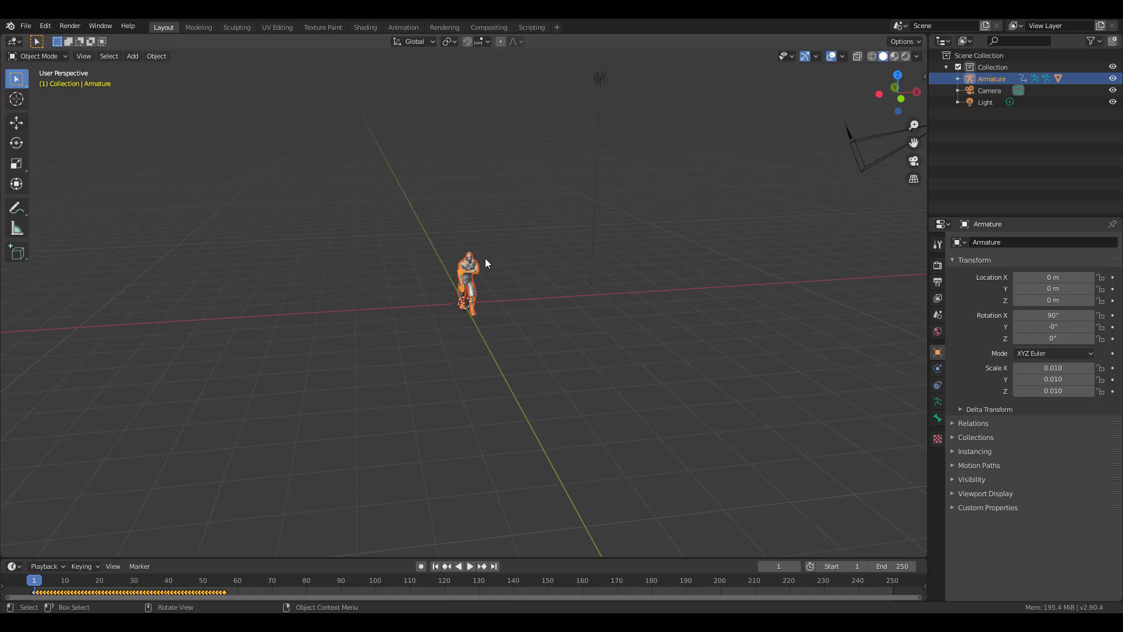
- Switch to Blender and inspect the imported ninja character up close and from several angles
{"action": "middle_click_drag", "start_coordinate": [486, 258], "coordinate": [451, 328]}
{"action": "scroll", "coordinate": [541, 262], "scroll_direction": "up", "scroll_amount": 6}
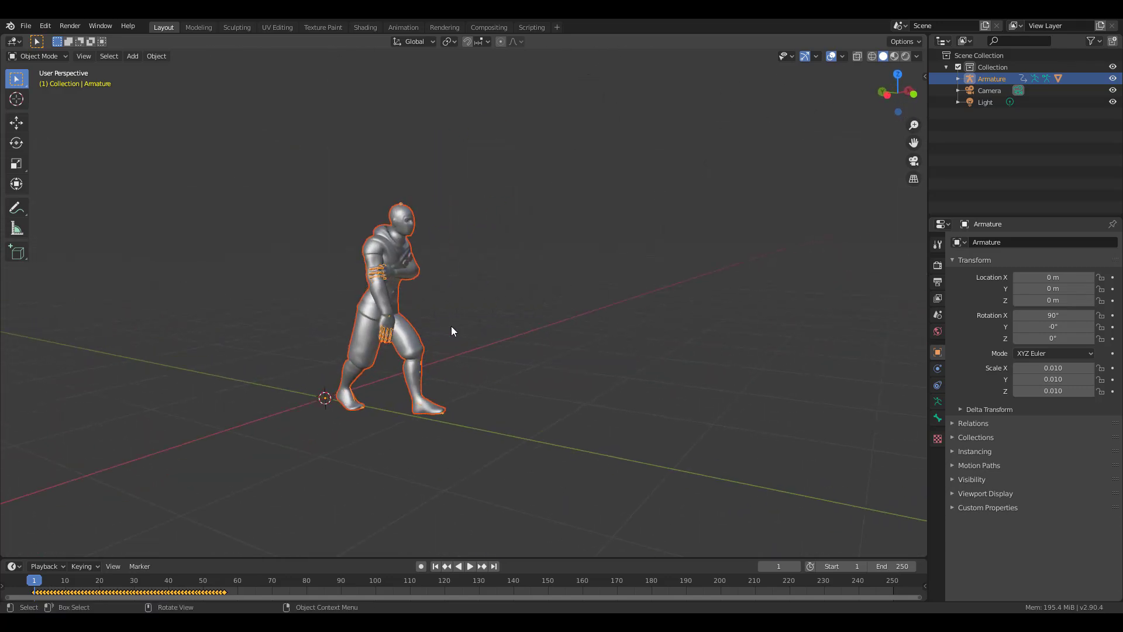
{"action": "scroll", "coordinate": [451, 328], "scroll_direction": "up", "scroll_amount": 5}
{"action": "scroll", "coordinate": [446, 343], "scroll_direction": "up", "scroll_amount": 3}
{"action": "scroll", "coordinate": [452, 366], "scroll_direction": "down", "scroll_amount": 8}
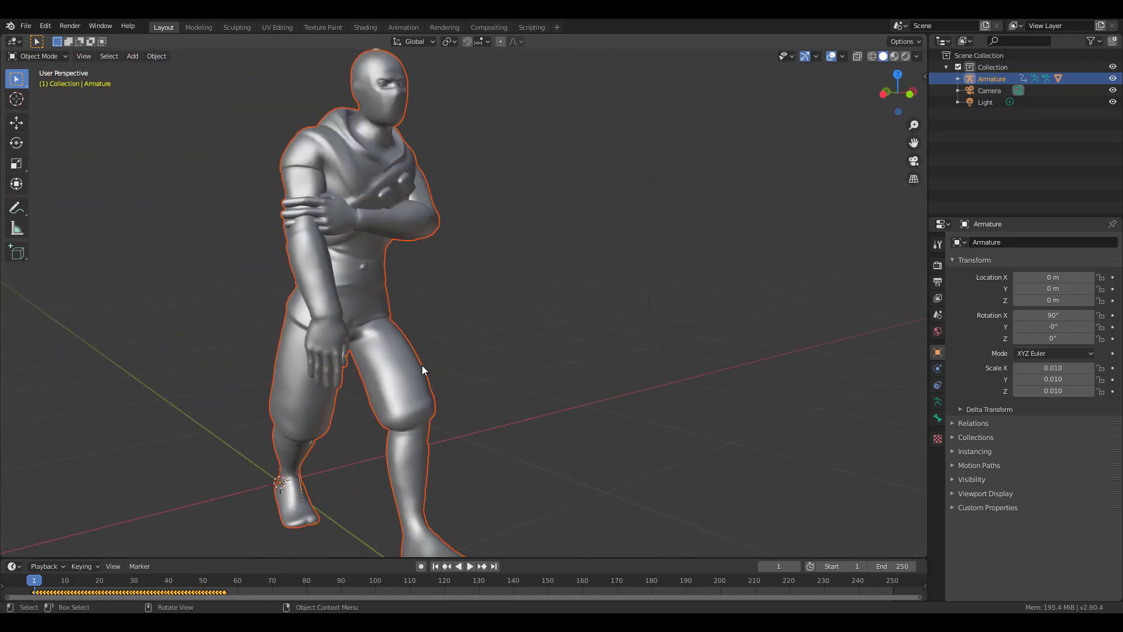
{"action": "middle_click_drag", "start_coordinate": [426, 374], "coordinate": [461, 357]}
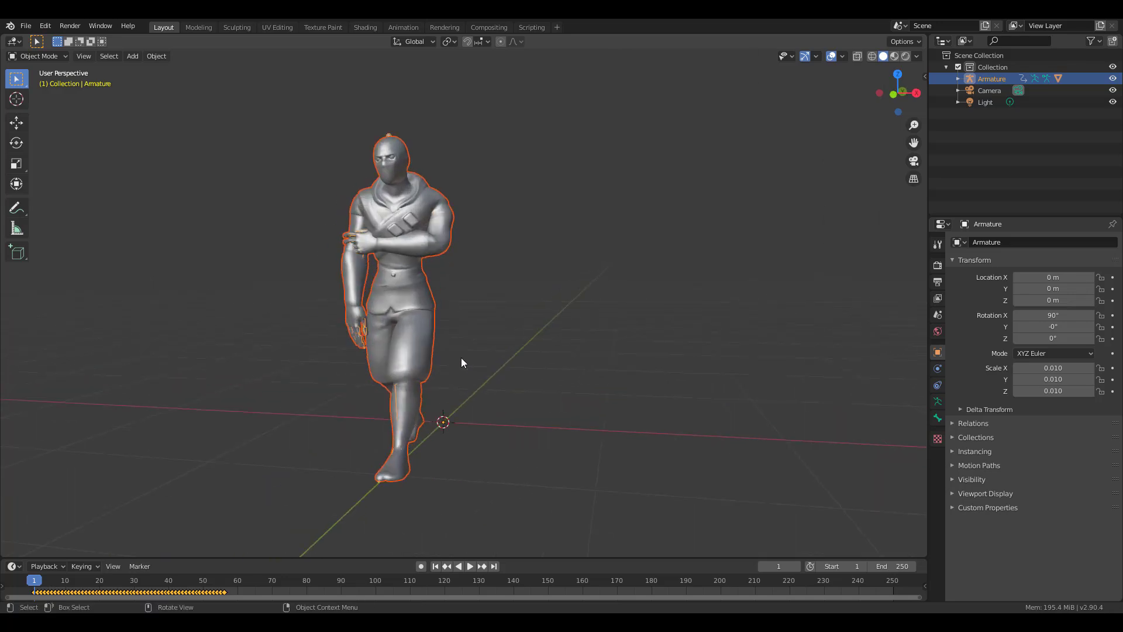
- Play and scrub through the character's injured walk animation, and return to frame 0
{"action": "left_click", "coordinate": [470, 567]}
{"action": "left_click", "coordinate": [471, 566]}
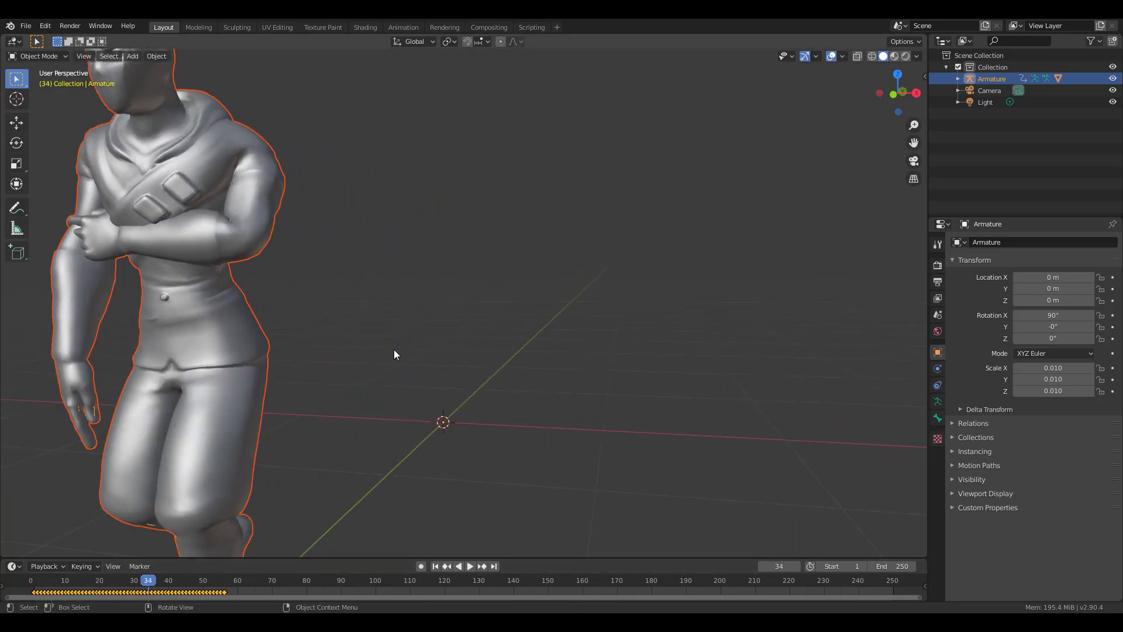
{"action": "scroll", "coordinate": [394, 349], "scroll_direction": "down", "scroll_amount": 4}
{"action": "key", "text": "space"}
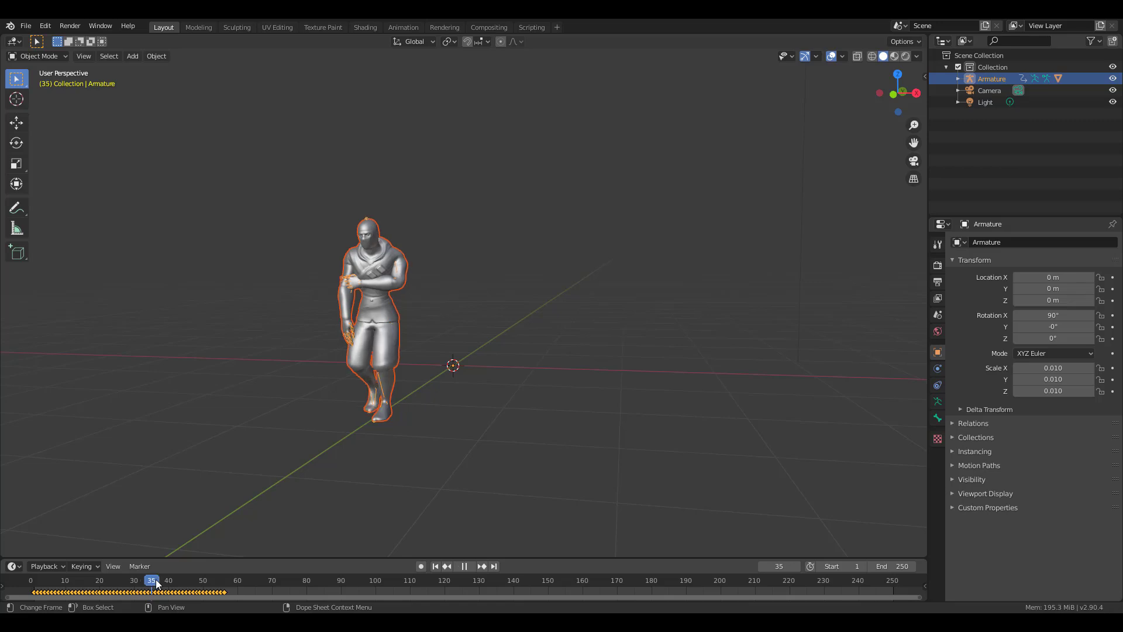
{"action": "left_click_drag", "start_coordinate": [209, 585], "coordinate": [33, 579]}
{"action": "key", "text": "space"}
{"action": "scroll", "coordinate": [494, 233], "scroll_direction": "up", "scroll_amount": 6}
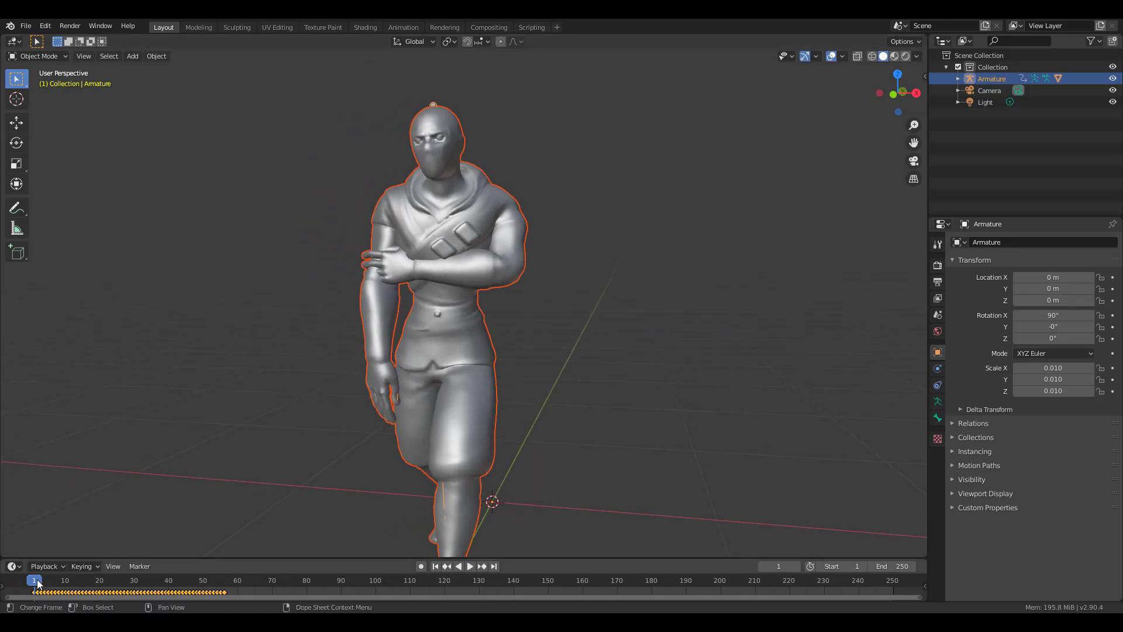
{"action": "mouse_move", "coordinate": [35, 583]}
{"action": "left_mouse_down"}
{"action": "mouse_move", "coordinate": [114, 596]}
{"action": "mouse_move", "coordinate": [32, 594]}
{"action": "left_mouse_up"}
{"action": "scroll", "coordinate": [279, 458], "scroll_direction": "up", "scroll_amount": 2}
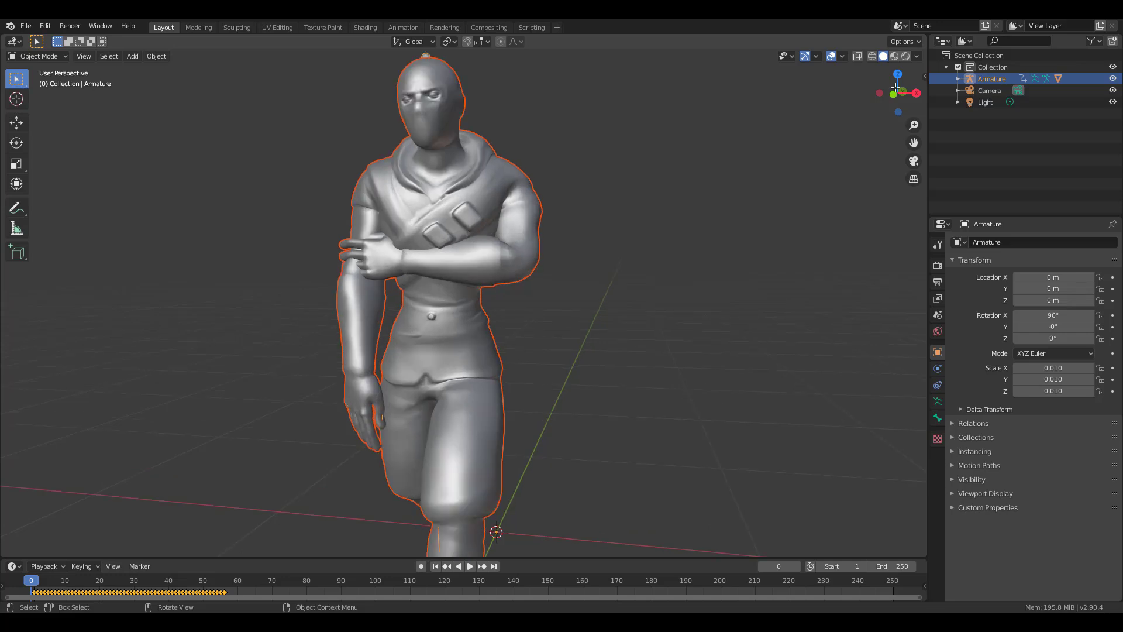
- Compare the character in Material Preview and Rendered shading, and leave the viewport in Material Preview
{"action": "left_click", "coordinate": [895, 56]}
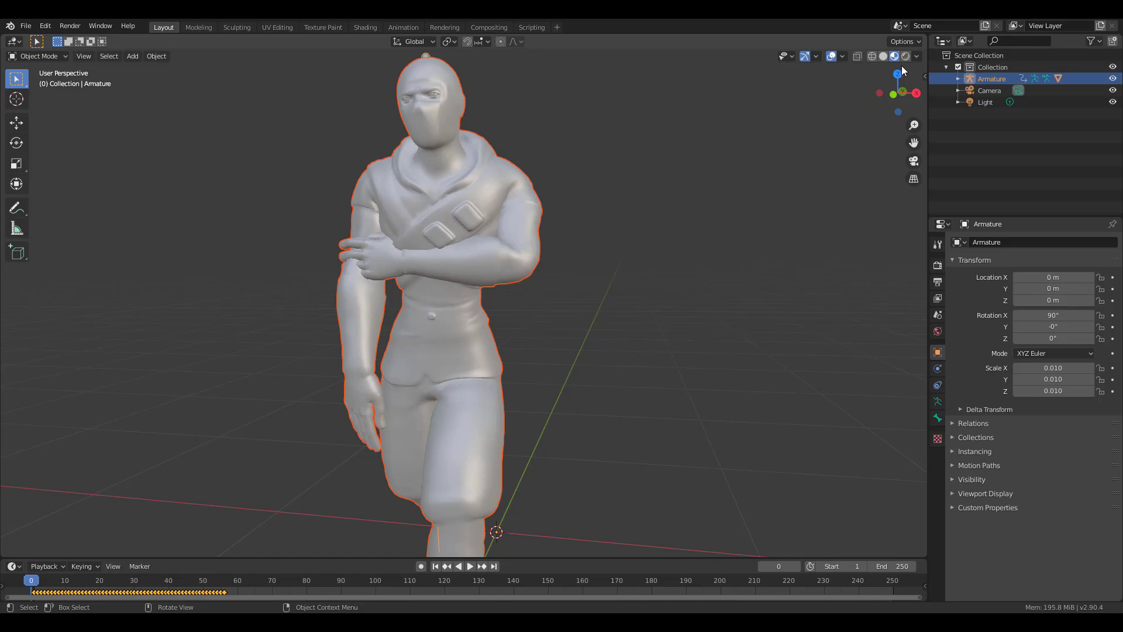
{"action": "left_click", "coordinate": [905, 56]}
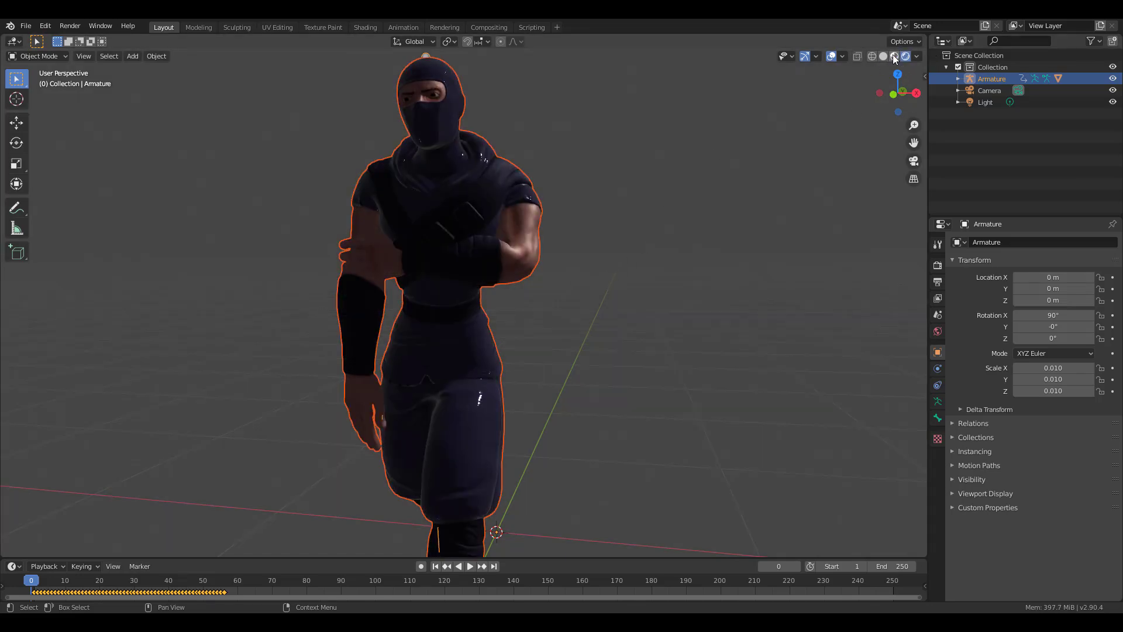
{"action": "left_click", "coordinate": [895, 56]}
- On the character mesh's Ch24_Body material, set Metallic to 0 and unlink the file5 image from Specular
{"action": "left_click", "coordinate": [474, 431]}
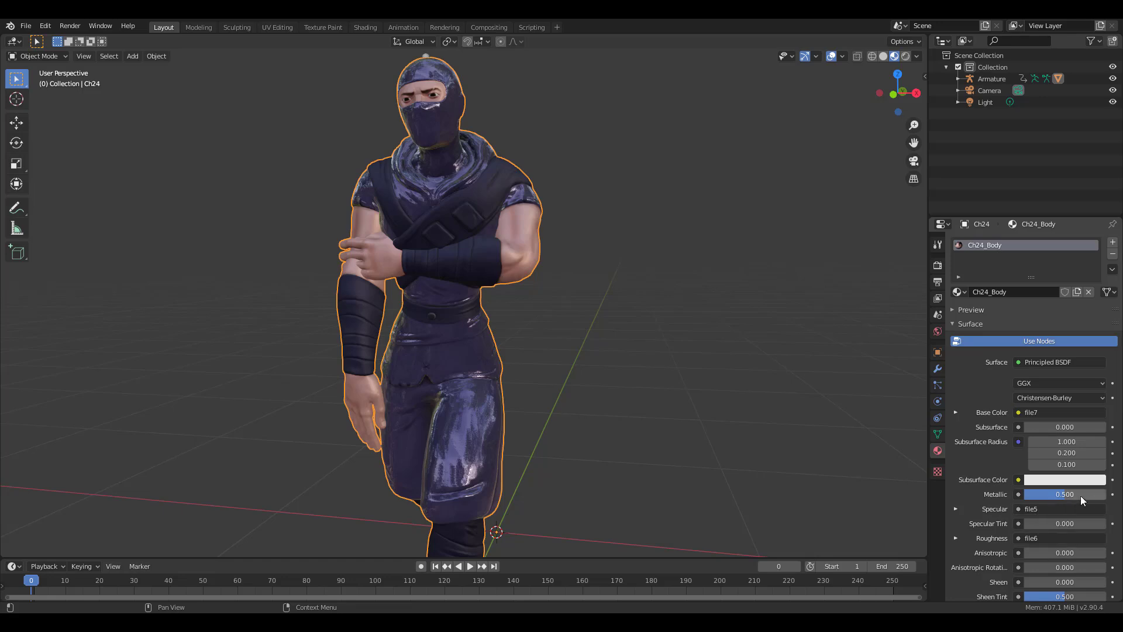
{"action": "left_click_drag", "start_coordinate": [1063, 496], "coordinate": [1021, 497]}
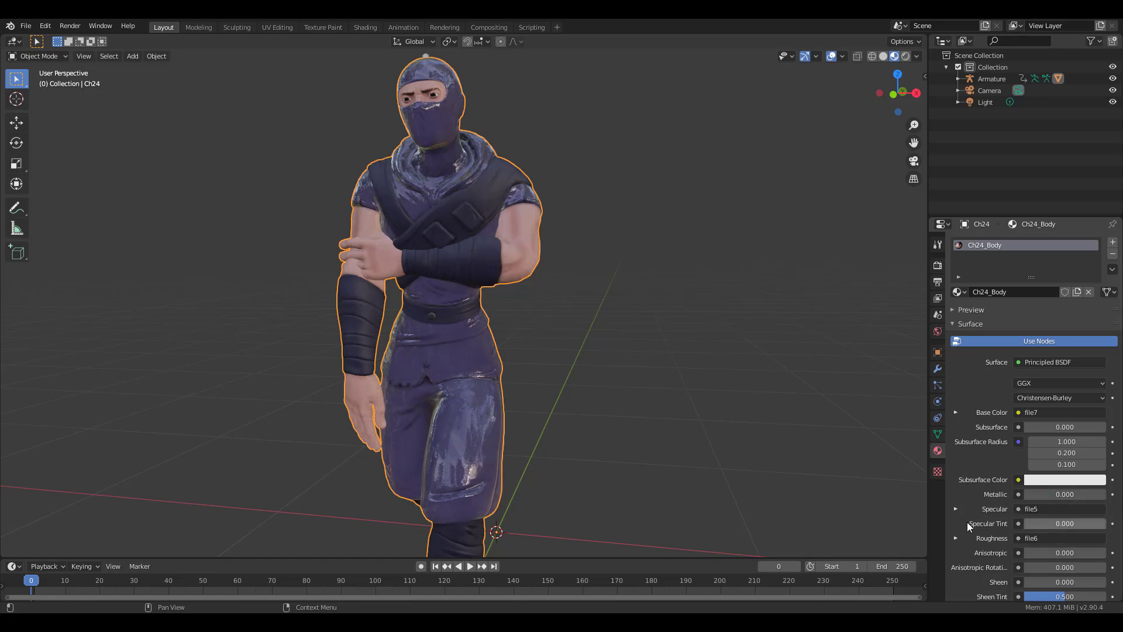
{"action": "left_click", "coordinate": [956, 509]}
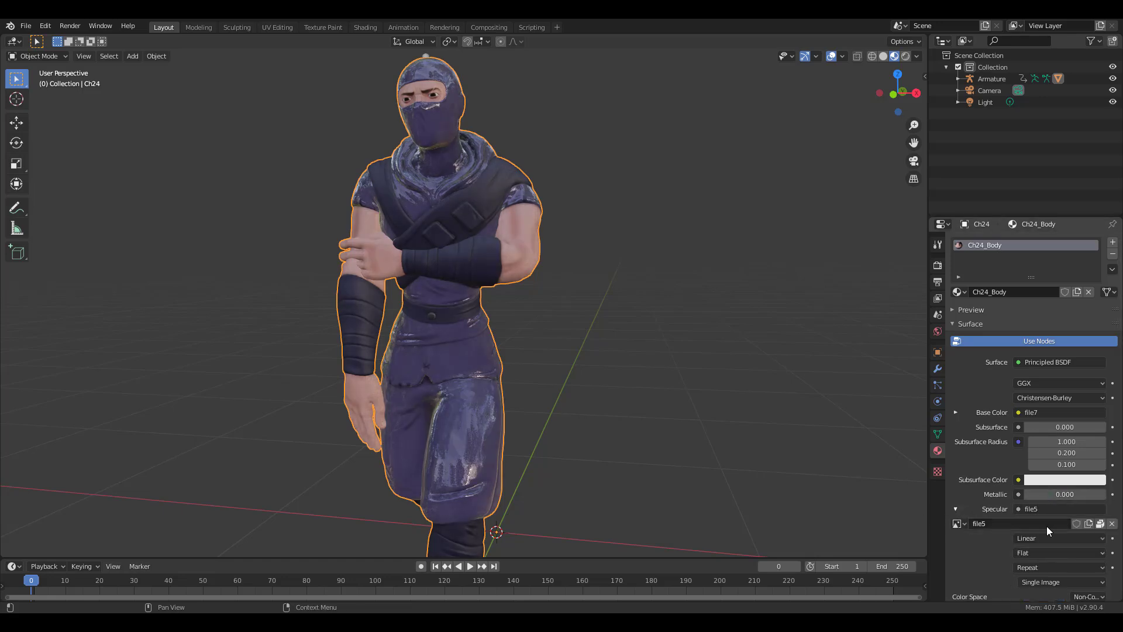
{"action": "left_click", "coordinate": [1112, 524]}
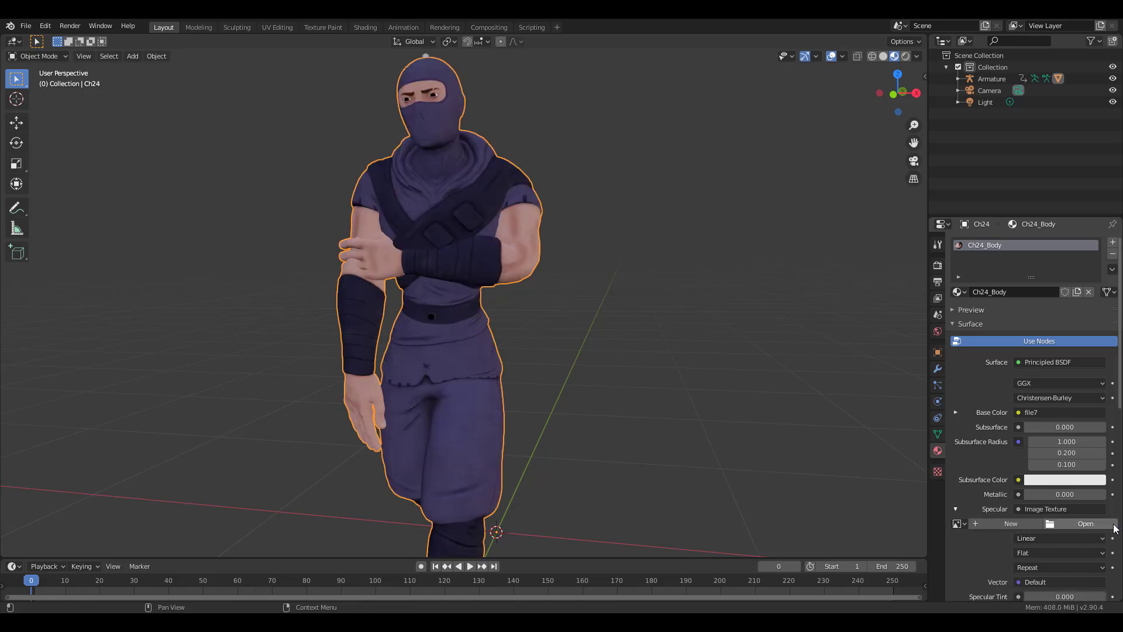
- Check the corrected character in Solid shading and return to Material Preview
{"action": "mouse_move", "coordinate": [529, 353]}
{"action": "middle_mouse_down"}
{"action": "mouse_move", "coordinate": [735, 358]}
{"action": "mouse_move", "coordinate": [371, 328]}
{"action": "mouse_move", "coordinate": [502, 349]}
{"action": "mouse_move", "coordinate": [574, 346]}
{"action": "mouse_move", "coordinate": [574, 357]}
{"action": "mouse_move", "coordinate": [528, 359]}
{"action": "middle_mouse_up"}
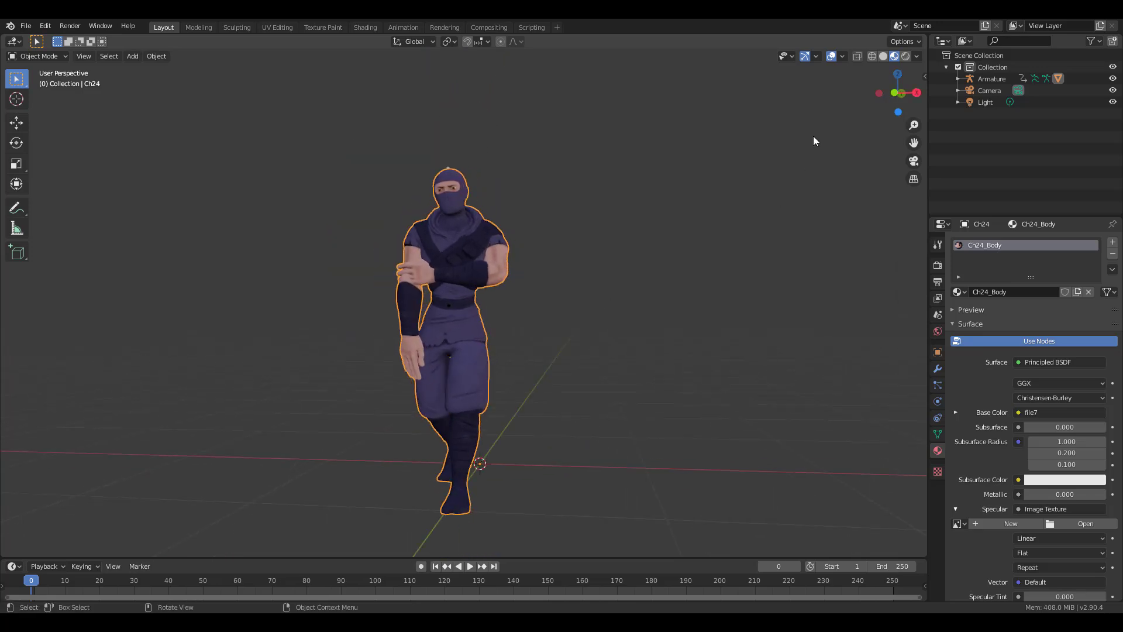
{"action": "left_click", "coordinate": [884, 55]}
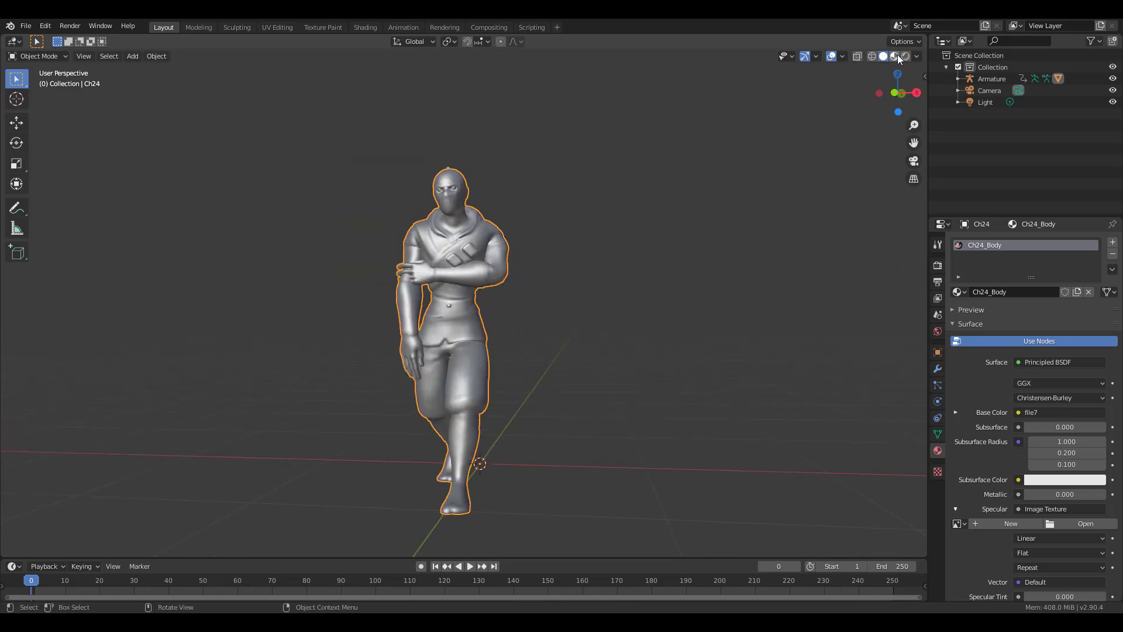
{"action": "left_click", "coordinate": [895, 55]}
{"action": "middle_click_drag", "start_coordinate": [566, 278], "coordinate": [543, 286]}
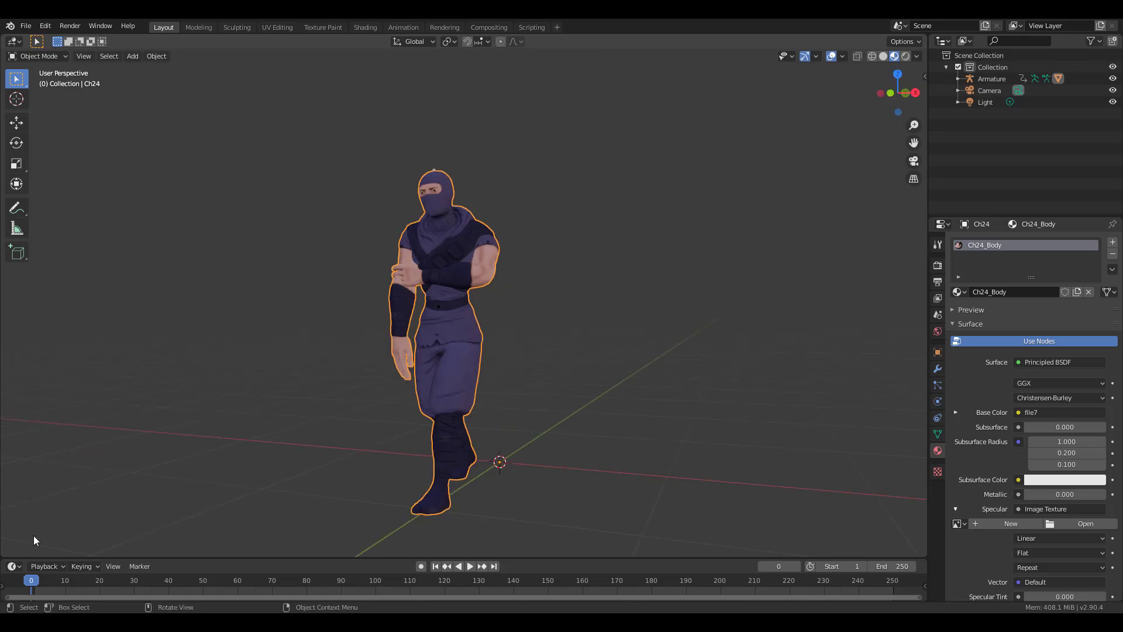
- Select the Armature and turn Animation Layers on for it
{"action": "left_click", "coordinate": [988, 81]}
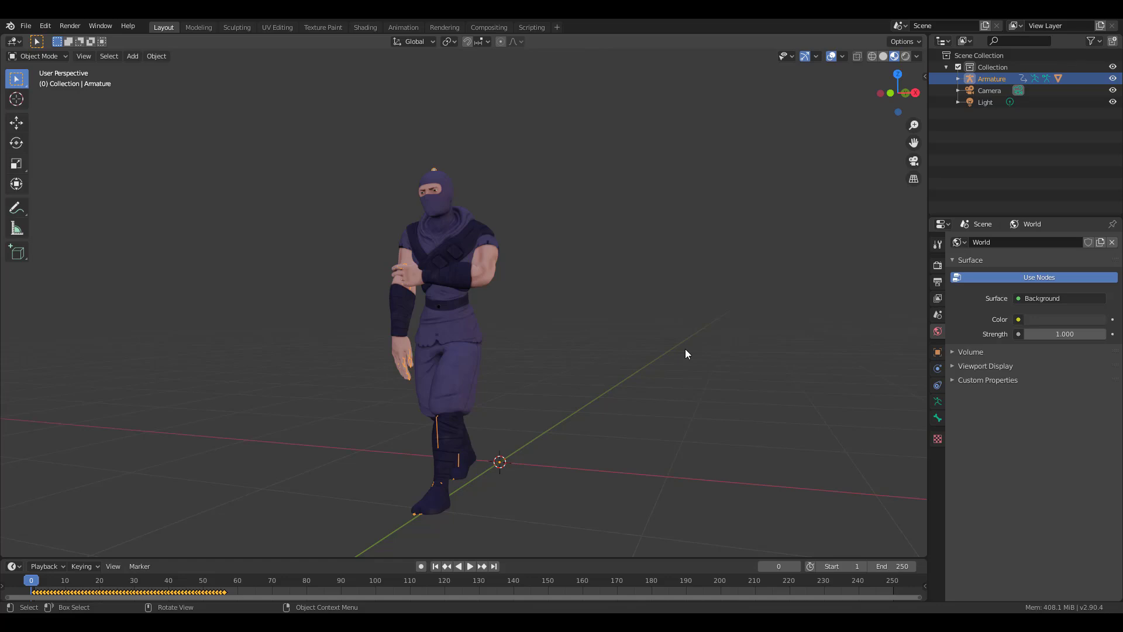
{"action": "key", "text": "n"}
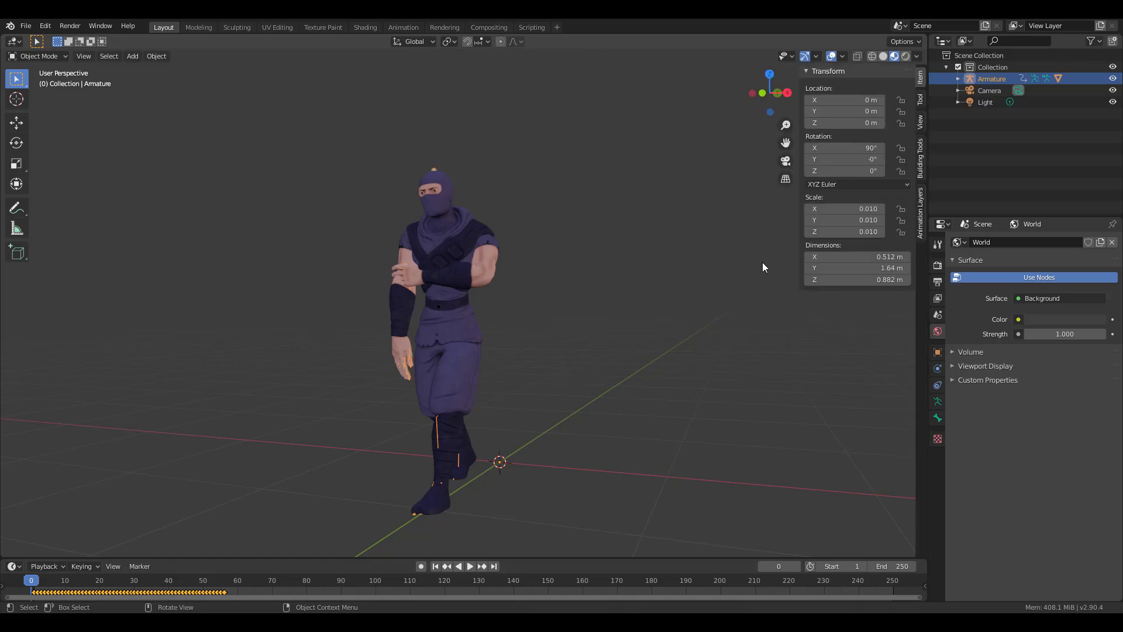
{"action": "left_click", "coordinate": [920, 205]}
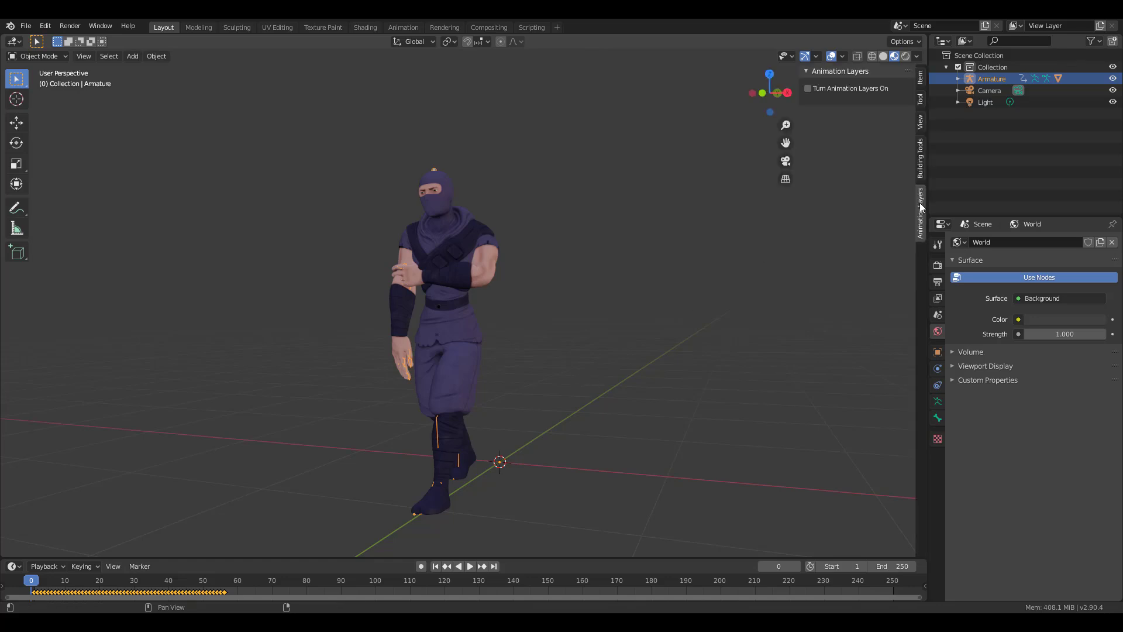
{"action": "left_click", "coordinate": [810, 89]}
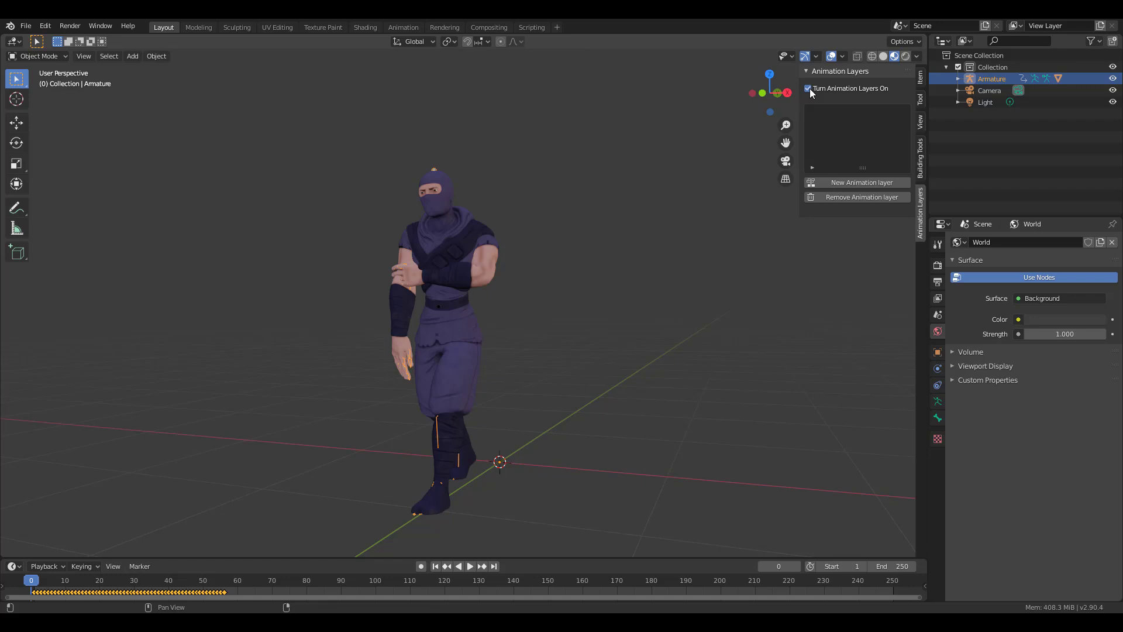
- Set the viewport to Solid shading with X-Ray enabled to see the bones inside the character
{"action": "key", "text": "alt+z"}
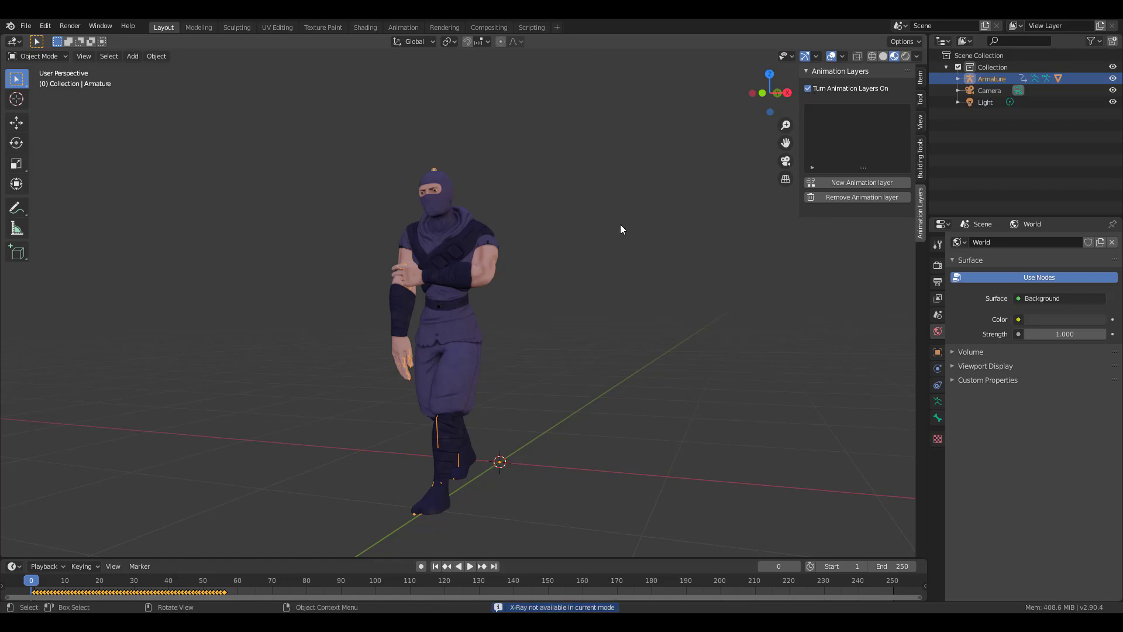
{"action": "middle_click_drag", "start_coordinate": [555, 281], "coordinate": [502, 329], "text": "shift"}
{"action": "scroll", "coordinate": [610, 379], "scroll_direction": "up", "scroll_amount": 6}
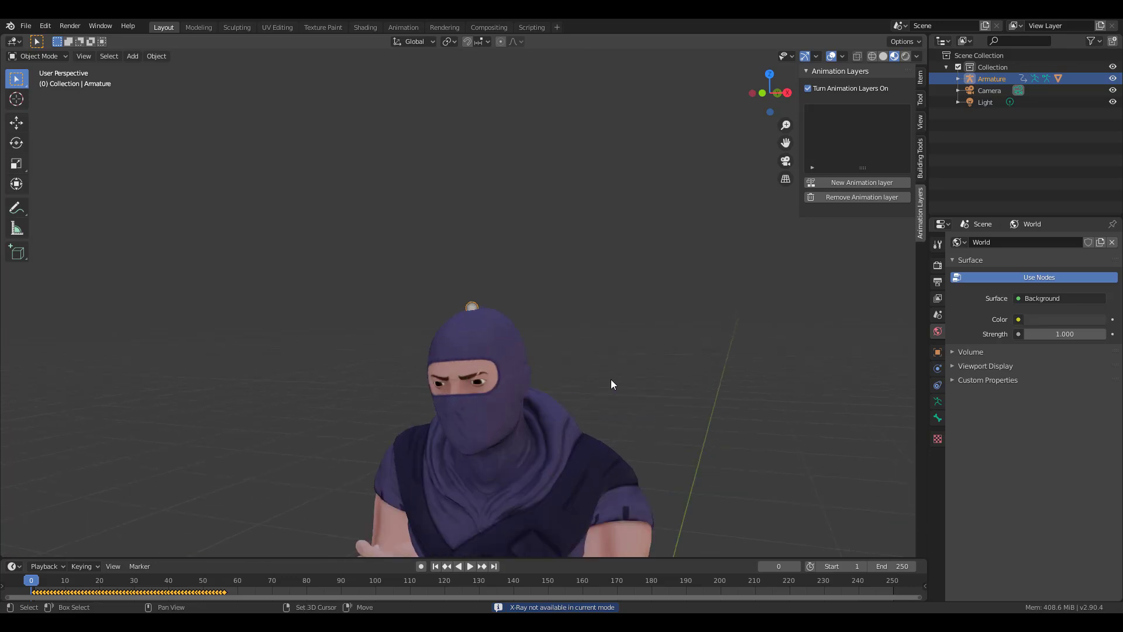
{"action": "middle_click_drag", "start_coordinate": [637, 272], "coordinate": [638, 297], "text": "shift"}
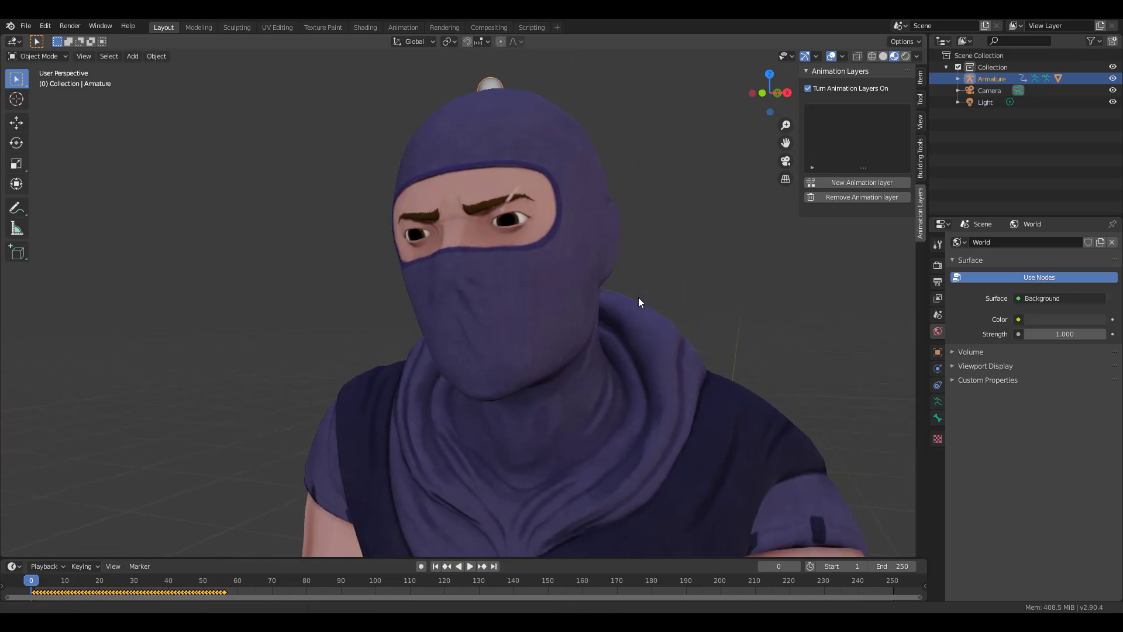
{"action": "left_click", "coordinate": [884, 56]}
{"action": "left_click", "coordinate": [858, 57]}
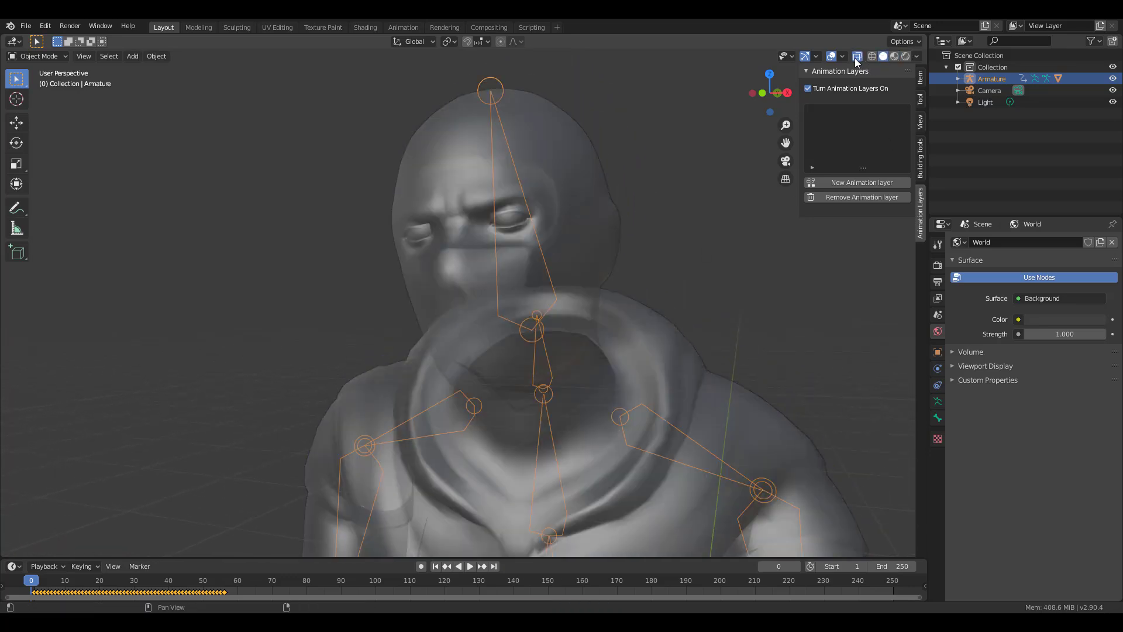
- Play back the walk with the bones visible and stop at frame 4
{"action": "scroll", "coordinate": [604, 255], "scroll_direction": "down", "scroll_amount": 5}
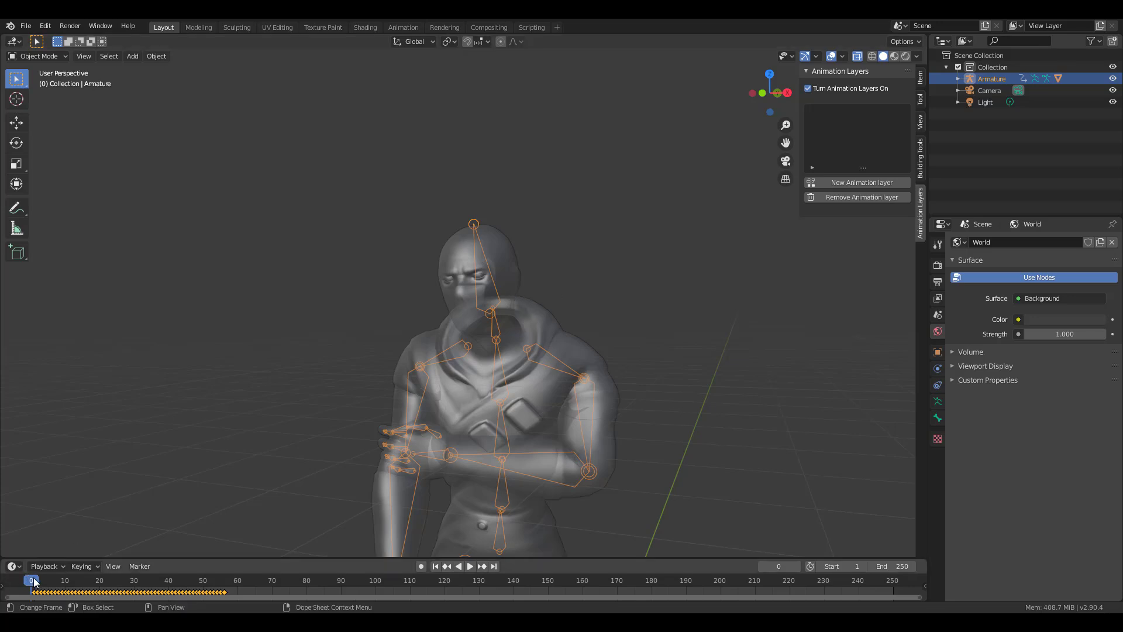
{"action": "key", "text": "space"}
{"action": "left_click_drag", "start_coordinate": [52, 586], "coordinate": [46, 584]}
{"action": "key", "text": "space"}
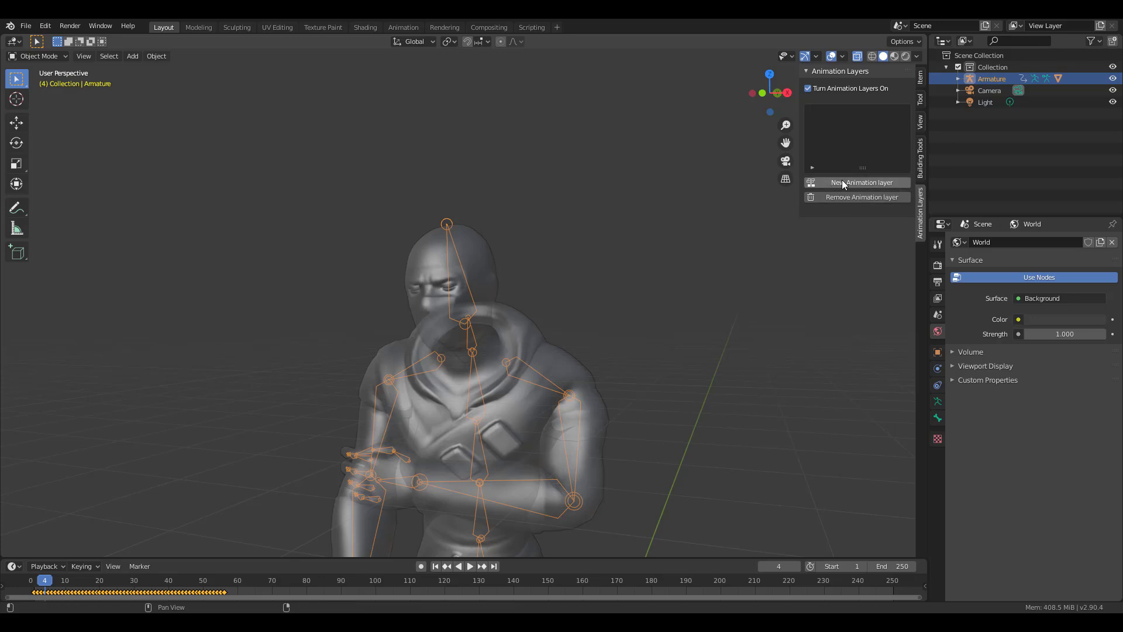
- Add a new animation layer to the armature and compare it with the base layer's keyframes
{"action": "left_click", "coordinate": [843, 180]}
{"action": "left_click", "coordinate": [813, 167]}
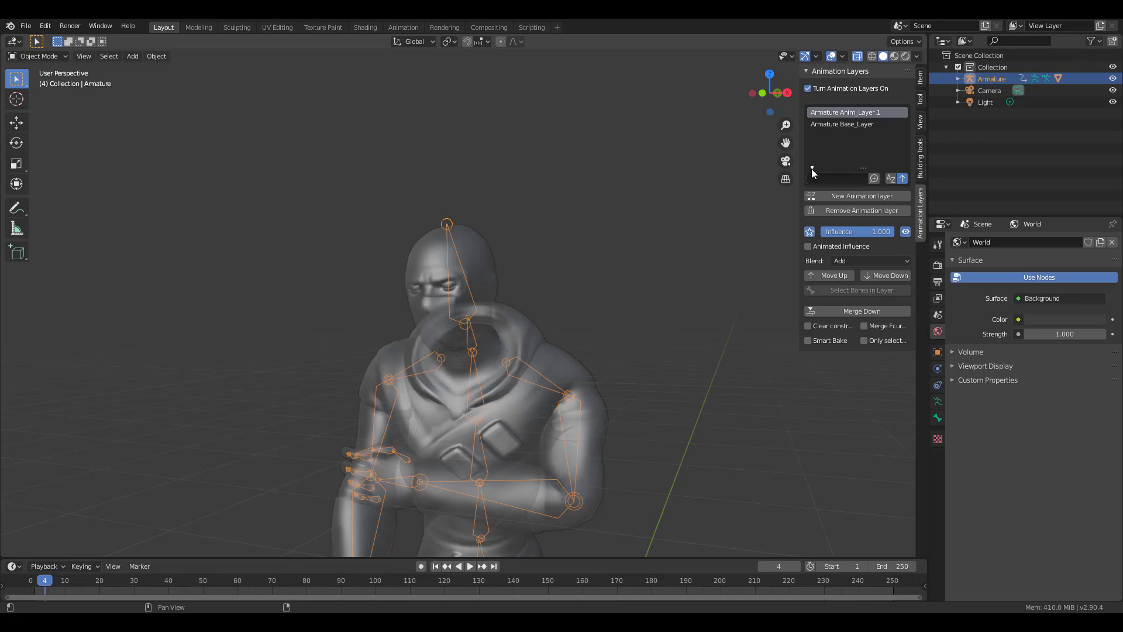
{"action": "left_click", "coordinate": [812, 168]}
{"action": "left_click", "coordinate": [852, 124]}
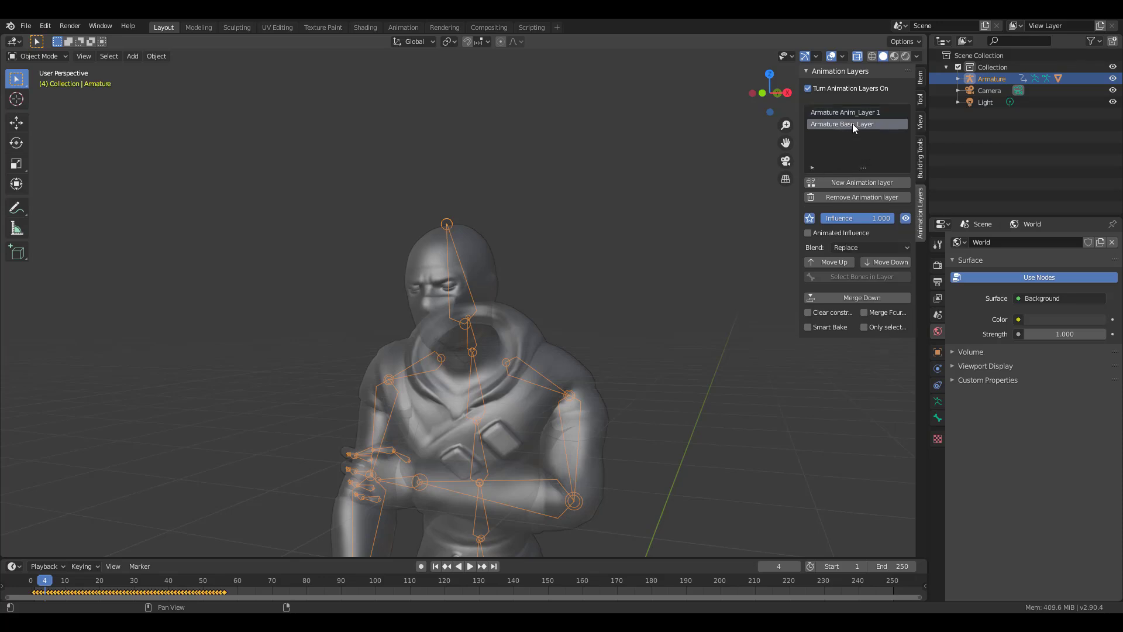
{"action": "left_click", "coordinate": [854, 113]}
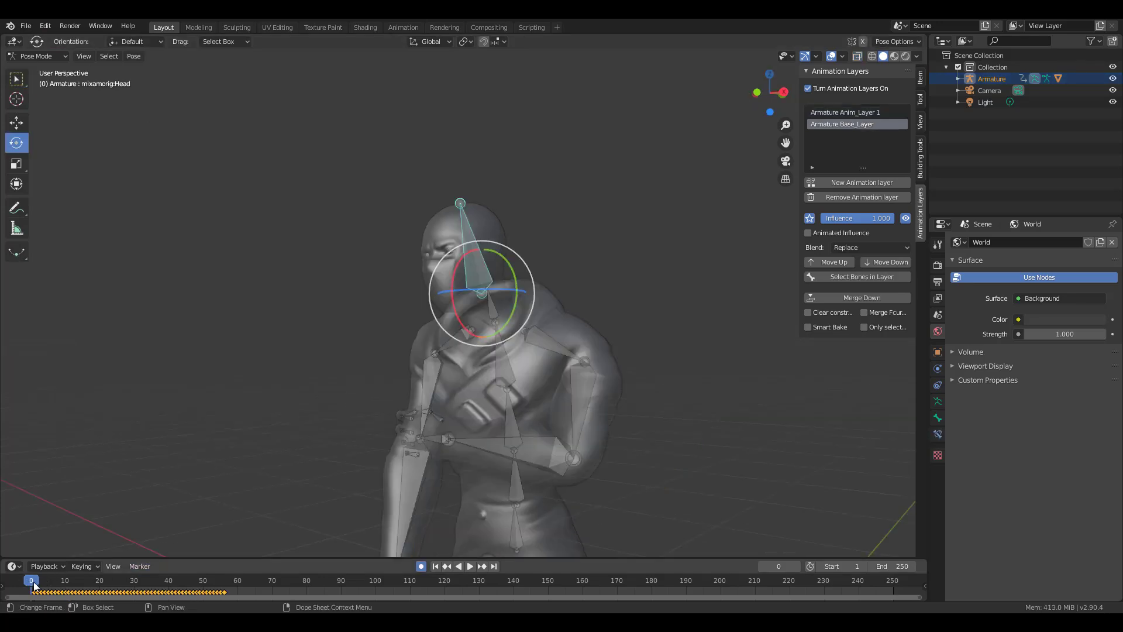
- Scrub to the walk's last keyframe and set the scene's end frame to 56
{"action": "left_click_drag", "start_coordinate": [34, 586], "coordinate": [228, 581]}
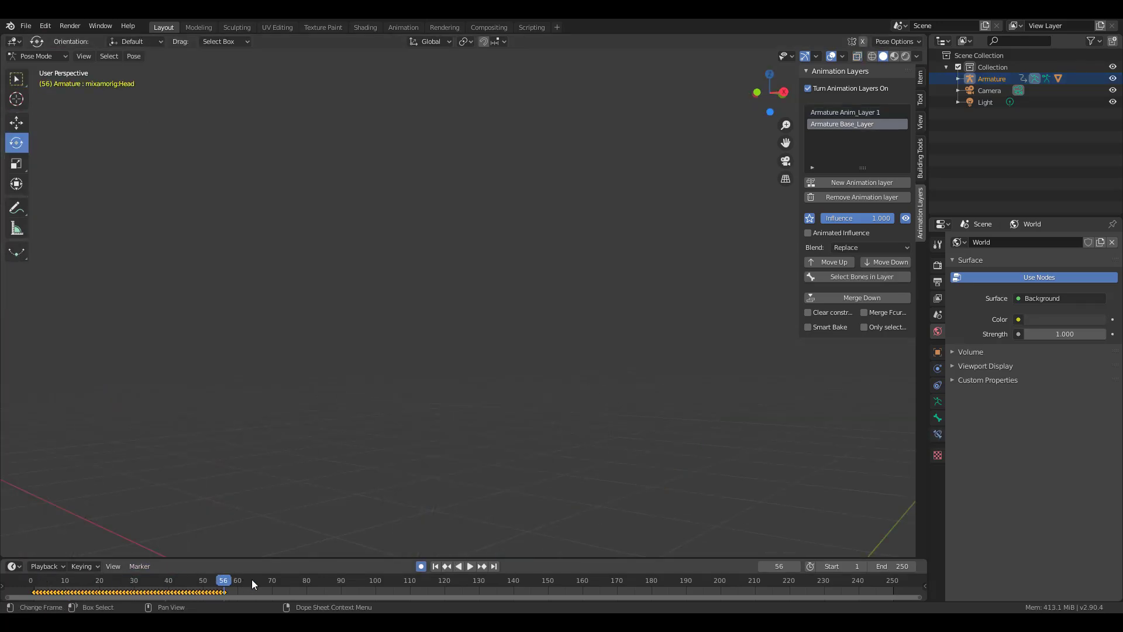
{"action": "left_click", "coordinate": [892, 566]}
{"action": "type", "text": "56"}
{"action": "key", "text": "Return"}
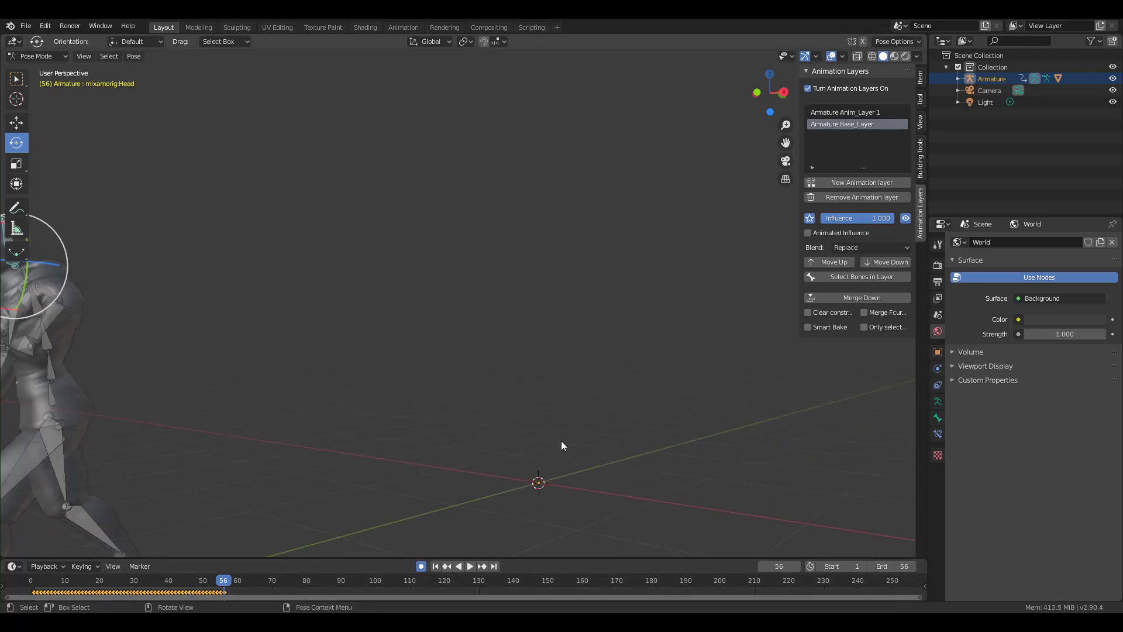
- Make Armature Anim_Layer 1 the active layer with the armature in Pose Mode
{"action": "middle_click_drag", "start_coordinate": [399, 438], "coordinate": [535, 353]}
{"action": "scroll", "coordinate": [535, 353], "scroll_direction": "up", "scroll_amount": 4}
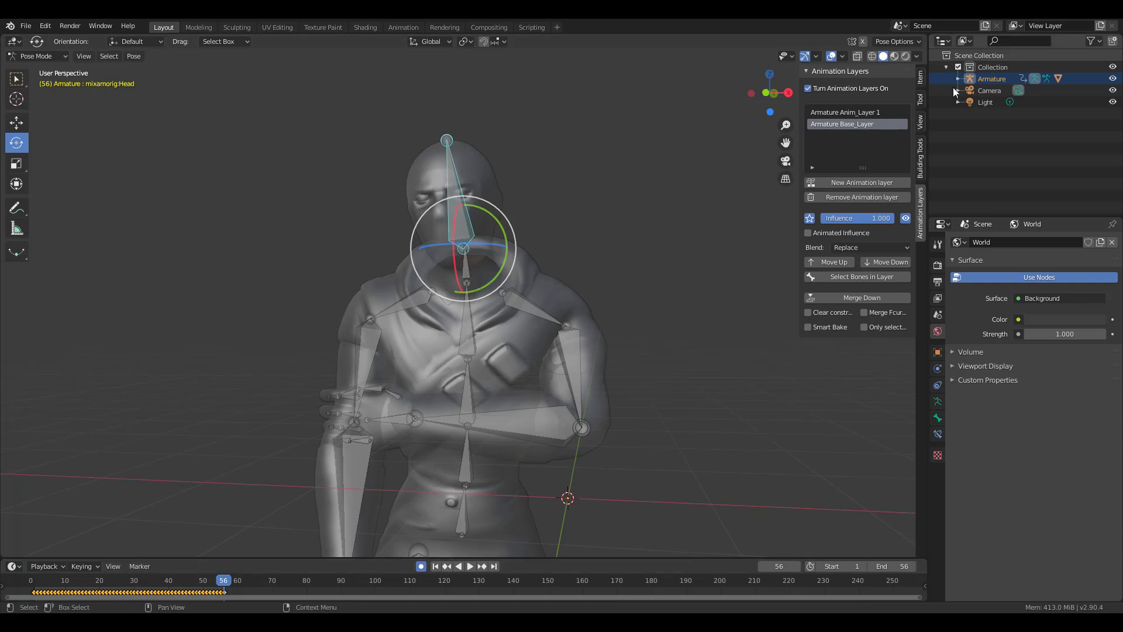
{"action": "left_click", "coordinate": [873, 113]}
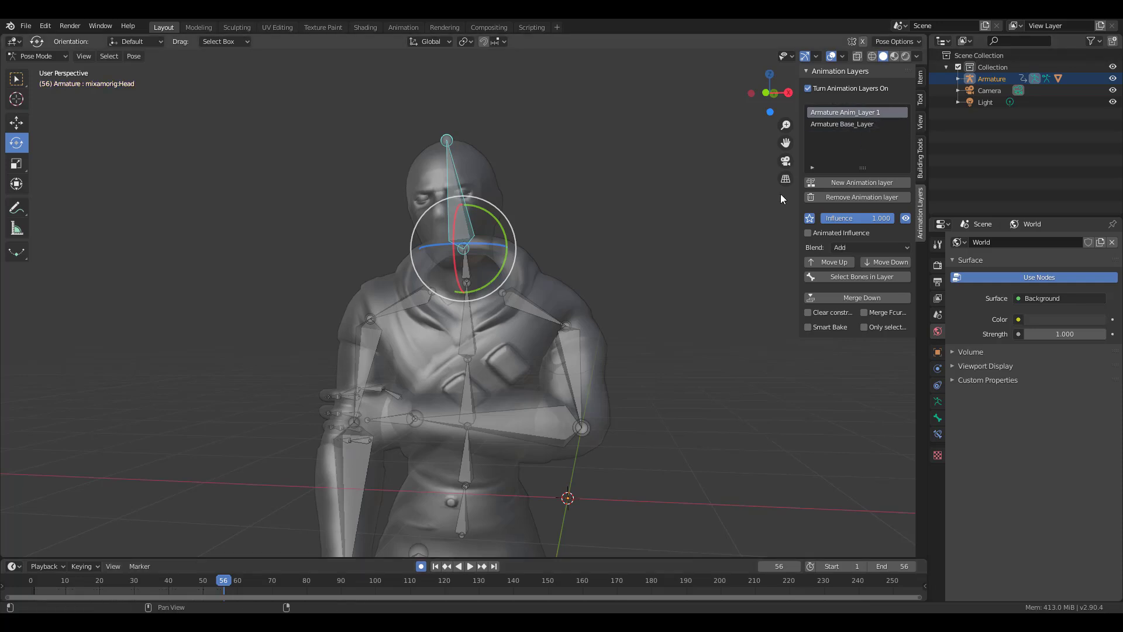
{"action": "left_click", "coordinate": [36, 57]}
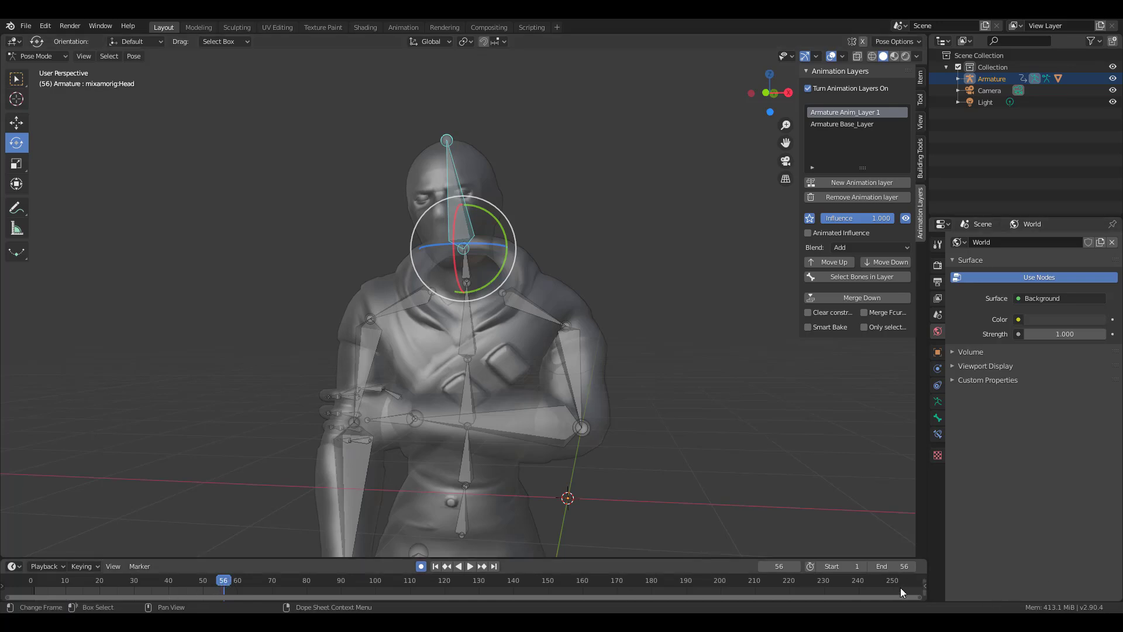
- Fit the timeline to the 56-frame walk, go to frame 1 and turn the head bone toward the character's right
{"action": "left_click_drag", "start_coordinate": [918, 598], "coordinate": [230, 598]}
{"action": "left_click", "coordinate": [127, 580]}
{"action": "key", "text": "space"}
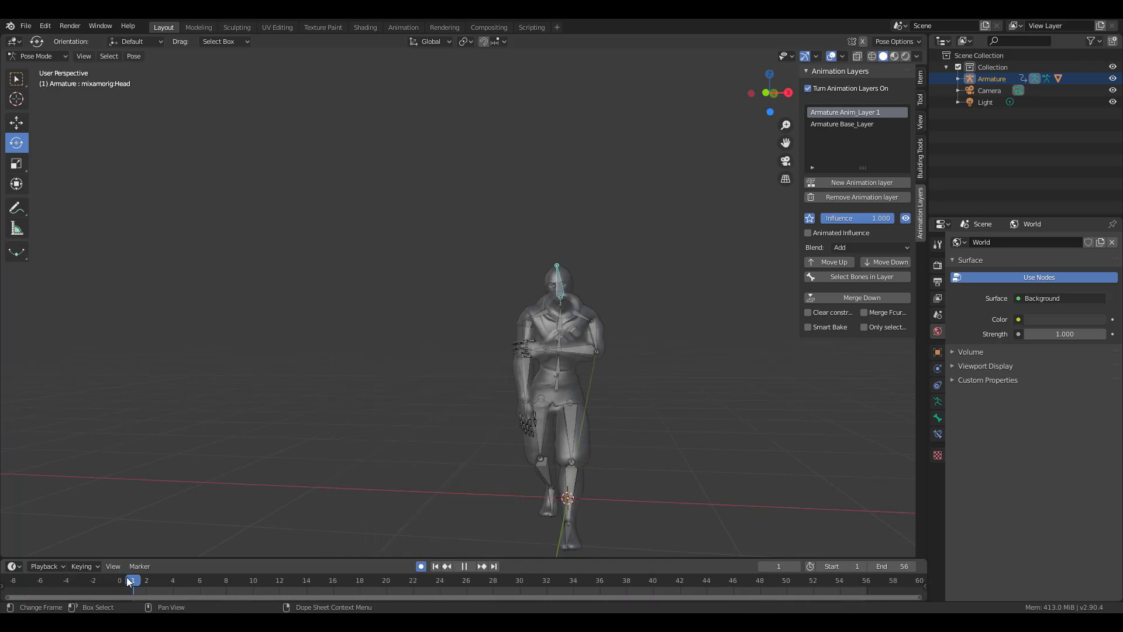
{"action": "key", "text": "space"}
{"action": "scroll", "coordinate": [634, 231], "scroll_direction": "up", "scroll_amount": 4}
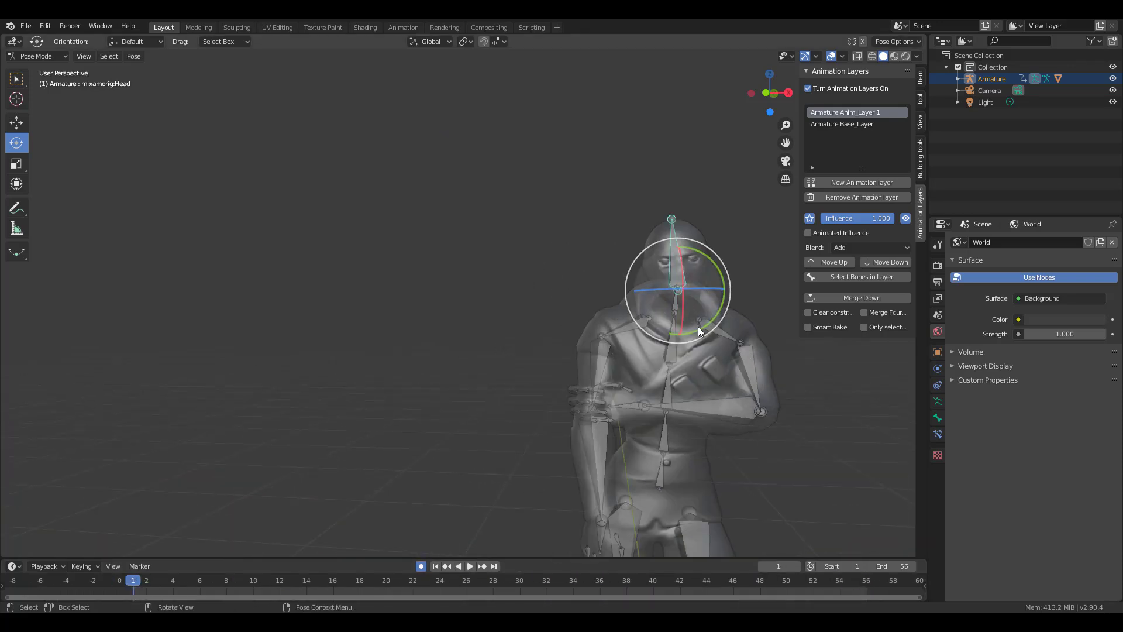
{"action": "middle_click_drag", "start_coordinate": [729, 354], "coordinate": [612, 331]}
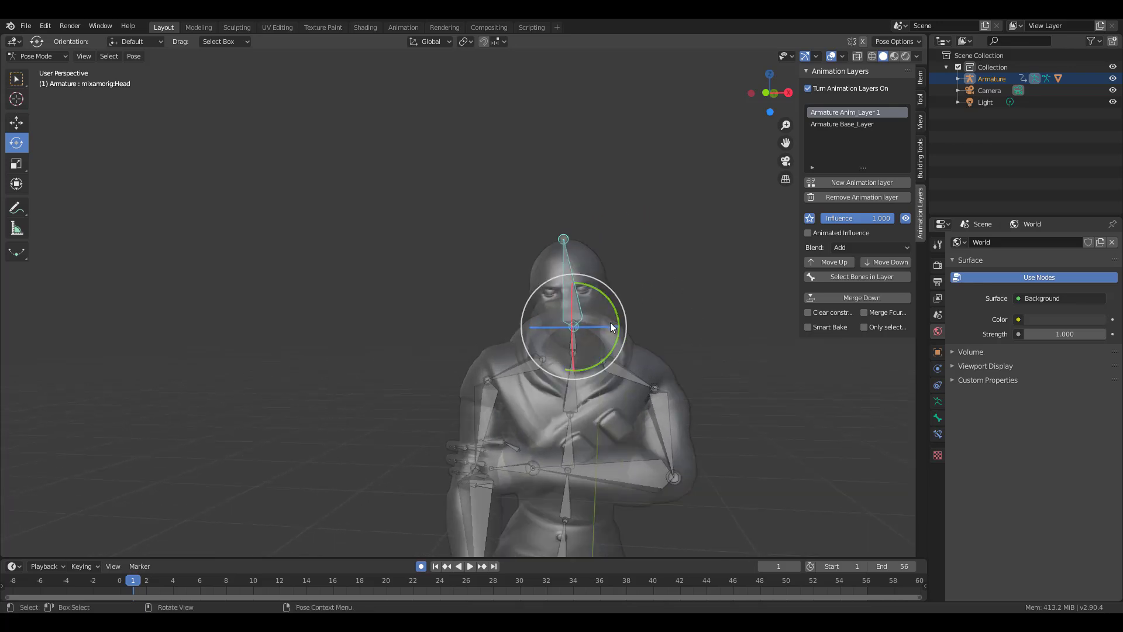
{"action": "left_click_drag", "start_coordinate": [610, 326], "coordinate": [572, 323]}
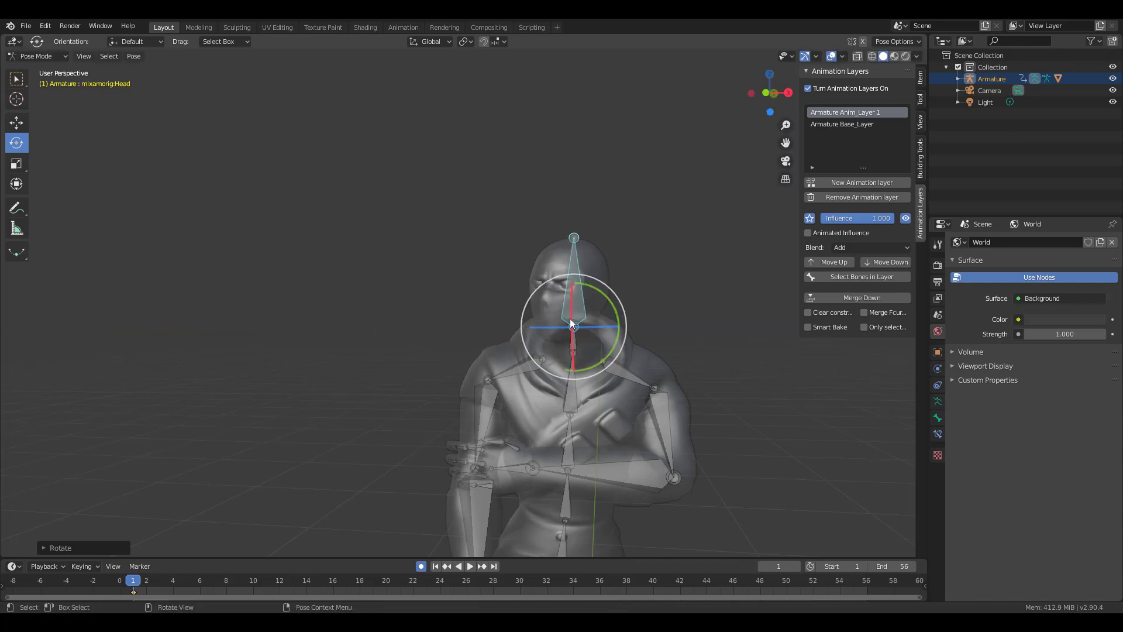
- Key head bone rotations at frames 12 and 20, turning the face forward again at frame 20
{"action": "left_click_drag", "start_coordinate": [134, 585], "coordinate": [295, 568]}
{"action": "left_click_drag", "start_coordinate": [593, 302], "coordinate": [588, 292]}
{"action": "left_click_drag", "start_coordinate": [262, 579], "coordinate": [385, 592]}
{"action": "scroll", "coordinate": [542, 357], "scroll_direction": "down", "scroll_amount": 7}
{"action": "scroll", "coordinate": [542, 357], "scroll_direction": "up", "scroll_amount": 5}
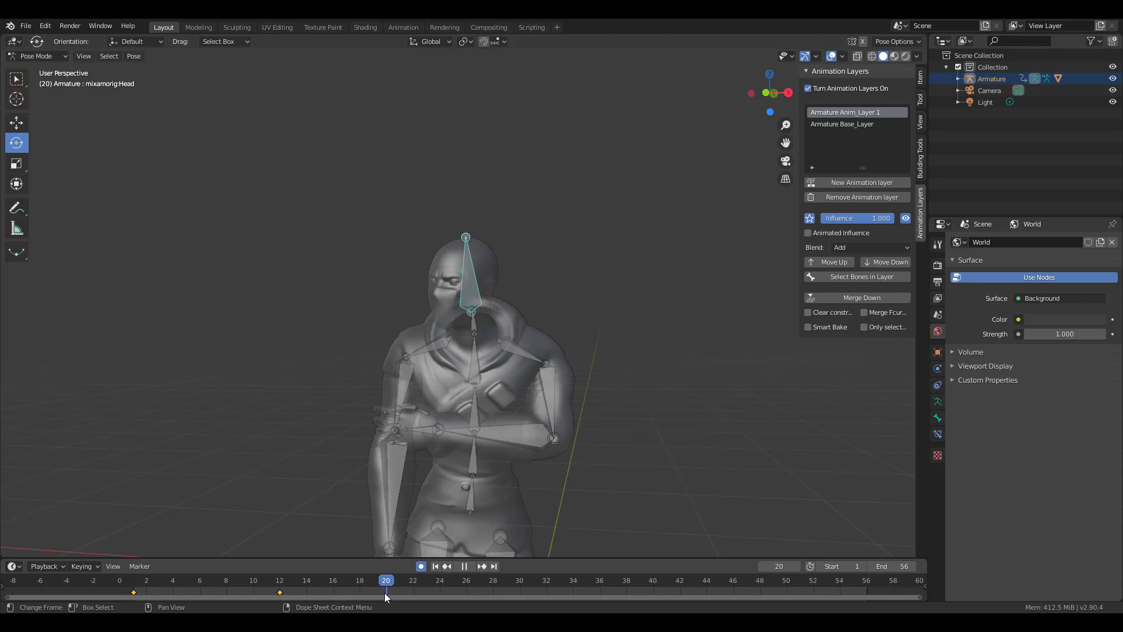
{"action": "left_click_drag", "start_coordinate": [446, 308], "coordinate": [516, 287]}
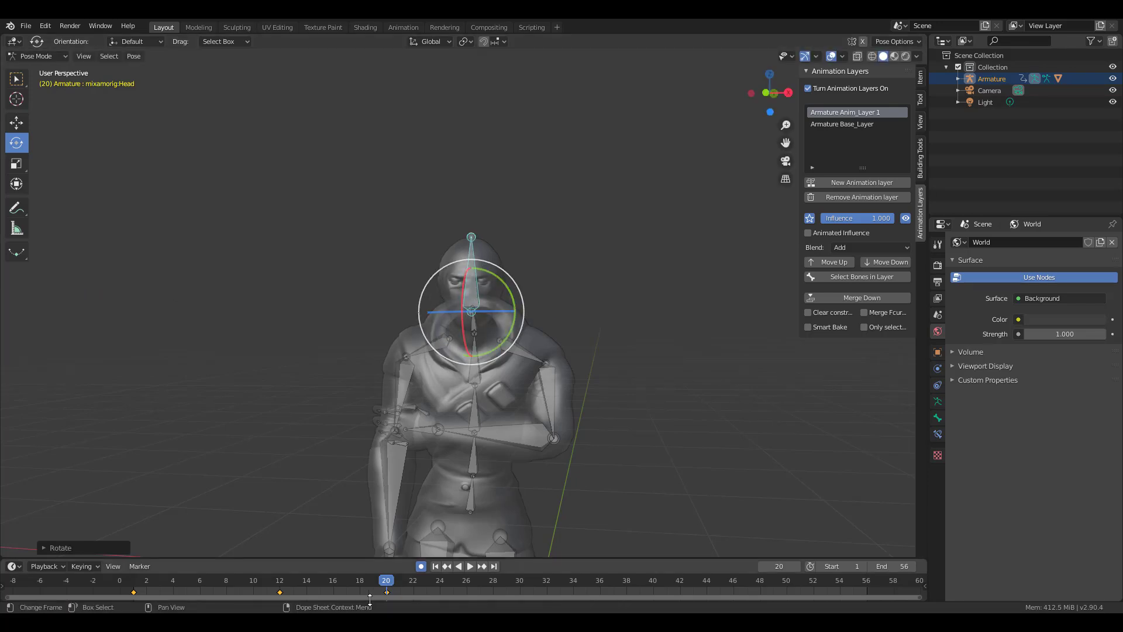
- Key a small tilt of the head bone at frame 32
{"action": "left_click_drag", "start_coordinate": [390, 586], "coordinate": [549, 596]}
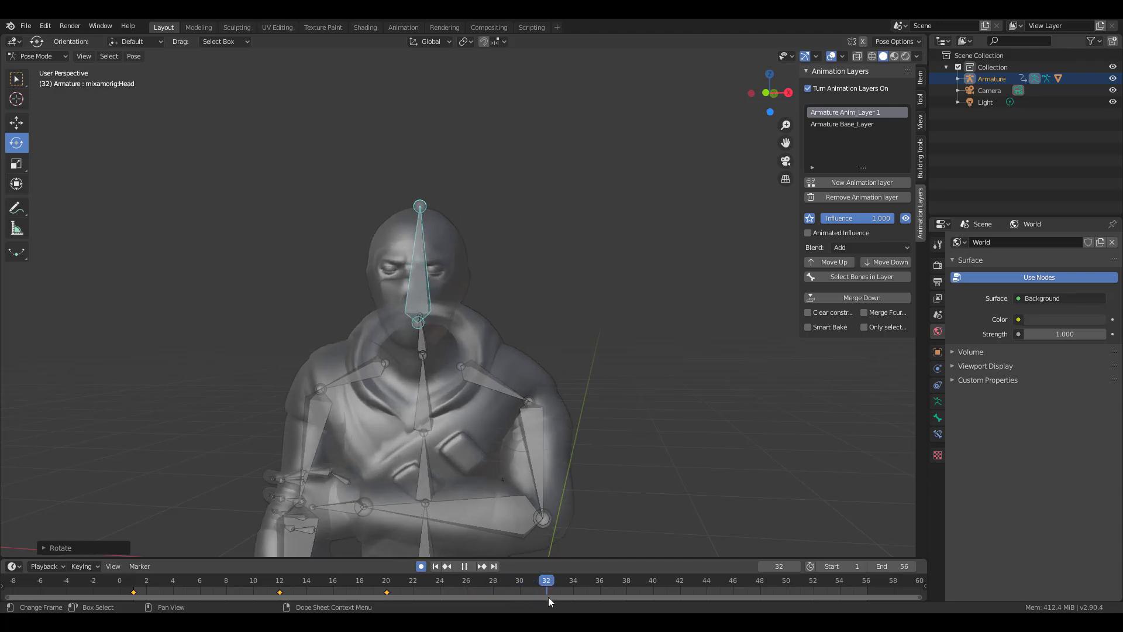
{"action": "left_click_drag", "start_coordinate": [408, 341], "coordinate": [440, 327]}
{"action": "key", "text": "bracketleft"}
{"action": "key", "text": "bracketleft"}
{"action": "left_click", "coordinate": [409, 272]}
{"action": "mouse_move", "coordinate": [431, 321]}
{"action": "left_mouse_down"}
{"action": "mouse_move", "coordinate": [421, 334]}
{"action": "mouse_move", "coordinate": [398, 328]}
{"action": "mouse_move", "coordinate": [419, 331]}
{"action": "left_mouse_up"}
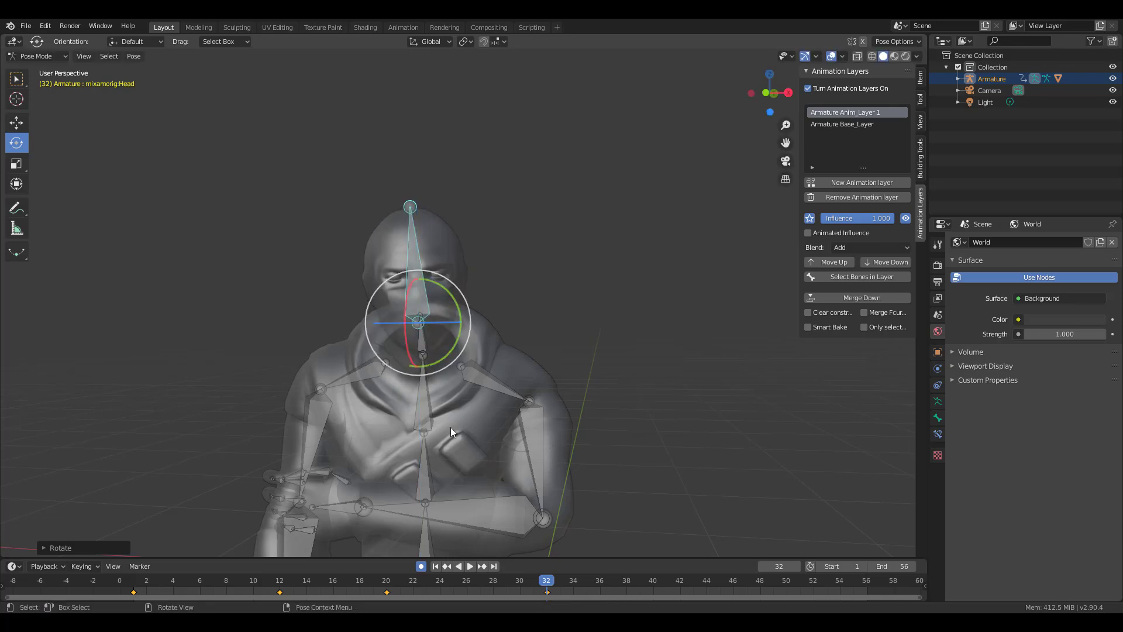
- At frame 44, freely rotate the head bone so the ninja looks toward his left
{"action": "key", "text": "space"}
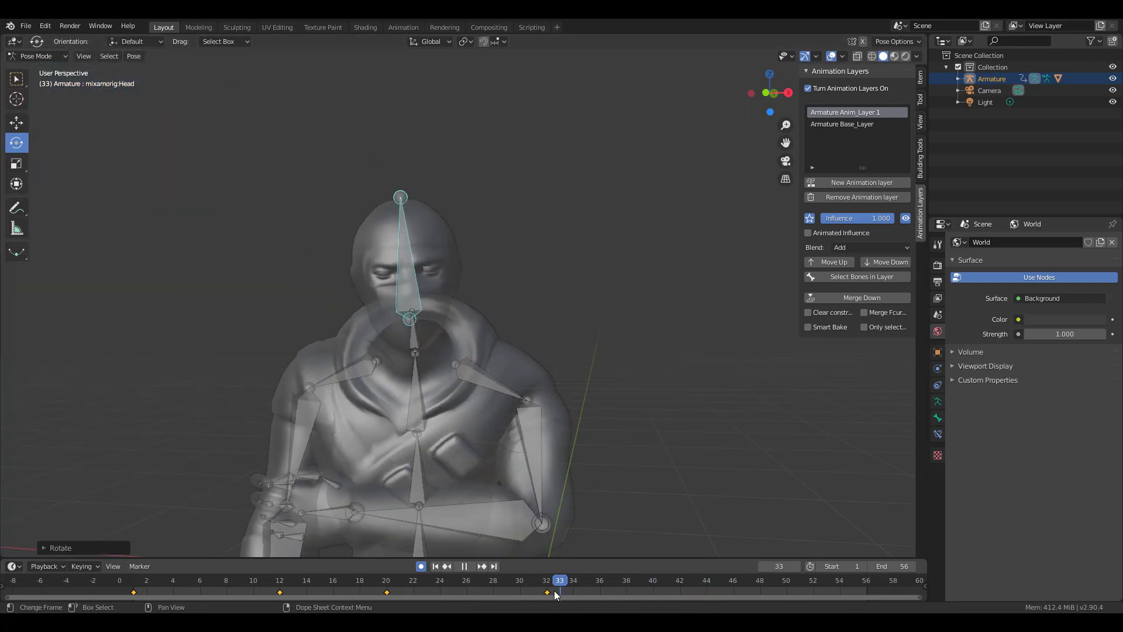
{"action": "left_click", "coordinate": [710, 601]}
{"action": "key", "text": "KP_Decimal"}
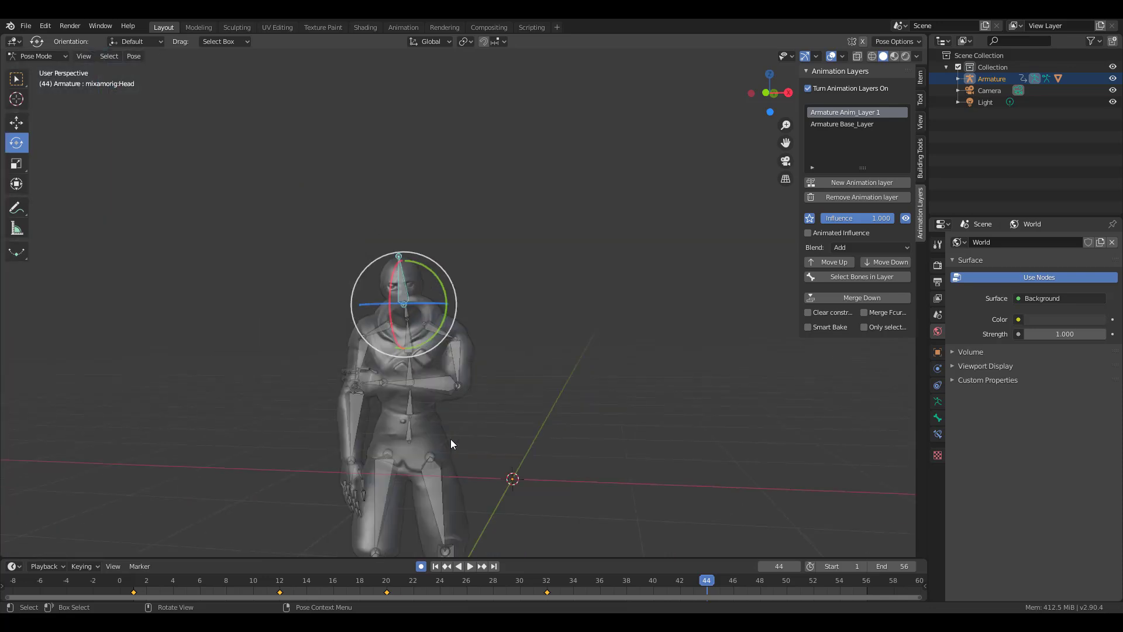
{"action": "middle_click_drag", "start_coordinate": [488, 431], "coordinate": [450, 262]}
{"action": "scroll", "coordinate": [450, 262], "scroll_direction": "up", "scroll_amount": 5}
{"action": "left_click_drag", "start_coordinate": [452, 264], "coordinate": [480, 253]}
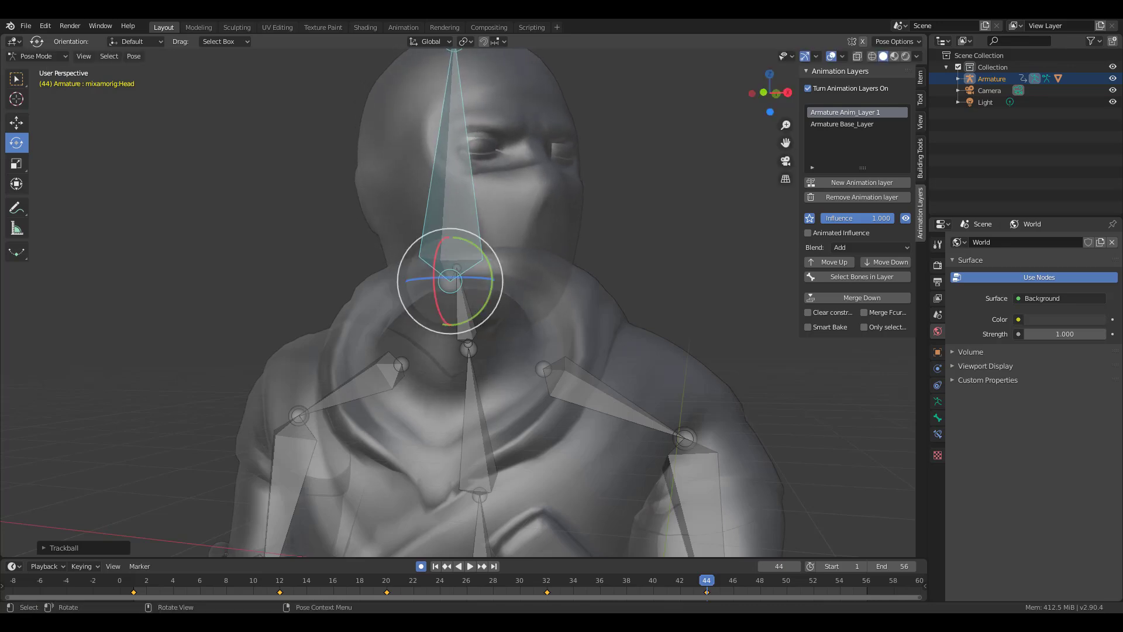
- Go to the walk's last frame, 56, and key a slight rotation of the head bone there
{"action": "scroll", "coordinate": [539, 355], "scroll_direction": "down", "scroll_amount": 6}
{"action": "key", "text": "space"}
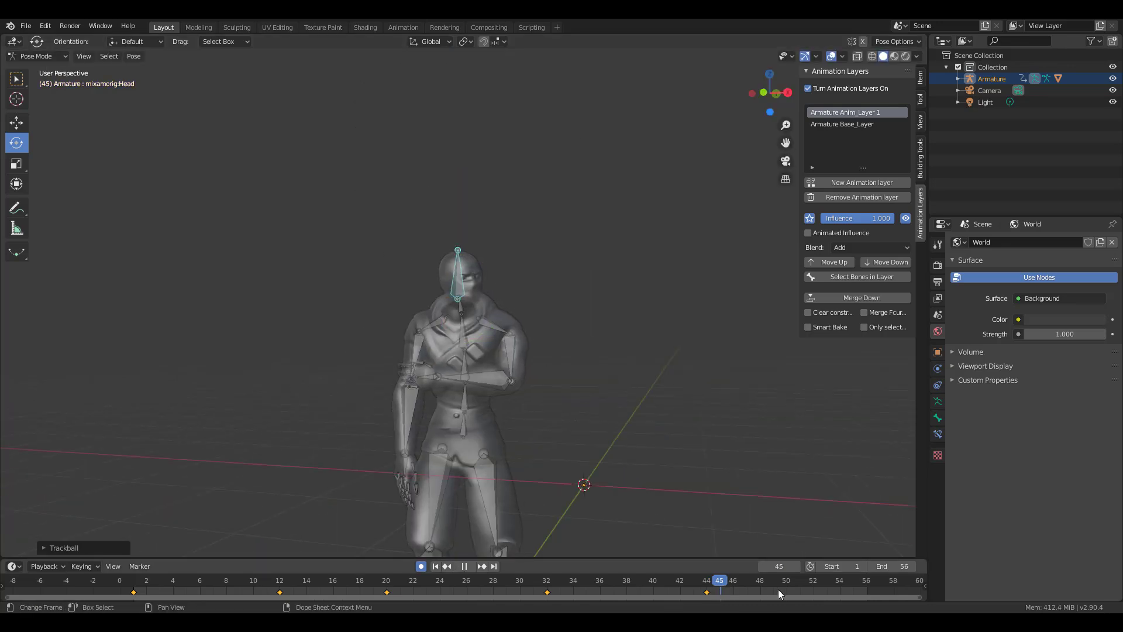
{"action": "left_click", "coordinate": [866, 590]}
{"action": "key", "text": "space"}
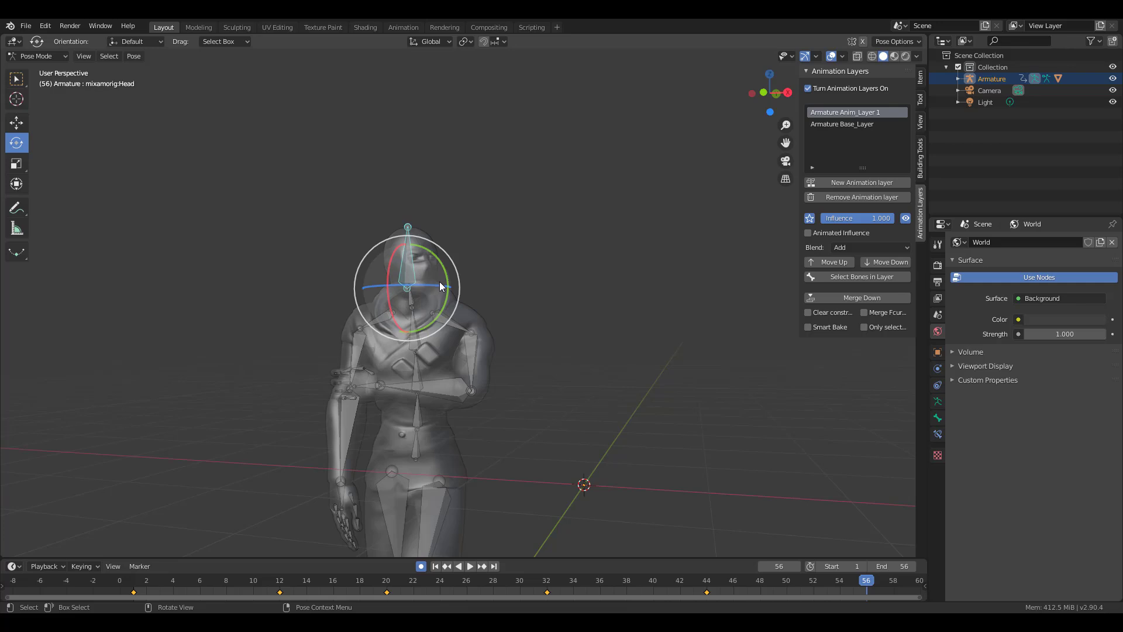
{"action": "left_click_drag", "start_coordinate": [440, 282], "coordinate": [427, 286]}
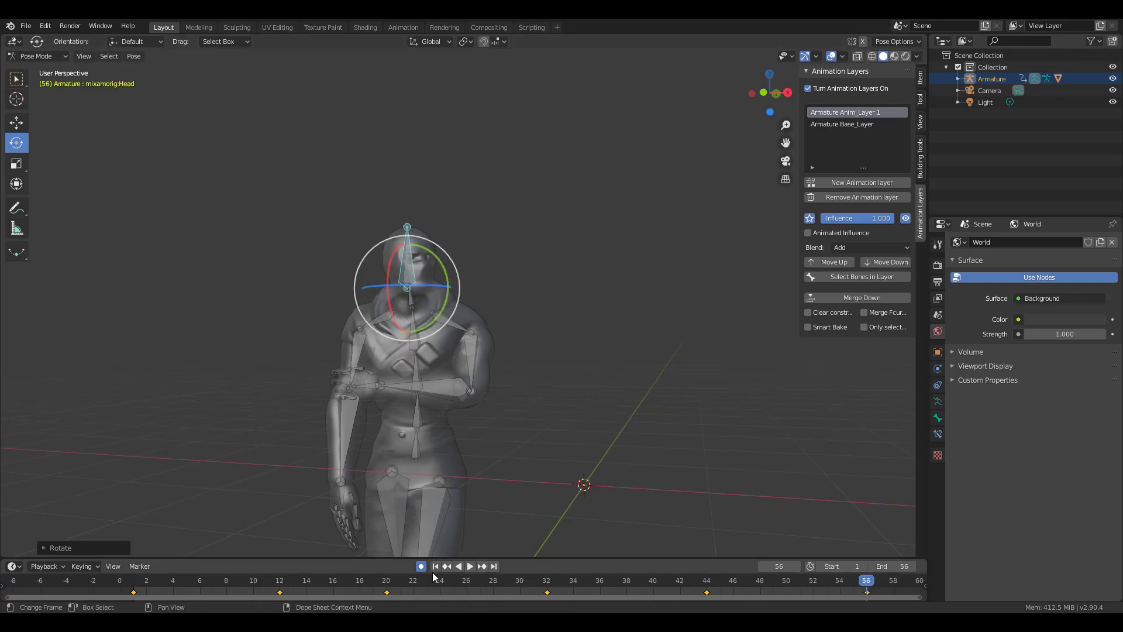
- Play the walk from the start to check the layered head movement, stopping at frame 29
{"action": "left_click", "coordinate": [435, 566]}
{"action": "left_click", "coordinate": [471, 567]}
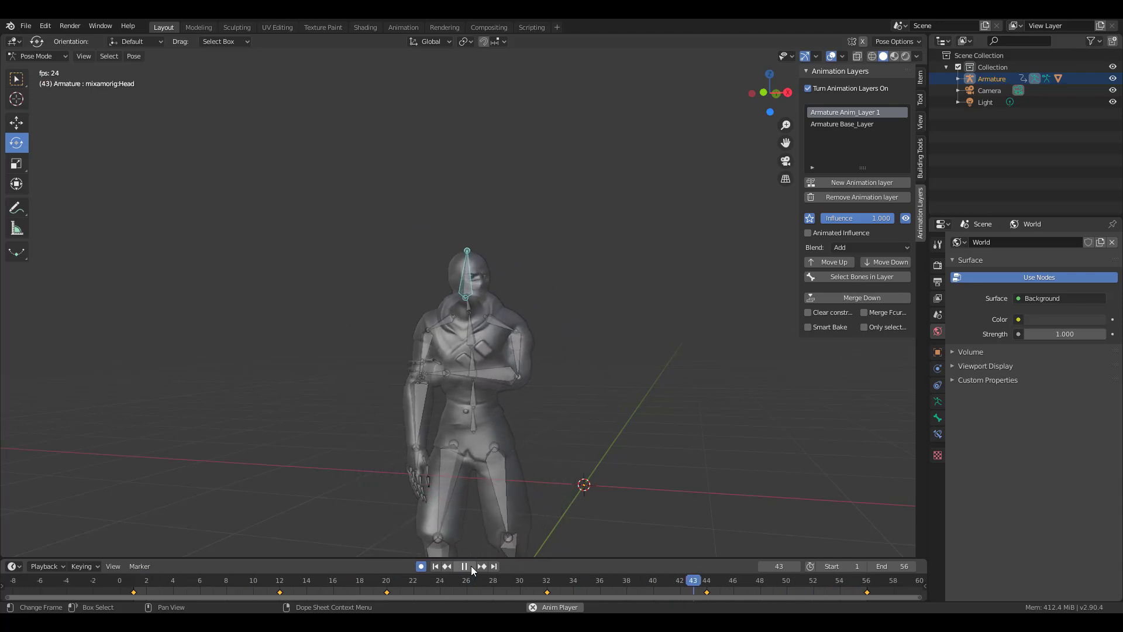
{"action": "left_click", "coordinate": [472, 566]}
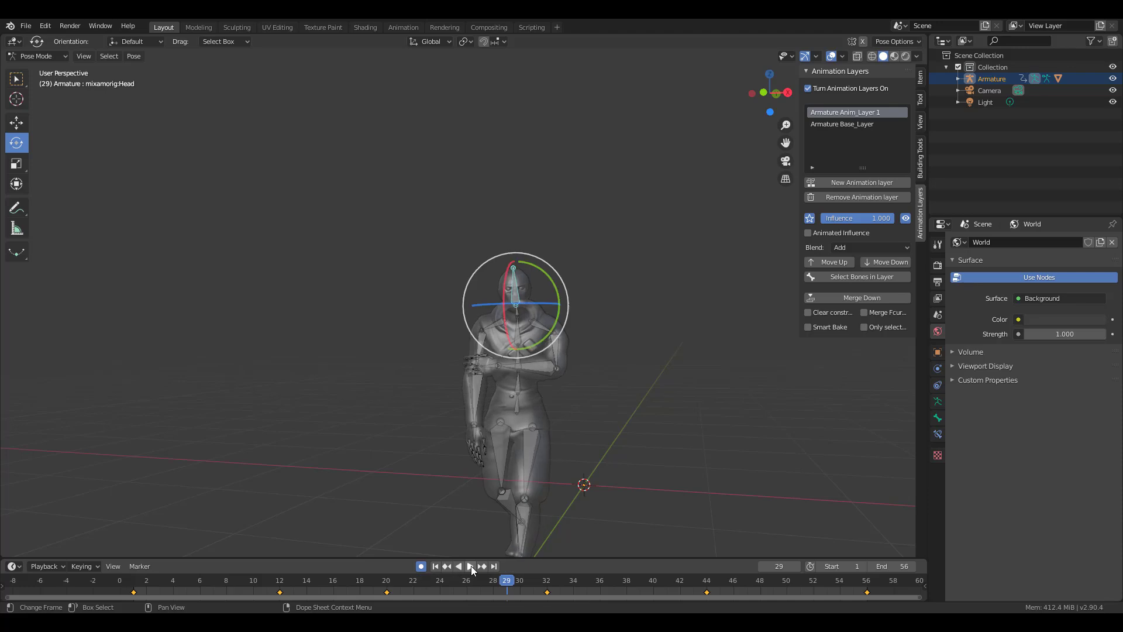
- Examine the ninja's folded arm, gripping hand and torso from several angles at frame 29
{"action": "scroll", "coordinate": [485, 402], "scroll_direction": "up", "scroll_amount": 5}
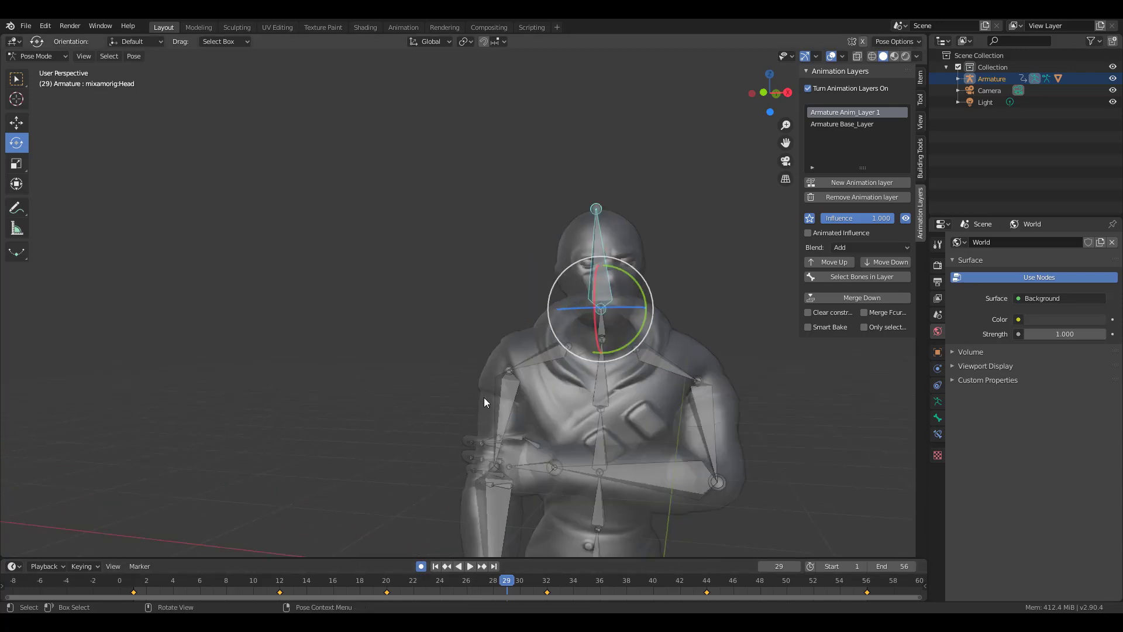
{"action": "middle_click_drag", "start_coordinate": [625, 479], "coordinate": [616, 345], "text": "shift"}
{"action": "middle_click_drag", "start_coordinate": [507, 381], "coordinate": [371, 415]}
{"action": "scroll", "coordinate": [371, 415], "scroll_direction": "up", "scroll_amount": 5}
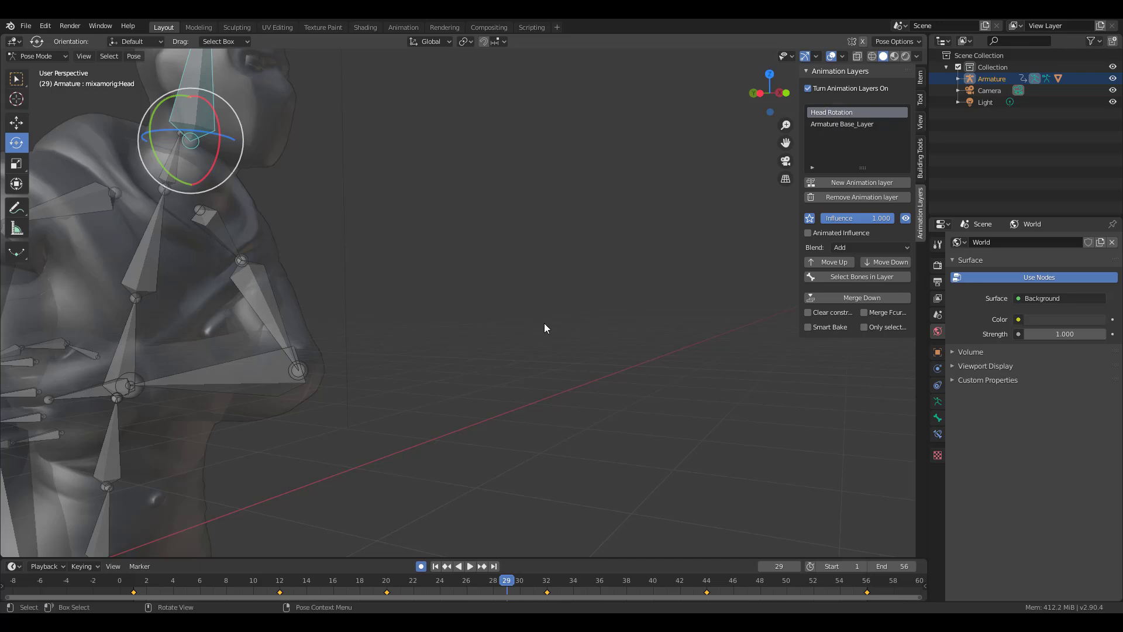
{"action": "scroll", "coordinate": [545, 323], "scroll_direction": "down", "scroll_amount": 5}
{"action": "middle_click_drag", "start_coordinate": [507, 392], "coordinate": [579, 363], "text": "shift"}
{"action": "scroll", "coordinate": [432, 254], "scroll_direction": "up", "scroll_amount": 3}
{"action": "middle_click_drag", "start_coordinate": [453, 337], "coordinate": [519, 308]}
{"action": "scroll", "coordinate": [334, 252], "scroll_direction": "up", "scroll_amount": 2}
{"action": "middle_click_drag", "start_coordinate": [333, 252], "coordinate": [497, 256], "text": "shift"}
{"action": "scroll", "coordinate": [433, 263], "scroll_direction": "up", "scroll_amount": 5}
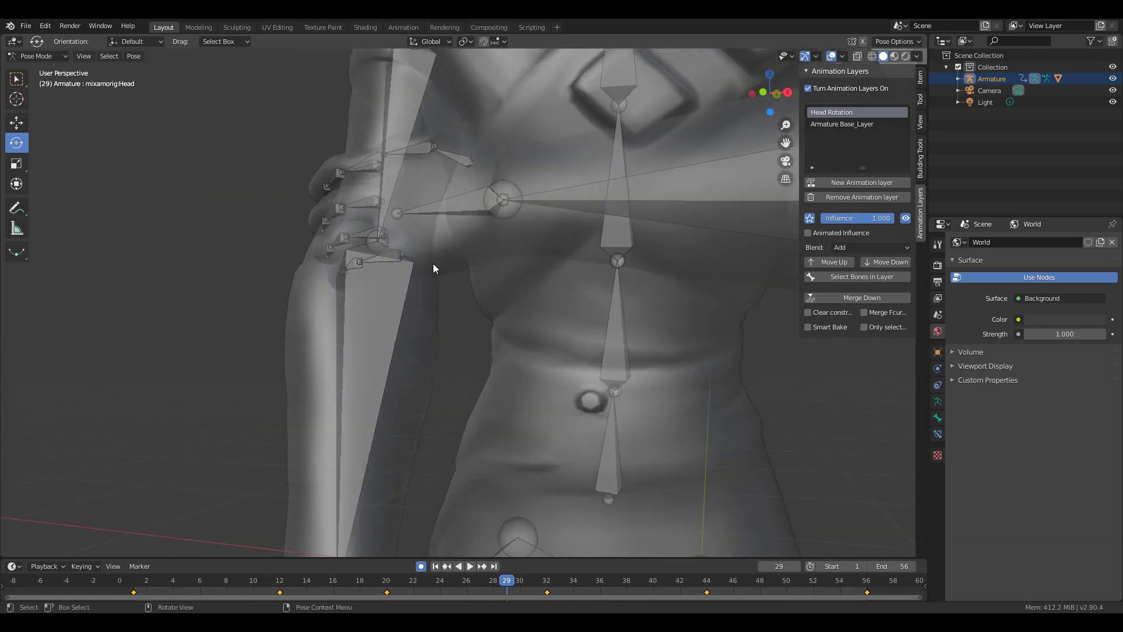
{"action": "scroll", "coordinate": [433, 262], "scroll_direction": "down", "scroll_amount": 6}
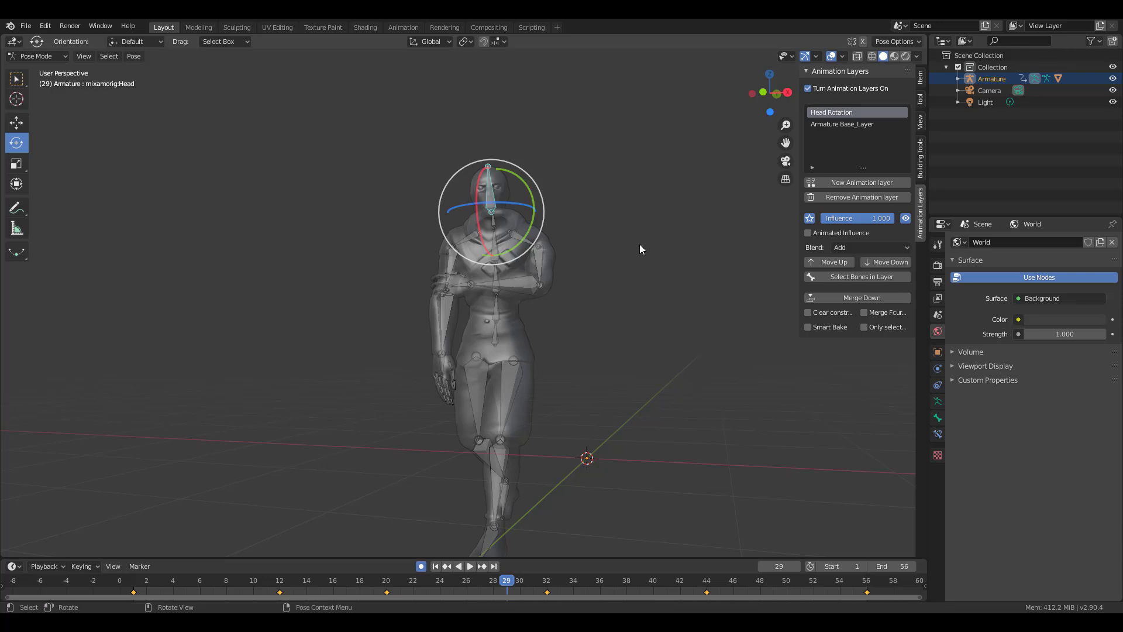
{"action": "scroll", "coordinate": [640, 249], "scroll_direction": "down", "scroll_amount": 1}
{"action": "scroll", "coordinate": [640, 249], "scroll_direction": "up", "scroll_amount": 2}
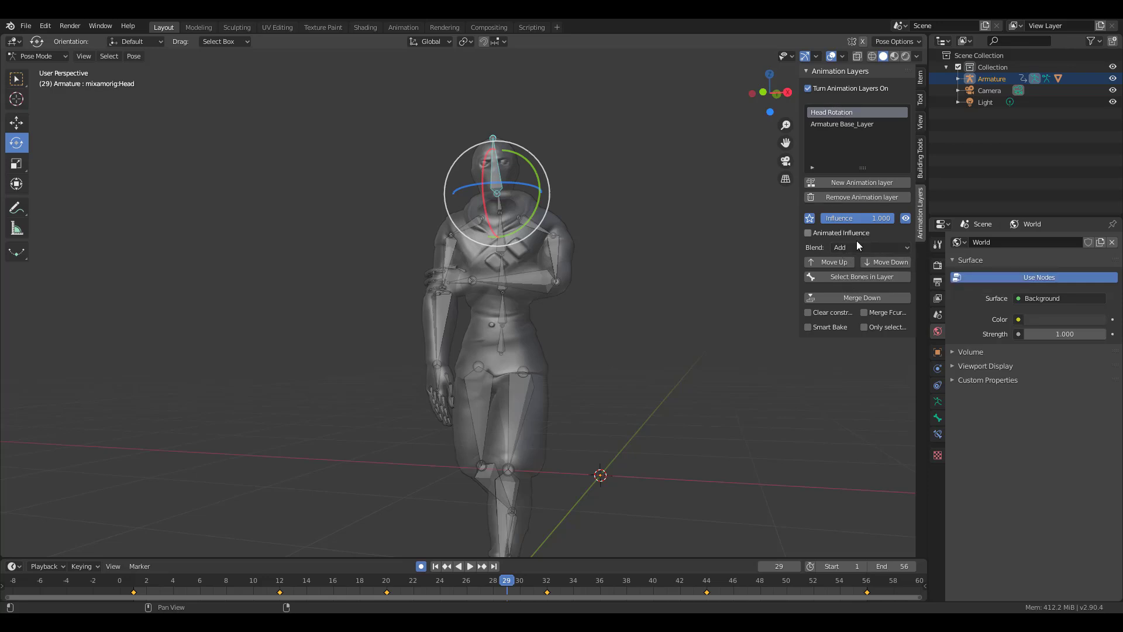
{"action": "scroll", "coordinate": [761, 248], "scroll_direction": "up", "scroll_amount": 4}
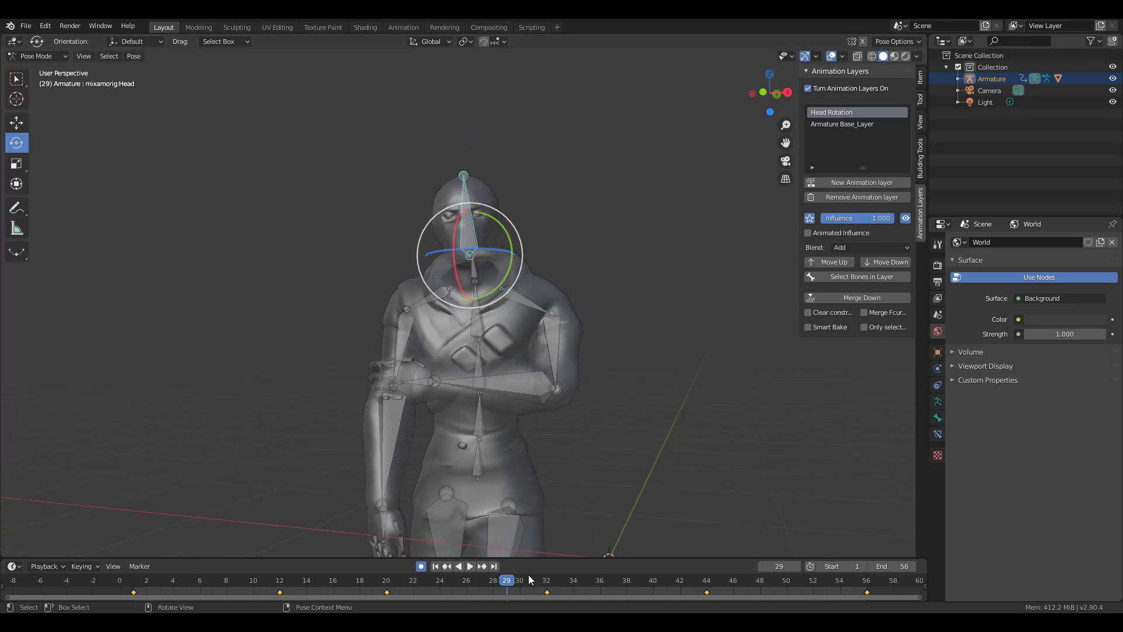
- Scrub the walk back to frame 14 to review the head turn
{"action": "left_click_drag", "start_coordinate": [506, 580], "coordinate": [413, 570]}
{"action": "left_click_drag", "start_coordinate": [356, 553], "coordinate": [280, 546]}
{"action": "left_click_drag", "start_coordinate": [411, 566], "coordinate": [306, 581]}
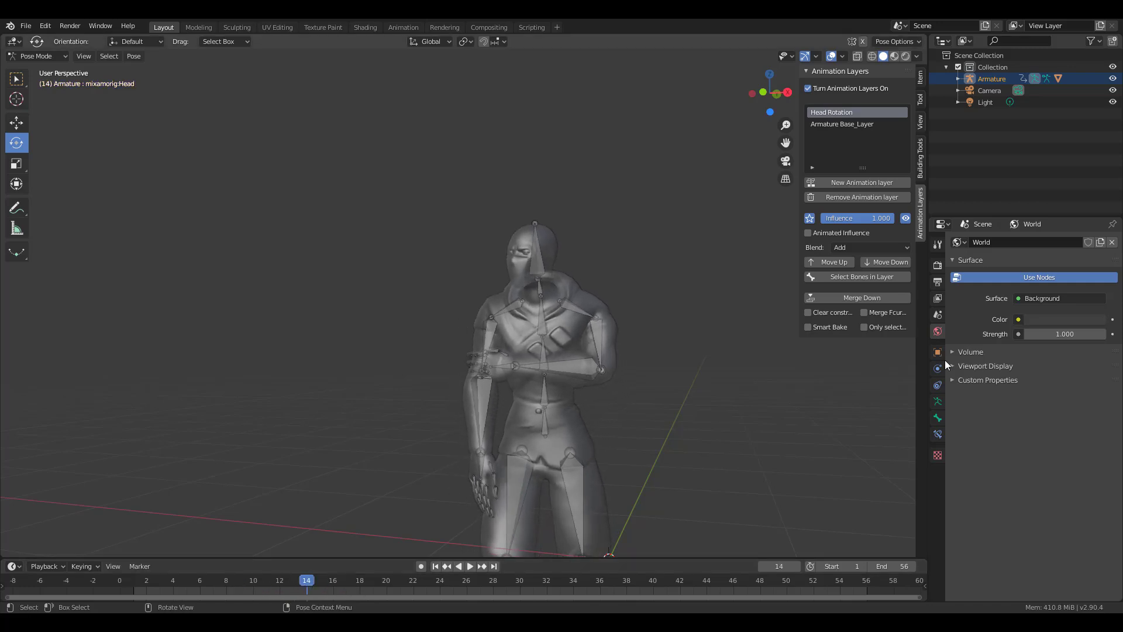
{"action": "mouse_move", "coordinate": [890, 218]}
{"action": "left_mouse_down"}
{"action": "mouse_move", "coordinate": [822, 217]}
{"action": "mouse_move", "coordinate": [894, 218]}
{"action": "left_mouse_up"}
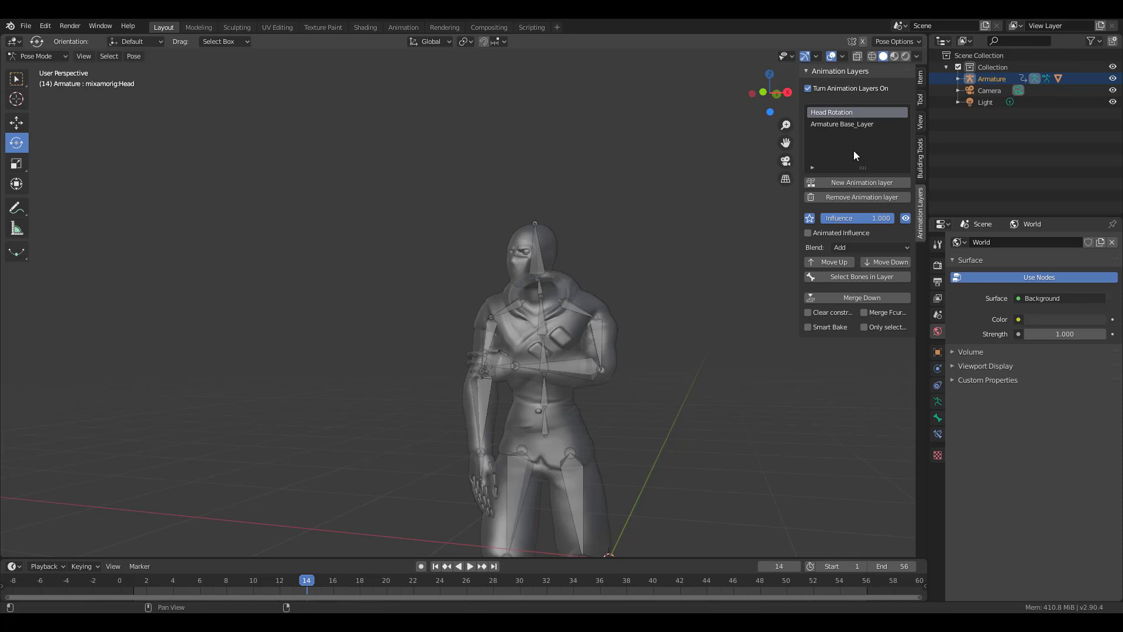
- Select all bones keyed in Armature Base_Layer, and then only the bones keyed in the Head Rotation layer
{"action": "left_click", "coordinate": [865, 124]}
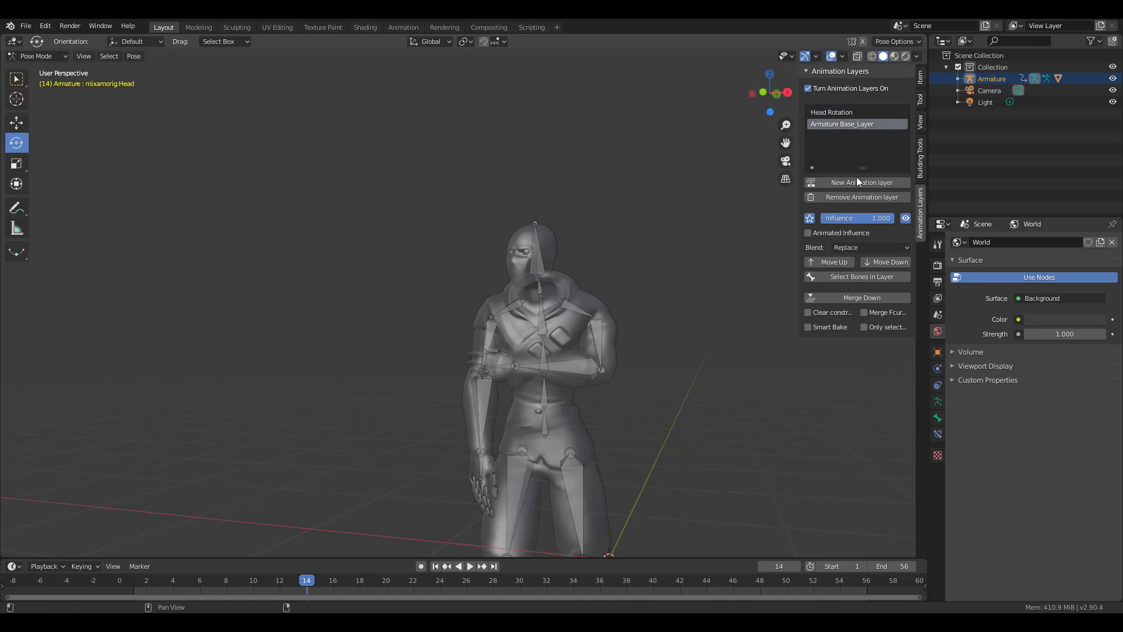
{"action": "left_click", "coordinate": [855, 278]}
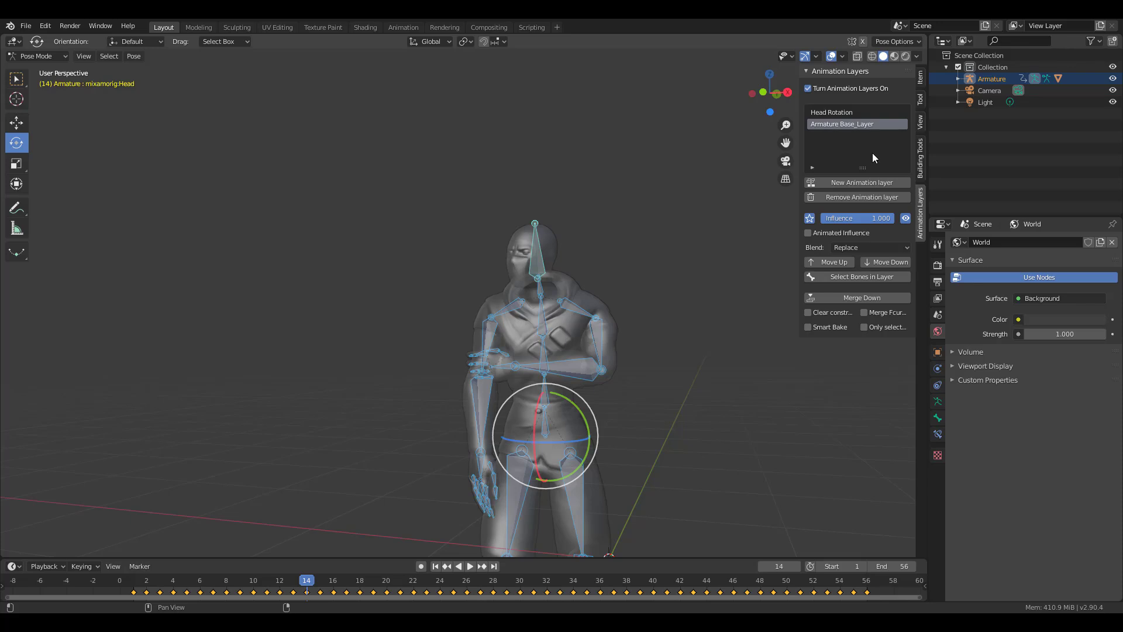
{"action": "left_click", "coordinate": [847, 110]}
{"action": "left_click", "coordinate": [713, 240]}
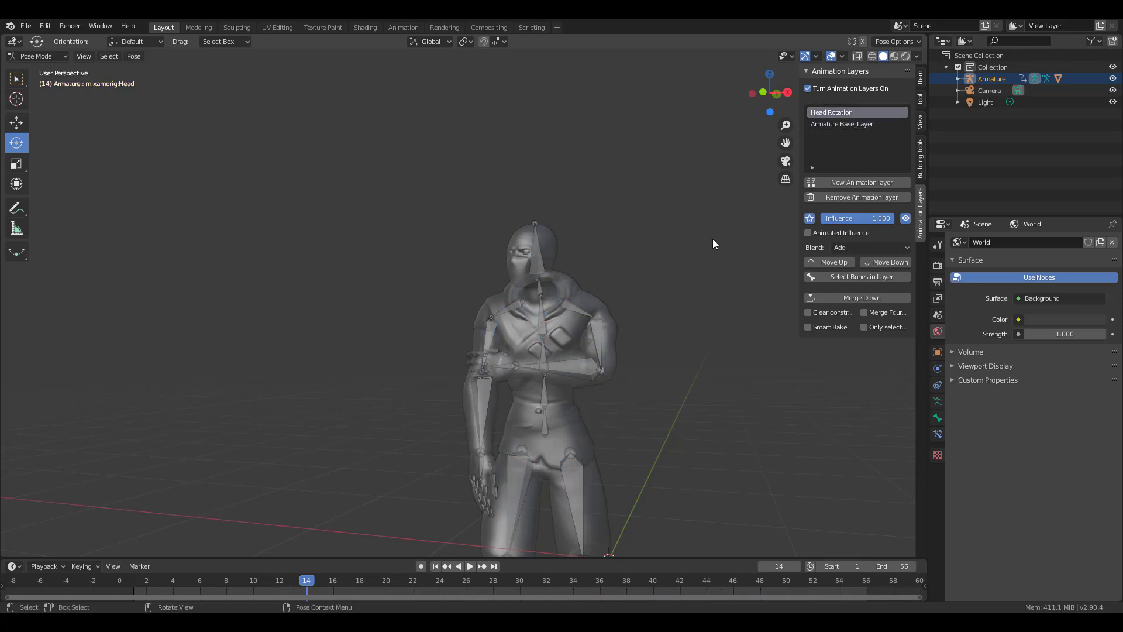
{"action": "left_click", "coordinate": [839, 279]}
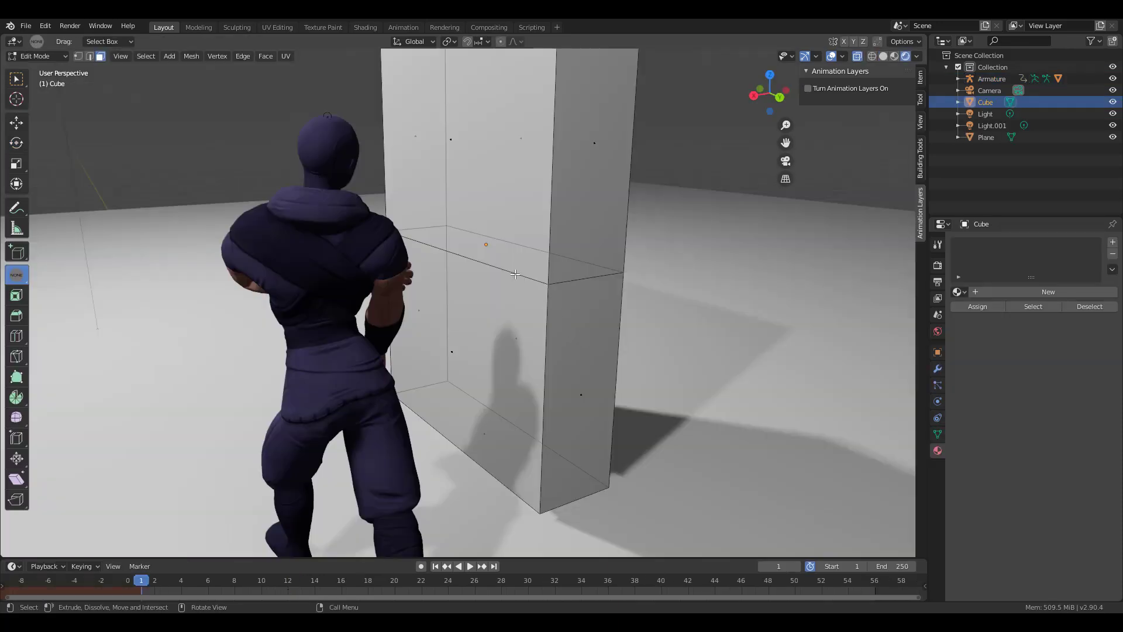
- Extrude the lower end face of the wall block lengthwise past the ninja to form a low wall section
{"action": "middle_click_drag", "start_coordinate": [515, 274], "coordinate": [588, 379]}
{"action": "left_click", "coordinate": [557, 376]}
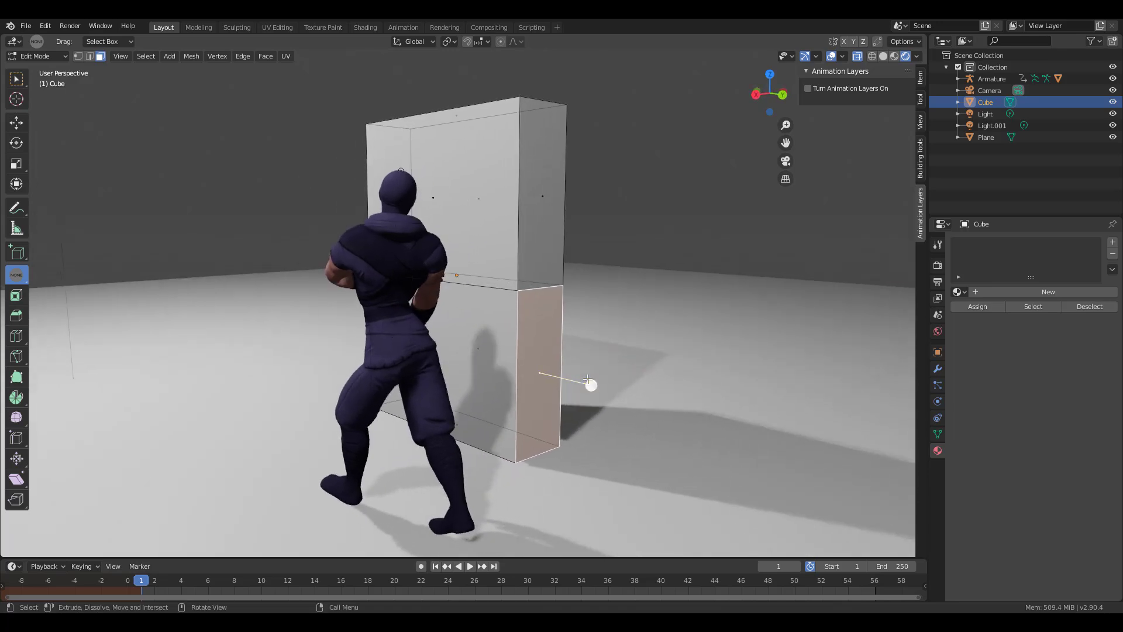
{"action": "left_click_drag", "start_coordinate": [600, 385], "coordinate": [838, 420]}
{"action": "middle_click_drag", "start_coordinate": [838, 419], "coordinate": [439, 334]}
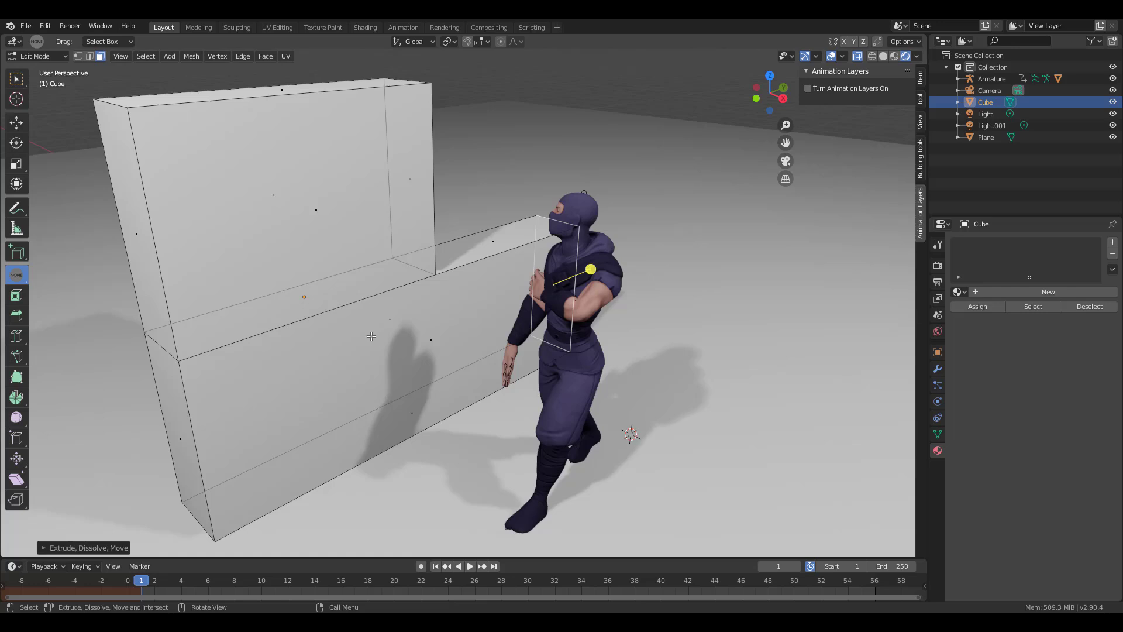
- Extrude the two end faces at the wall's opposite end to lengthen the whole wall
{"action": "scroll", "coordinate": [372, 336], "scroll_direction": "down", "scroll_amount": 6}
{"action": "left_click", "coordinate": [408, 283]}
{"action": "scroll", "coordinate": [278, 326], "scroll_direction": "up", "scroll_amount": 5}
{"action": "middle_click_drag", "start_coordinate": [375, 351], "coordinate": [433, 334]}
{"action": "scroll", "coordinate": [278, 326], "scroll_direction": "down", "scroll_amount": 4}
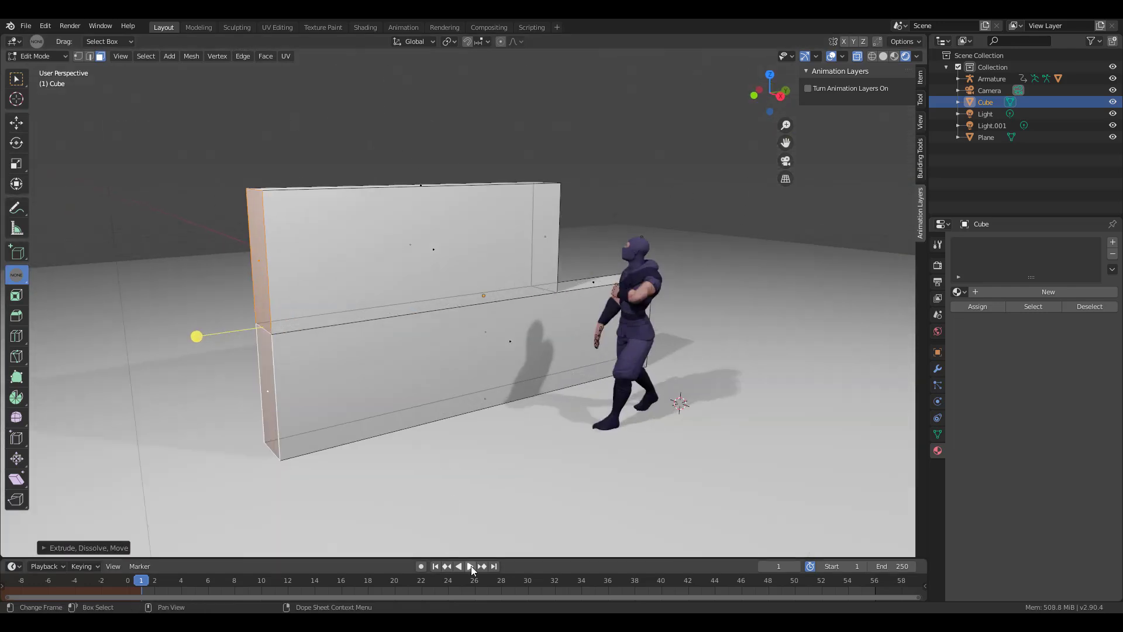
- Play the walk from frame 1 to check the ninja's movement alongside the wall
{"action": "left_click", "coordinate": [470, 567]}
{"action": "left_click", "coordinate": [471, 568]}
{"action": "middle_click_drag", "start_coordinate": [351, 363], "coordinate": [544, 375]}
{"action": "left_click", "coordinate": [471, 567]}
{"action": "left_click", "coordinate": [436, 567]}
{"action": "left_click", "coordinate": [470, 567]}
{"action": "scroll", "coordinate": [481, 382], "scroll_direction": "down", "scroll_amount": 3}
{"action": "scroll", "coordinate": [481, 381], "scroll_direction": "up", "scroll_amount": 4}
- Turn off X-ray and inset the large upper face of the wall on the ninja's side
{"action": "key", "text": "alt+z"}
{"action": "left_click", "coordinate": [433, 251]}
{"action": "middle_click_drag", "start_coordinate": [503, 328], "coordinate": [422, 322]}
{"action": "scroll", "coordinate": [445, 316], "scroll_direction": "up", "scroll_amount": 4}
{"action": "left_click_drag", "start_coordinate": [524, 276], "coordinate": [495, 268]}
{"action": "middle_click_drag", "start_coordinate": [392, 427], "coordinate": [351, 374]}
{"action": "key", "text": "i"}
{"action": "left_click", "coordinate": [394, 299]}
{"action": "middle_click_drag", "start_coordinate": [410, 311], "coordinate": [486, 340]}
- Extrude the inset face into the wall to form a recess and return to Object Mode
{"action": "key", "text": "e"}
{"action": "left_click", "coordinate": [414, 318]}
{"action": "mouse_move", "coordinate": [436, 272]}
{"action": "left_mouse_down"}
{"action": "mouse_move", "coordinate": [481, 281]}
{"action": "mouse_move", "coordinate": [433, 276]}
{"action": "left_mouse_up"}
{"action": "middle_click_drag", "start_coordinate": [433, 276], "coordinate": [503, 328]}
{"action": "scroll", "coordinate": [469, 316], "scroll_direction": "down", "scroll_amount": 5}
{"action": "scroll", "coordinate": [468, 316], "scroll_direction": "up", "scroll_amount": 6}
{"action": "key", "text": "Tab"}
{"action": "left_click", "coordinate": [654, 384]}
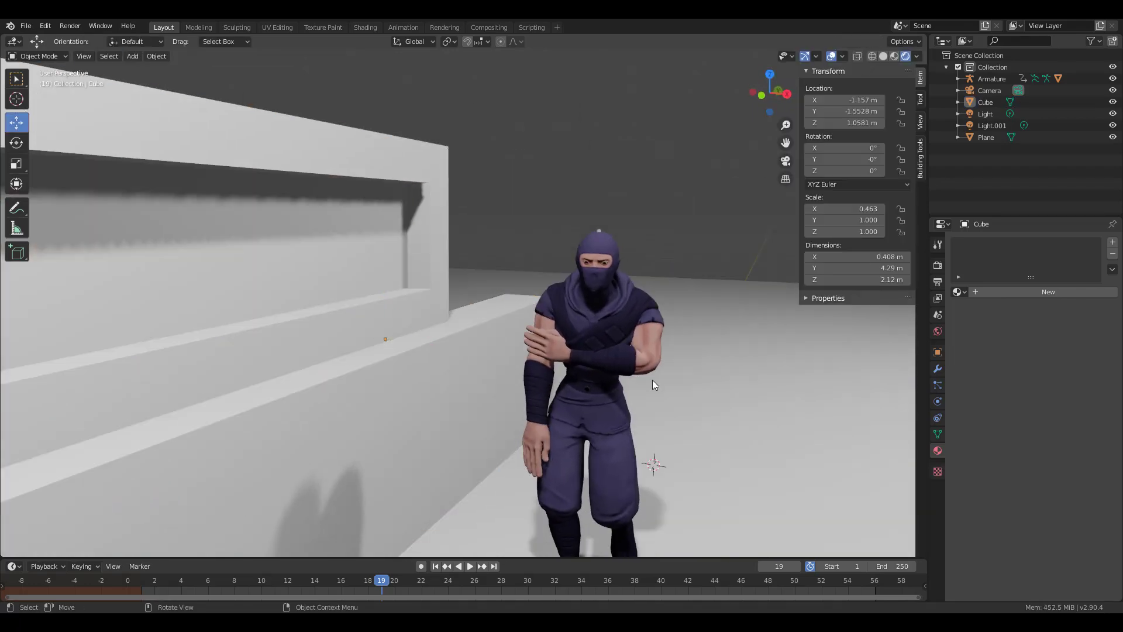
- Replay the walk from frame 1 beside the recessed wall and return to the start frame
{"action": "left_click", "coordinate": [435, 566]}
{"action": "left_click", "coordinate": [470, 566]}
{"action": "left_click", "coordinate": [469, 566]}
{"action": "middle_click_drag", "start_coordinate": [576, 468], "coordinate": [580, 426]}
{"action": "left_click", "coordinate": [436, 566]}
{"action": "left_click", "coordinate": [471, 567]}
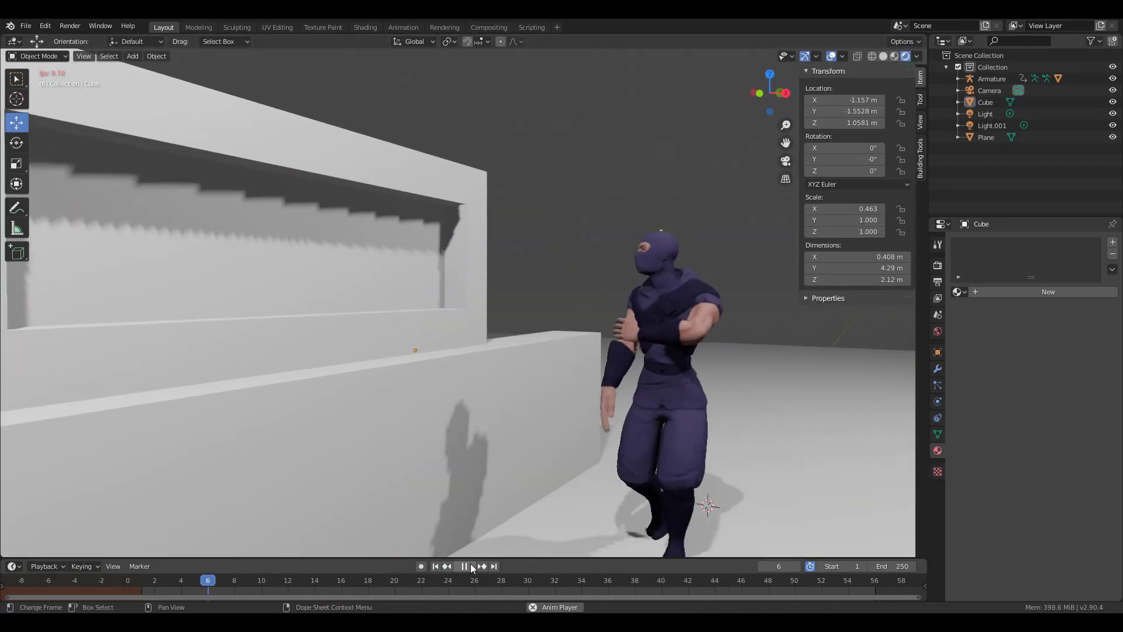
{"action": "left_click", "coordinate": [470, 566]}
{"action": "left_click", "coordinate": [435, 567]}
- Add a tall, long box as a second wall on the other side of the ninja, undoing a first attempt
{"action": "middle_click_drag", "start_coordinate": [507, 451], "coordinate": [632, 514]}
{"action": "left_click", "coordinate": [16, 252]}
{"action": "middle_click_drag", "start_coordinate": [469, 359], "coordinate": [421, 386]}
{"action": "left_click", "coordinate": [426, 222]}
{"action": "mouse_move", "coordinate": [387, 206]}
{"action": "left_mouse_down"}
{"action": "mouse_move", "coordinate": [443, 227]}
{"action": "mouse_move", "coordinate": [579, 488]}
{"action": "left_mouse_up"}
{"action": "key", "text": "ctrl+z"}
{"action": "left_click", "coordinate": [436, 237]}
{"action": "left_click", "coordinate": [468, 351]}
- Add an upright cylinder on the ground beside the low wall
{"action": "mouse_move", "coordinate": [401, 350]}
{"action": "middle_mouse_down"}
{"action": "mouse_move", "coordinate": [556, 332]}
{"action": "mouse_move", "coordinate": [690, 380]}
{"action": "middle_mouse_up"}
{"action": "scroll", "coordinate": [690, 380], "scroll_direction": "down", "scroll_amount": 5}
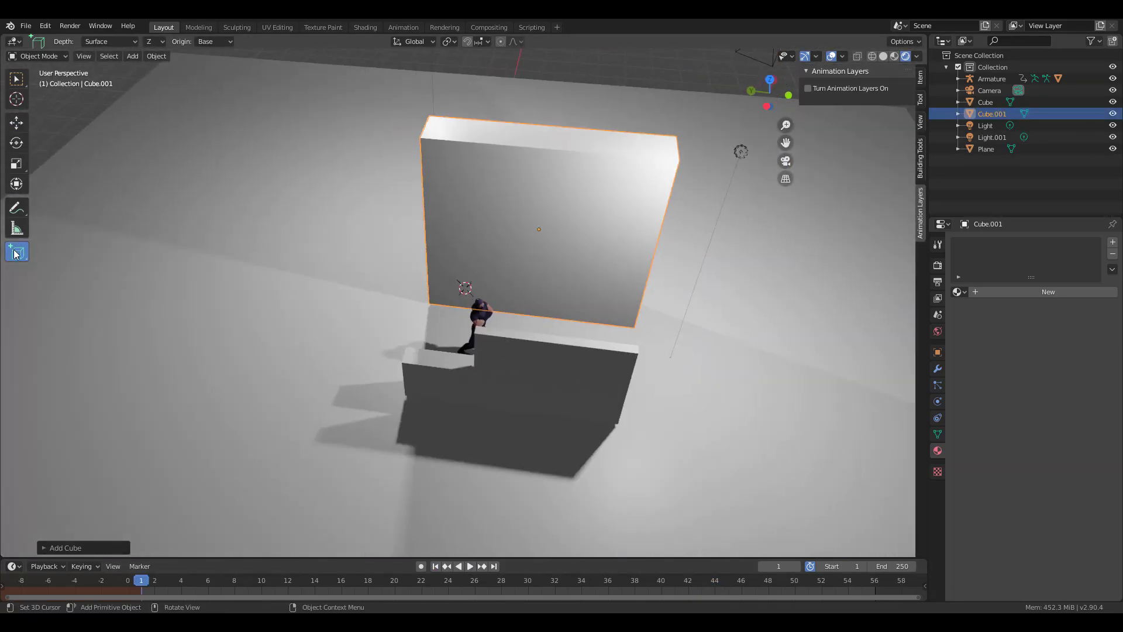
{"action": "left_click_drag", "start_coordinate": [15, 254], "coordinate": [58, 279]}
{"action": "middle_click_drag", "start_coordinate": [422, 398], "coordinate": [521, 404]}
{"action": "mouse_move", "coordinate": [501, 408]}
{"action": "left_mouse_down"}
{"action": "mouse_move", "coordinate": [522, 443]}
{"action": "mouse_move", "coordinate": [502, 485]}
{"action": "left_mouse_up"}
{"action": "left_click", "coordinate": [498, 445]}
{"action": "scroll", "coordinate": [424, 399], "scroll_direction": "up", "scroll_amount": 5}
{"action": "mouse_move", "coordinate": [498, 445]}
{"action": "middle_mouse_down"}
{"action": "mouse_move", "coordinate": [423, 398]}
{"action": "mouse_move", "coordinate": [456, 412]}
{"action": "middle_mouse_up"}
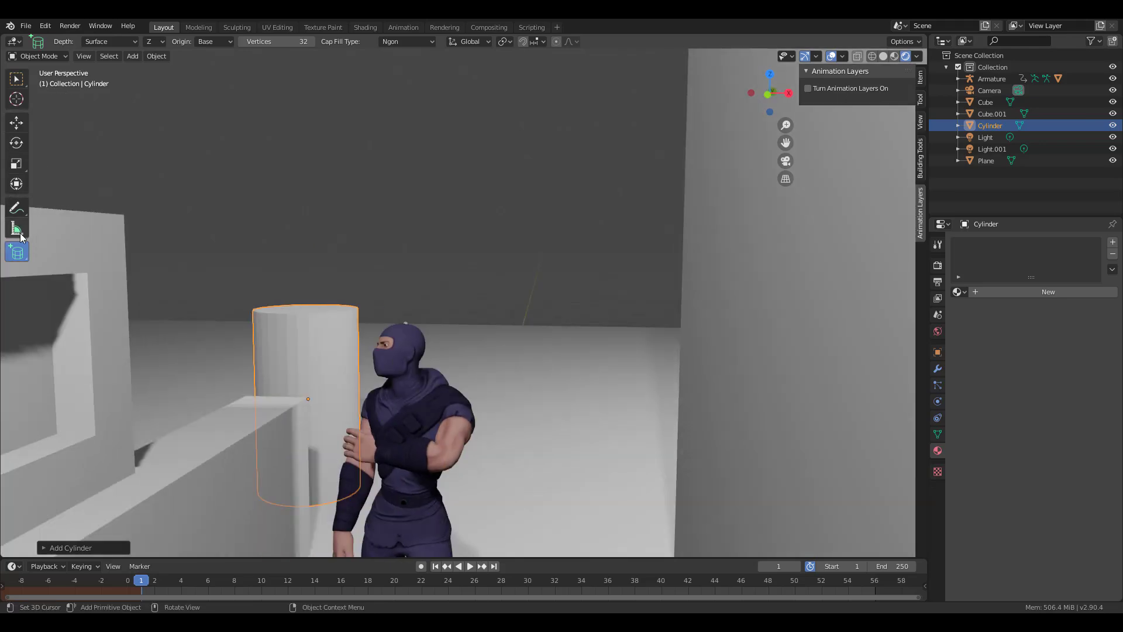
- Rescale the cylinder and move it away from the ninja, beyond the low wall
{"action": "left_click", "coordinate": [16, 164]}
{"action": "left_click_drag", "start_coordinate": [308, 347], "coordinate": [313, 372]}
{"action": "left_click", "coordinate": [16, 123]}
{"action": "middle_click_drag", "start_coordinate": [313, 372], "coordinate": [374, 398]}
{"action": "scroll", "coordinate": [374, 398], "scroll_direction": "down", "scroll_amount": 5}
- Add two more boxes on the ground plane as background buildings
{"action": "left_click_drag", "start_coordinate": [18, 254], "coordinate": [50, 276]}
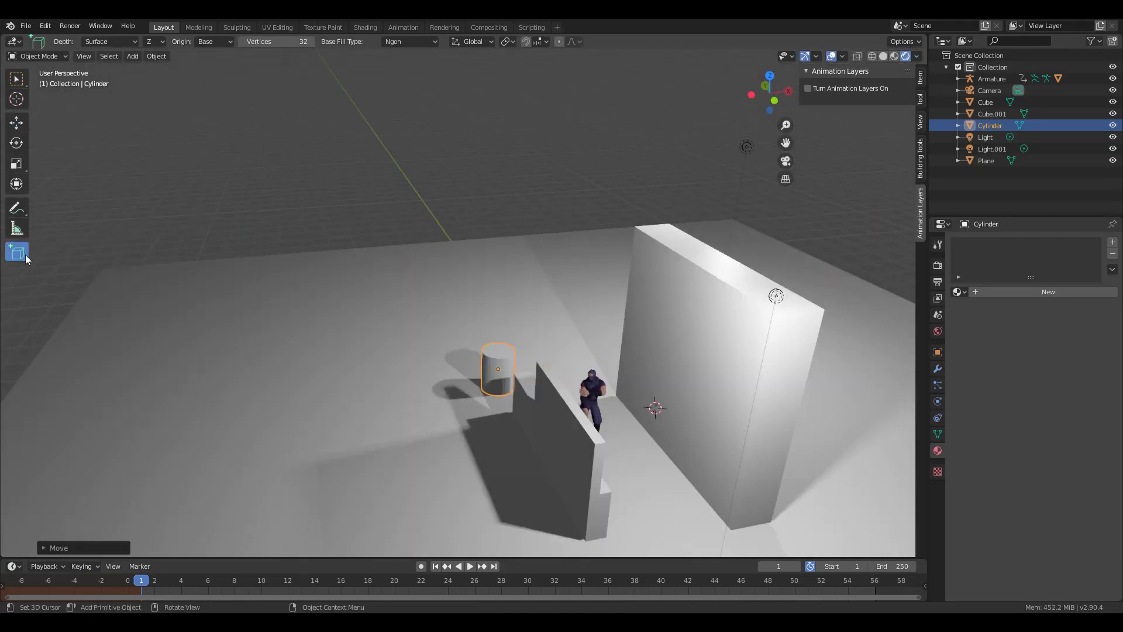
{"action": "left_click", "coordinate": [68, 252]}
{"action": "left_click_drag", "start_coordinate": [326, 306], "coordinate": [482, 430]}
{"action": "left_click", "coordinate": [486, 363]}
{"action": "mouse_move", "coordinate": [486, 363]}
{"action": "middle_mouse_down"}
{"action": "mouse_move", "coordinate": [522, 349]}
{"action": "mouse_move", "coordinate": [585, 404]}
{"action": "middle_mouse_up"}
{"action": "left_click_drag", "start_coordinate": [588, 377], "coordinate": [662, 420]}
{"action": "left_click", "coordinate": [726, 351]}
- Add one more background box at the far side of the set
{"action": "mouse_move", "coordinate": [726, 351]}
{"action": "middle_mouse_down"}
{"action": "mouse_move", "coordinate": [679, 396]}
{"action": "mouse_move", "coordinate": [536, 286]}
{"action": "mouse_move", "coordinate": [561, 375]}
{"action": "middle_mouse_up"}
{"action": "scroll", "coordinate": [679, 391], "scroll_direction": "down", "scroll_amount": 5}
{"action": "left_click_drag", "start_coordinate": [403, 125], "coordinate": [633, 95]}
{"action": "left_click", "coordinate": [620, 82]}
{"action": "mouse_move", "coordinate": [621, 82]}
{"action": "middle_mouse_down"}
{"action": "mouse_move", "coordinate": [560, 332]}
{"action": "mouse_move", "coordinate": [413, 413]}
{"action": "mouse_move", "coordinate": [446, 572]}
{"action": "middle_mouse_up"}
{"action": "scroll", "coordinate": [560, 332], "scroll_direction": "up", "scroll_amount": 6}
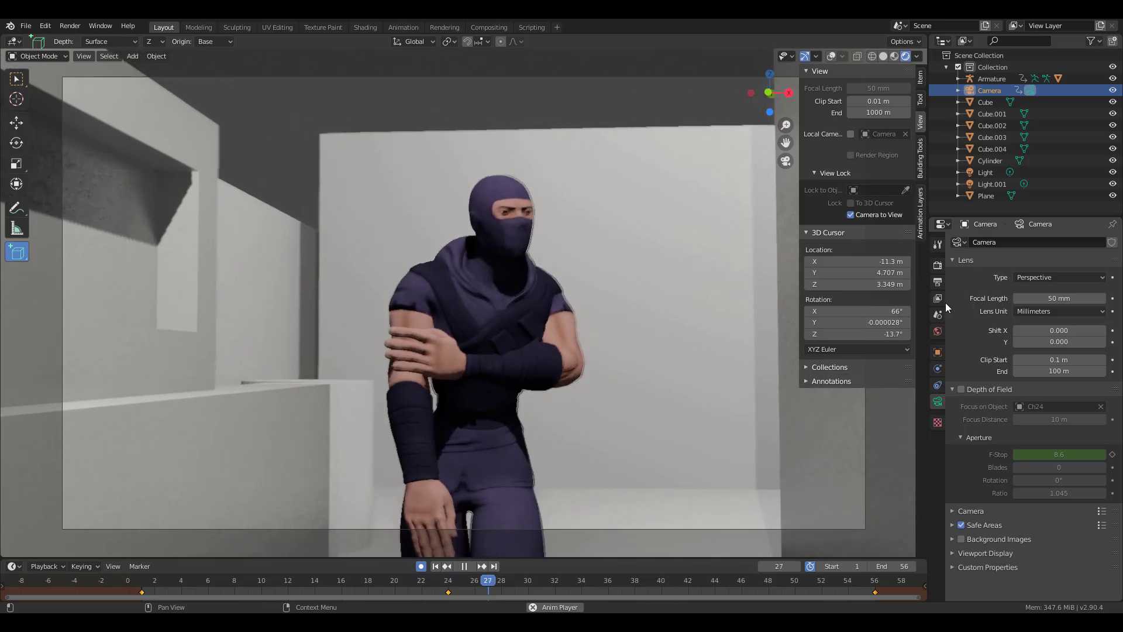
- Show the armature's animation layers during playback and make the RHand layer active
{"action": "left_click", "coordinate": [922, 212]}
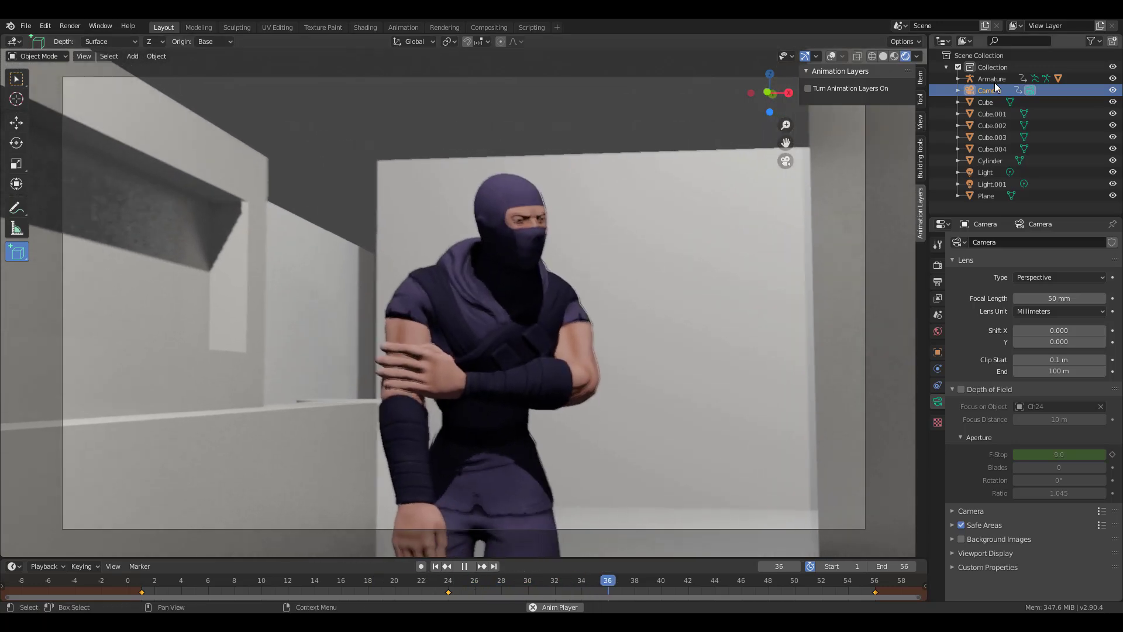
{"action": "left_click", "coordinate": [994, 79]}
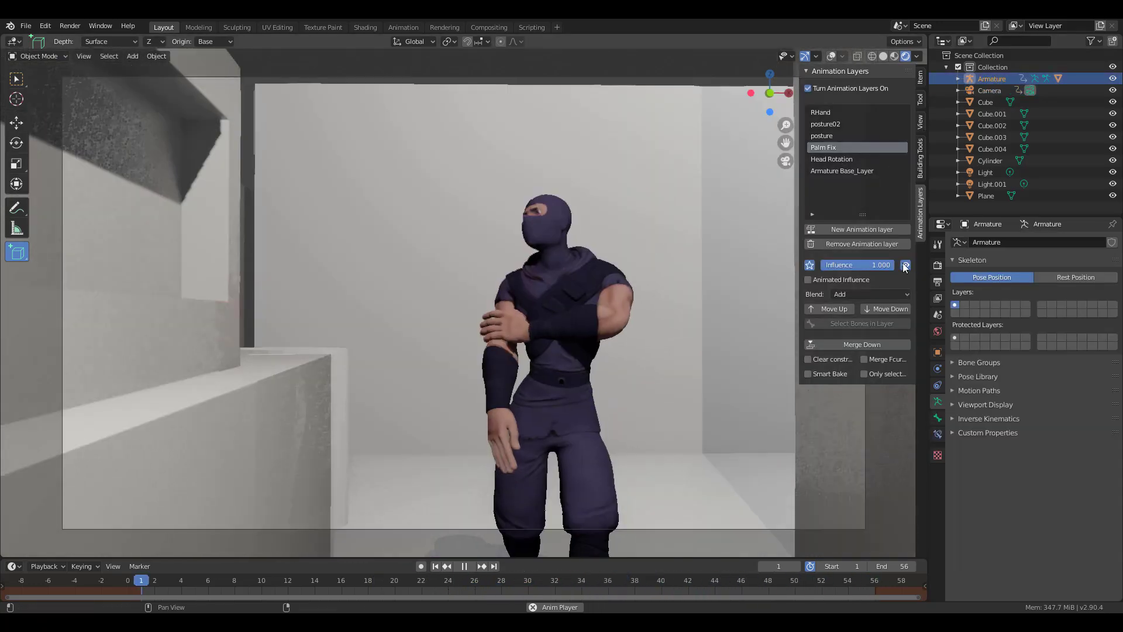
{"action": "left_click", "coordinate": [831, 112]}
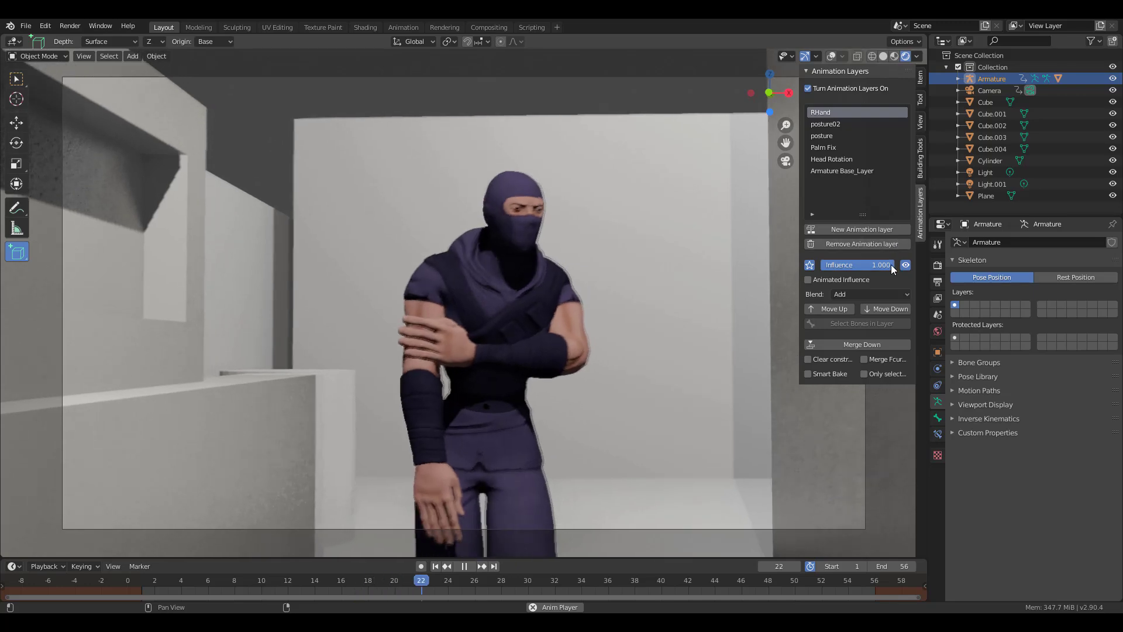